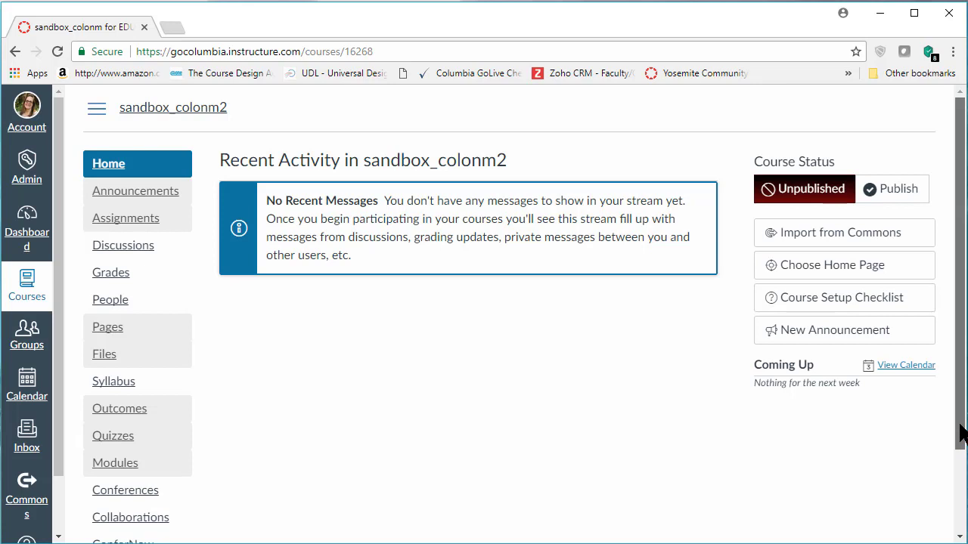
Open the course settings' navigation list and move Google Drive into the section of items hidden from students
scroll(959, 433, down, 2)
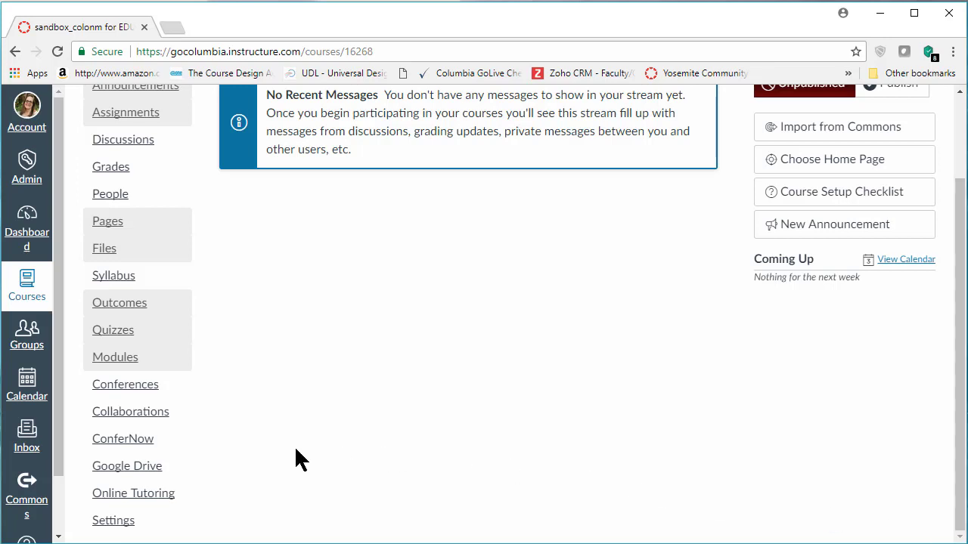
click(122, 525)
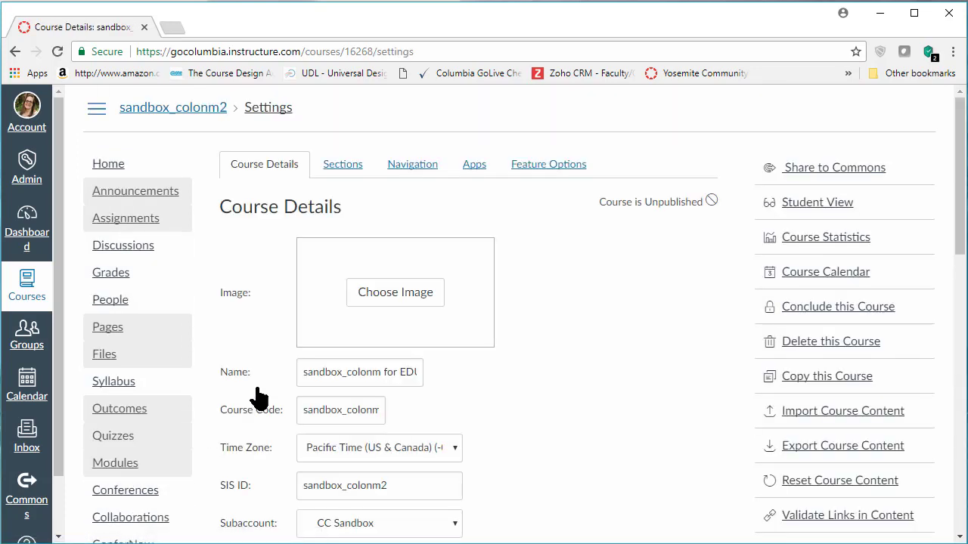
click(412, 168)
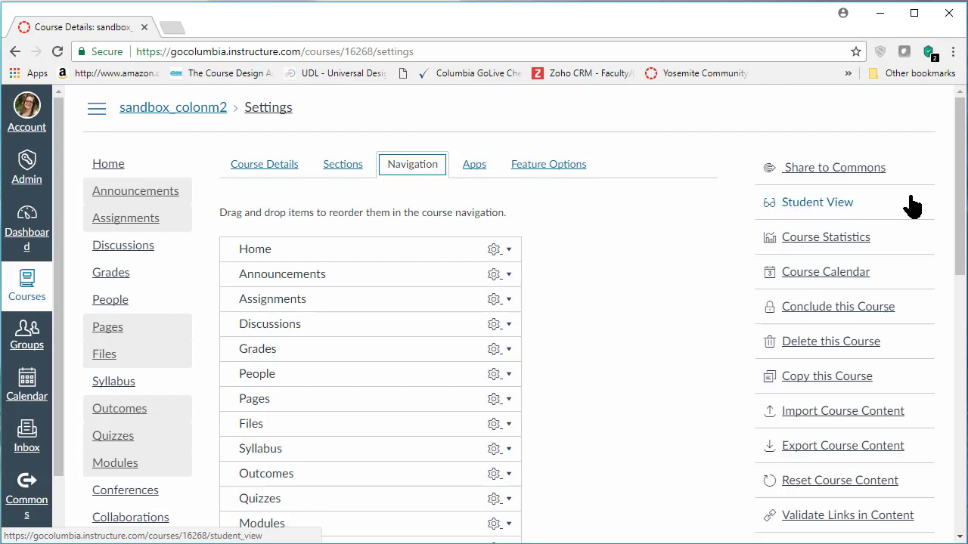
drag(960, 166, 960, 258)
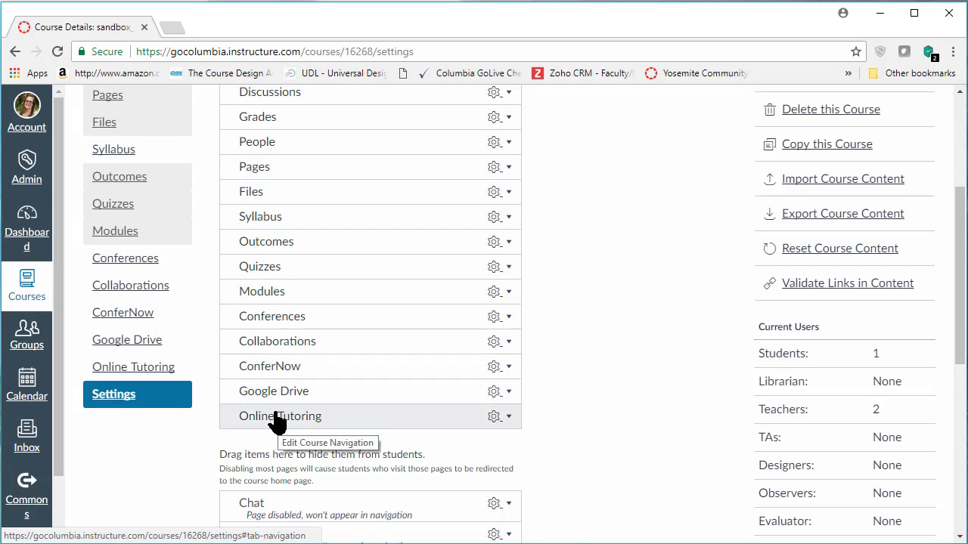
drag(277, 400, 283, 519)
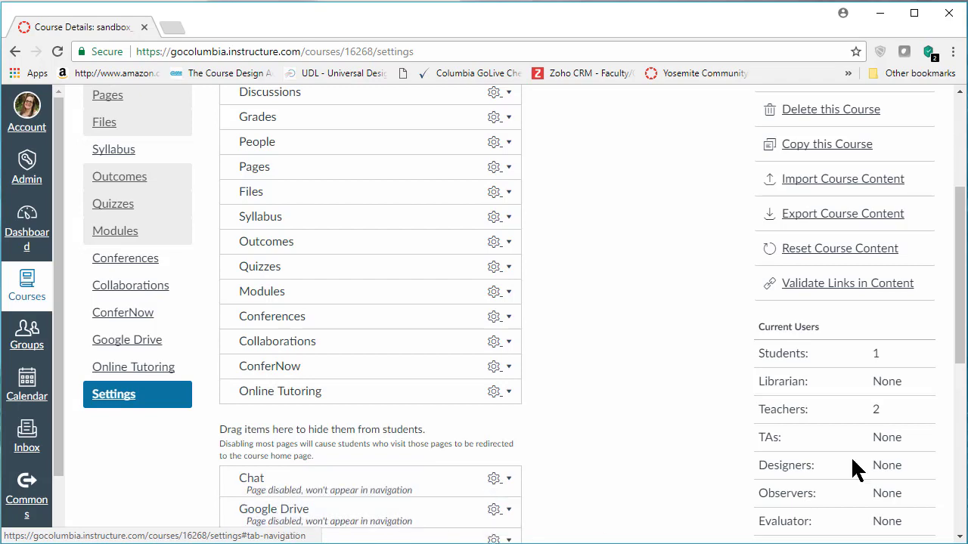
Move People and Files directly below Home in the course navigation list and save the new order
drag(958, 279, 949, 223)
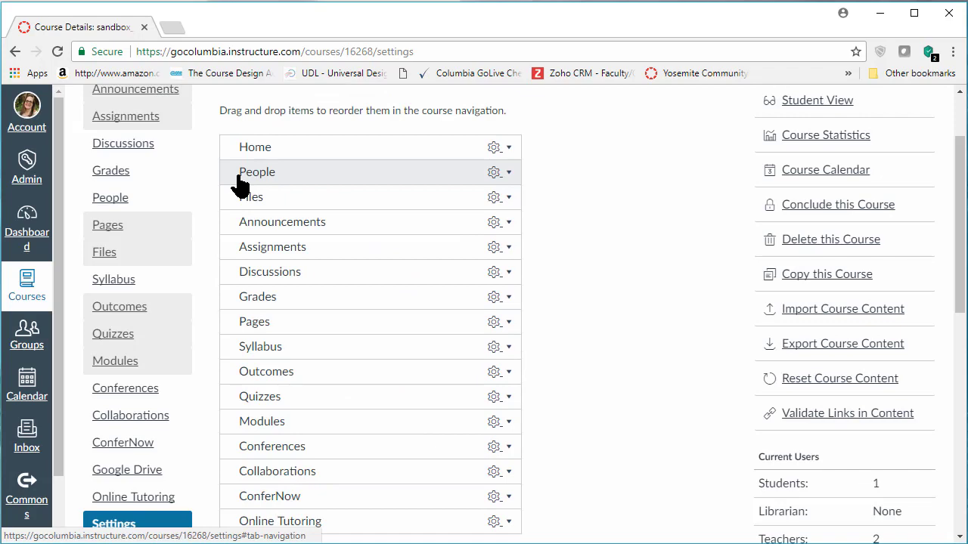
drag(961, 207, 962, 430)
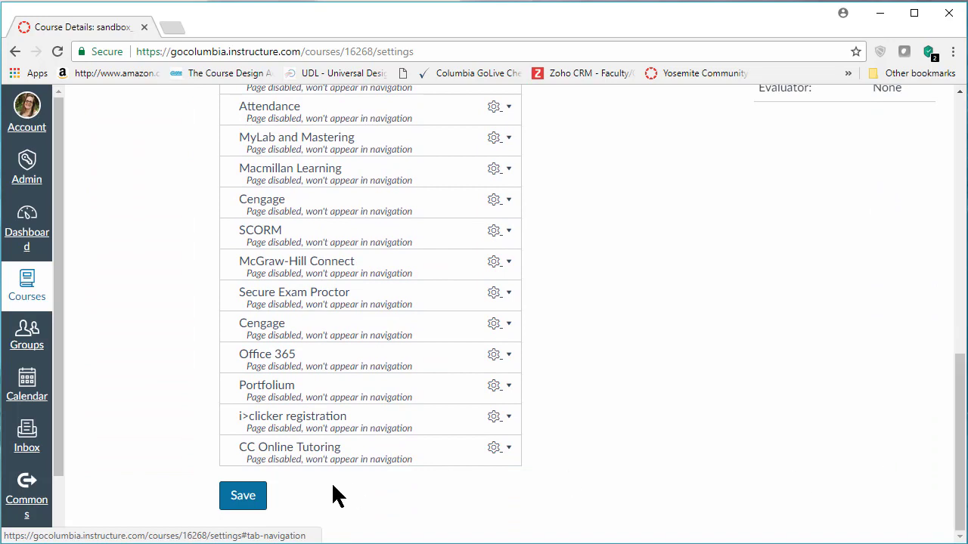
click(240, 497)
click(239, 496)
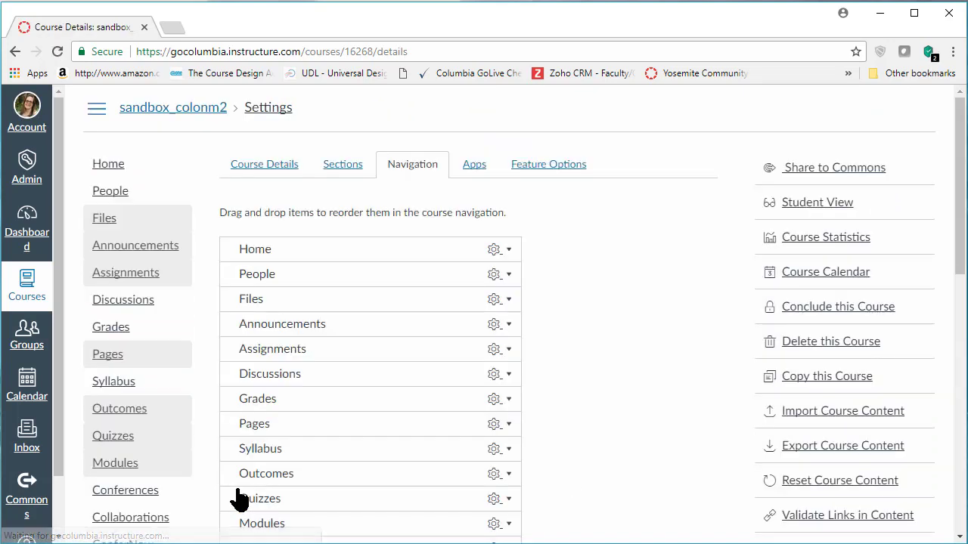
Check the course navigation in Student View and return to the teacher view
click(811, 202)
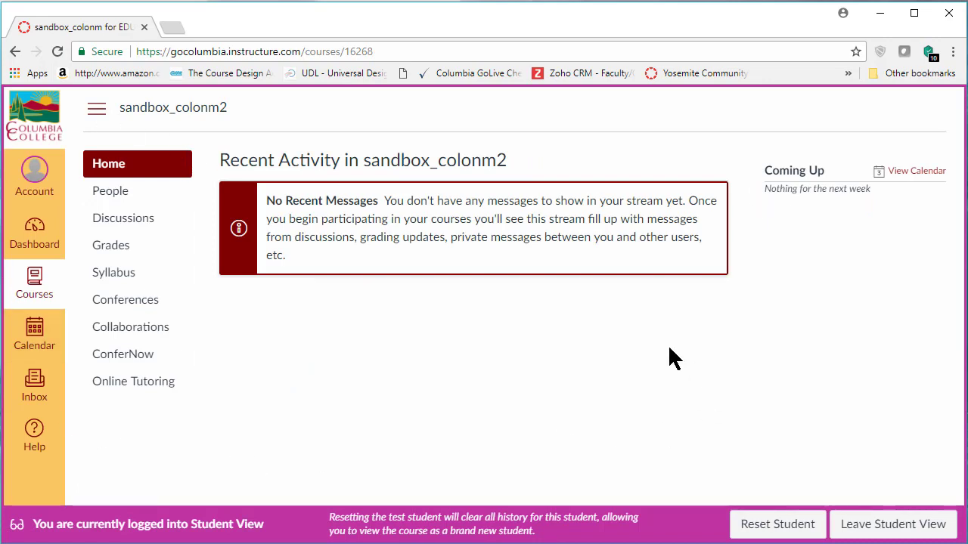
click(868, 532)
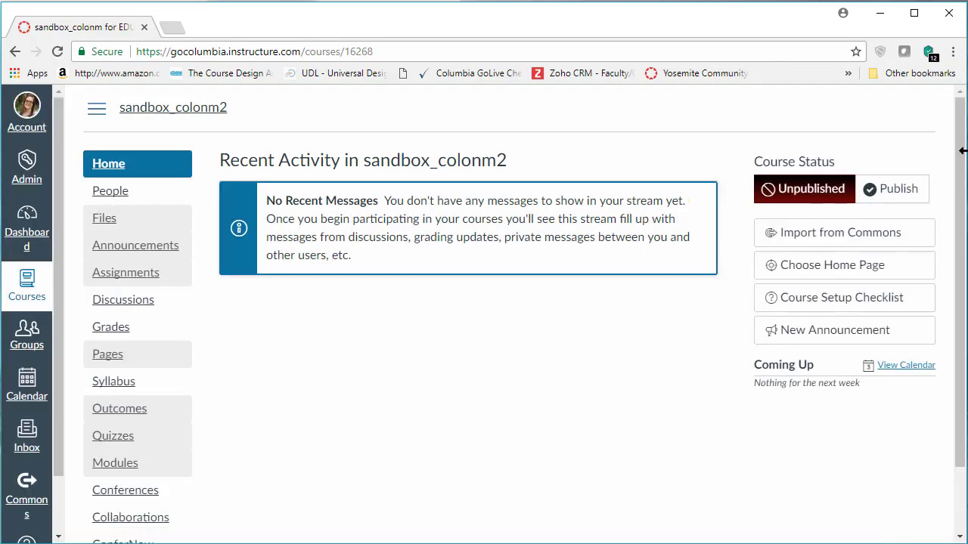
drag(958, 136, 962, 207)
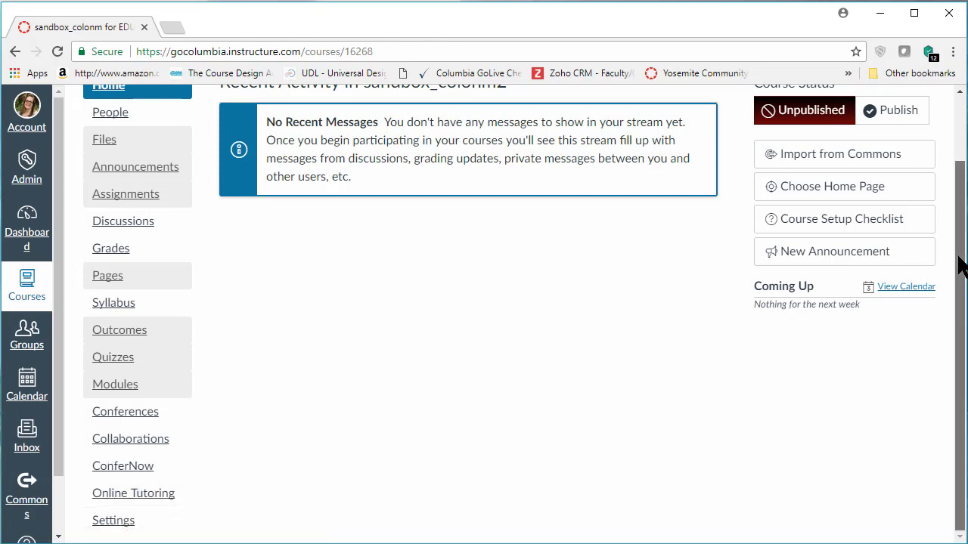
drag(960, 265, 964, 165)
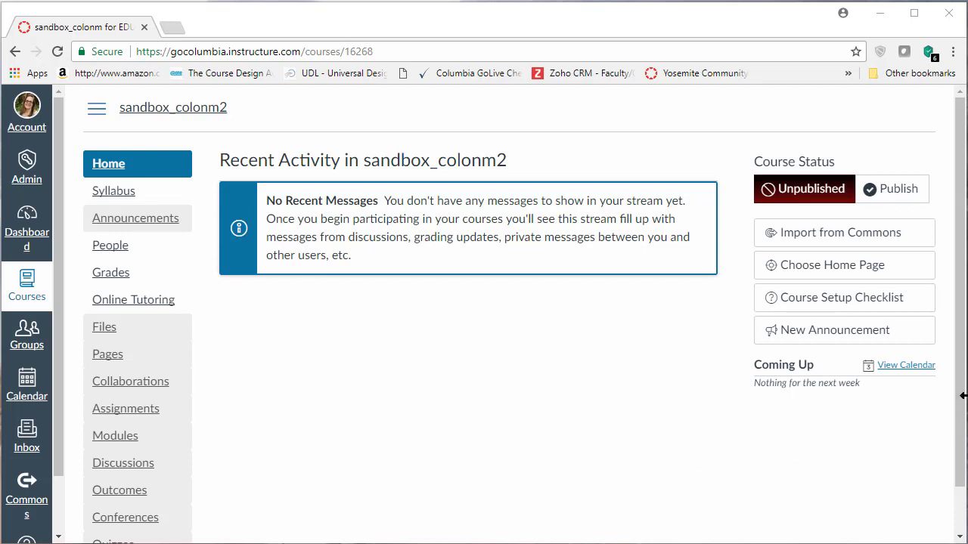
drag(959, 414, 957, 479)
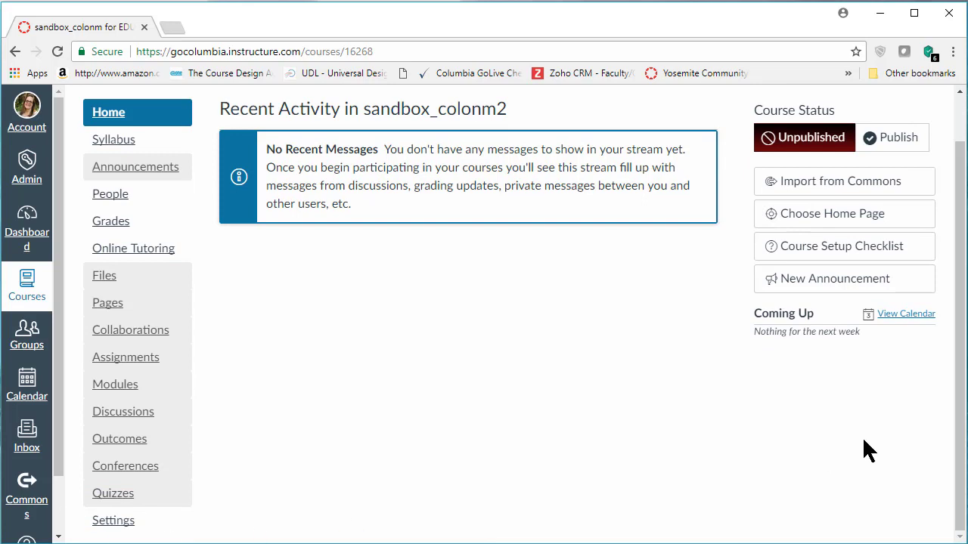
scroll(955, 226, up, 1)
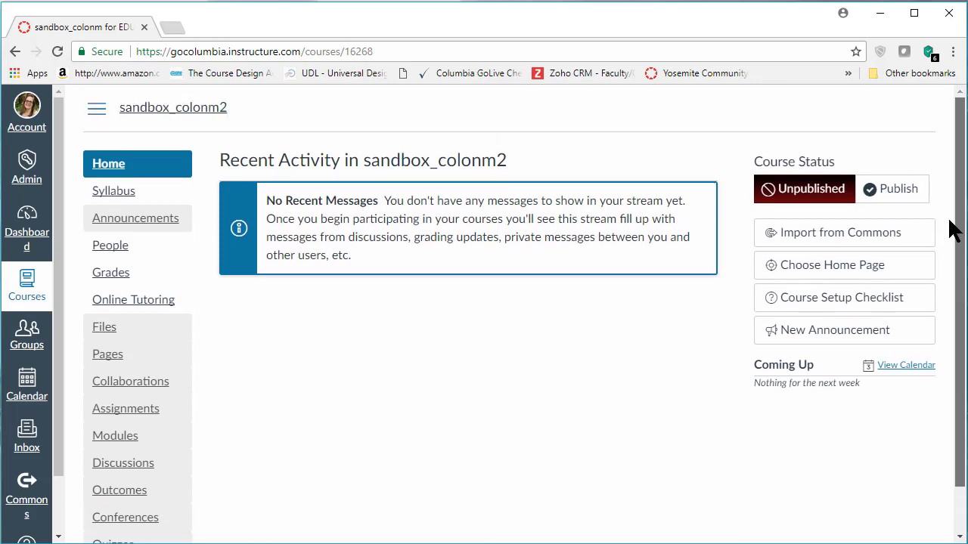
Open the course's Syllabus page
click(117, 192)
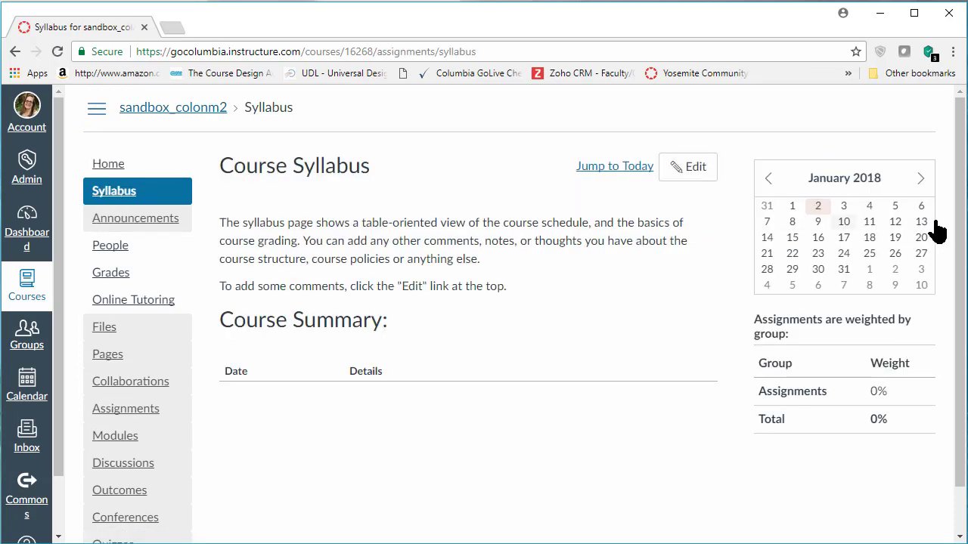
drag(961, 162, 965, 202)
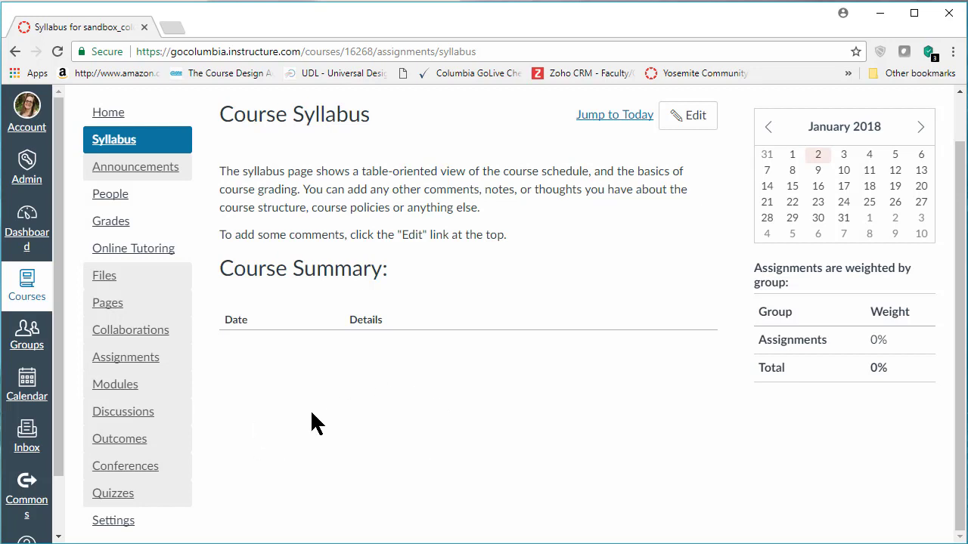
scroll(957, 216, up, 1)
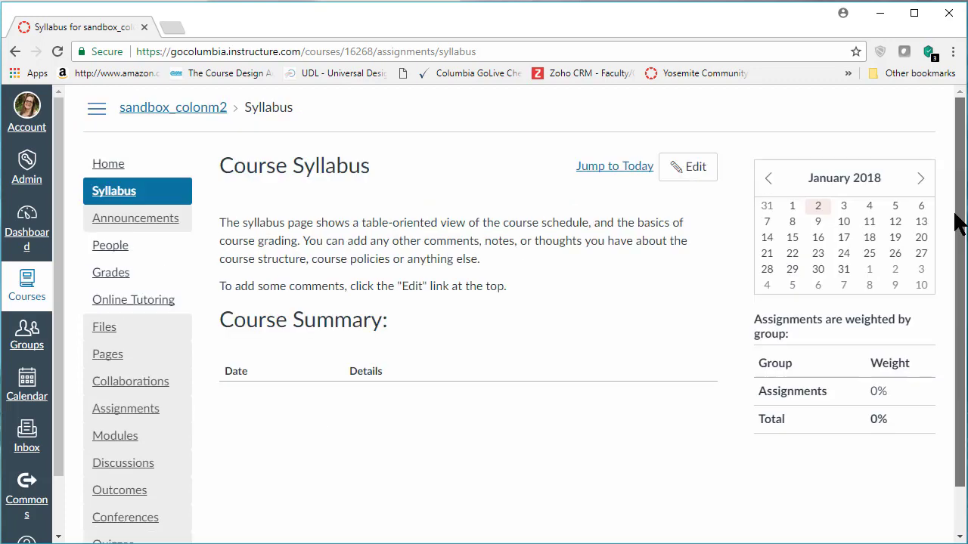
Edit the syllabus description to read "Here is the syllabus, please check this out and print it out for your convenience."
click(695, 171)
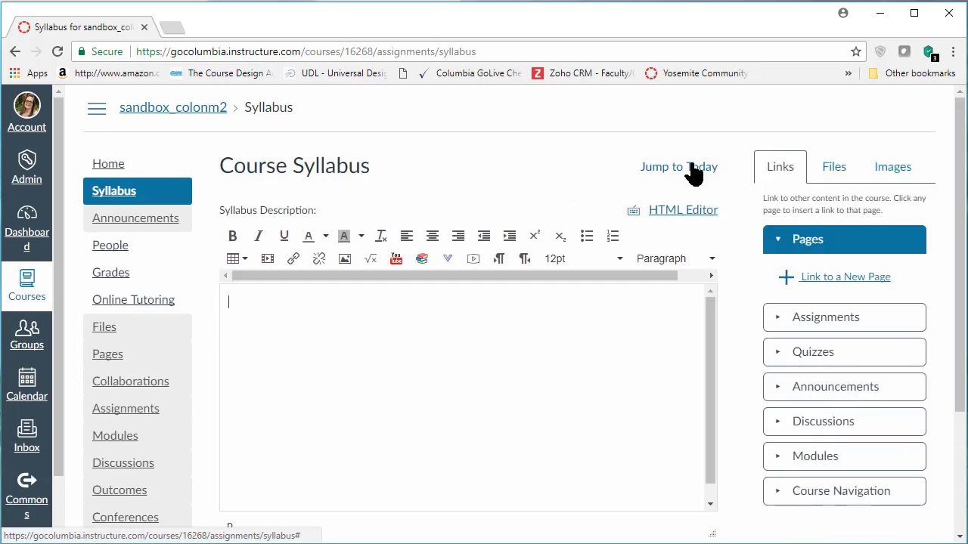
scroll(960, 121, down, 1)
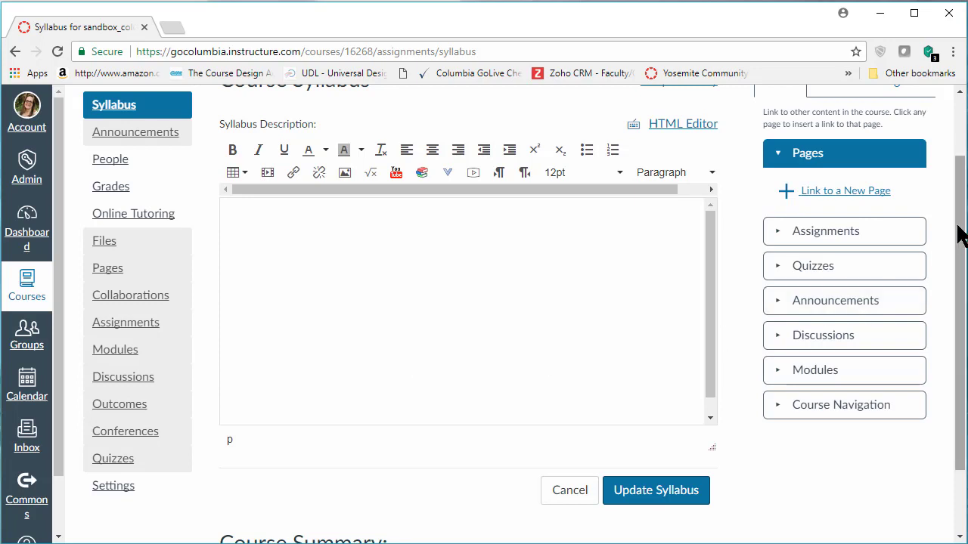
drag(960, 222, 960, 184)
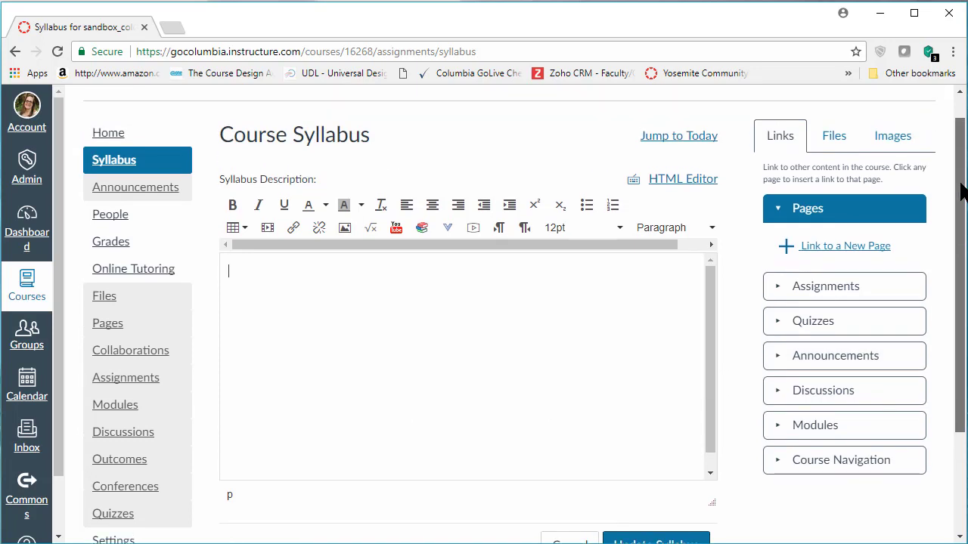
click(829, 142)
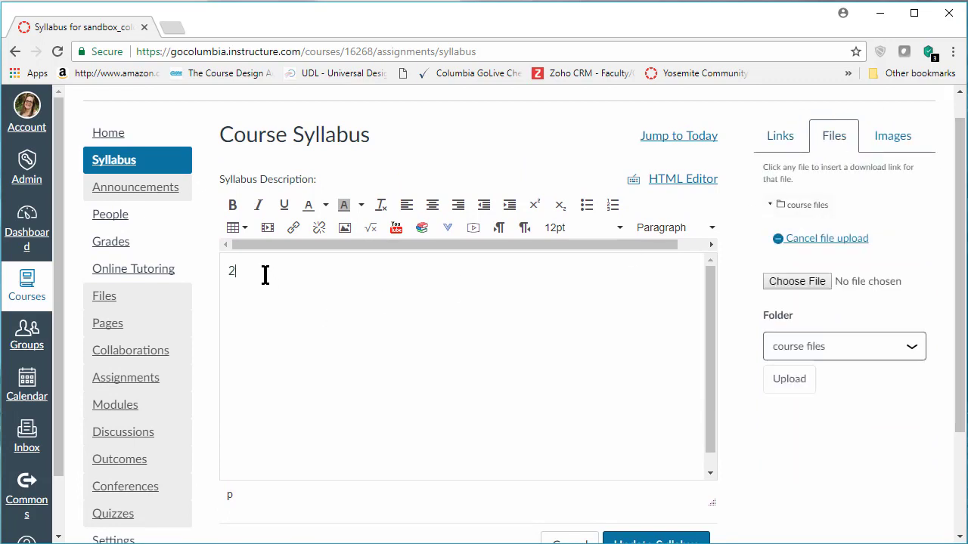
key(BackSpace)
text(Here is the syllabus, please )
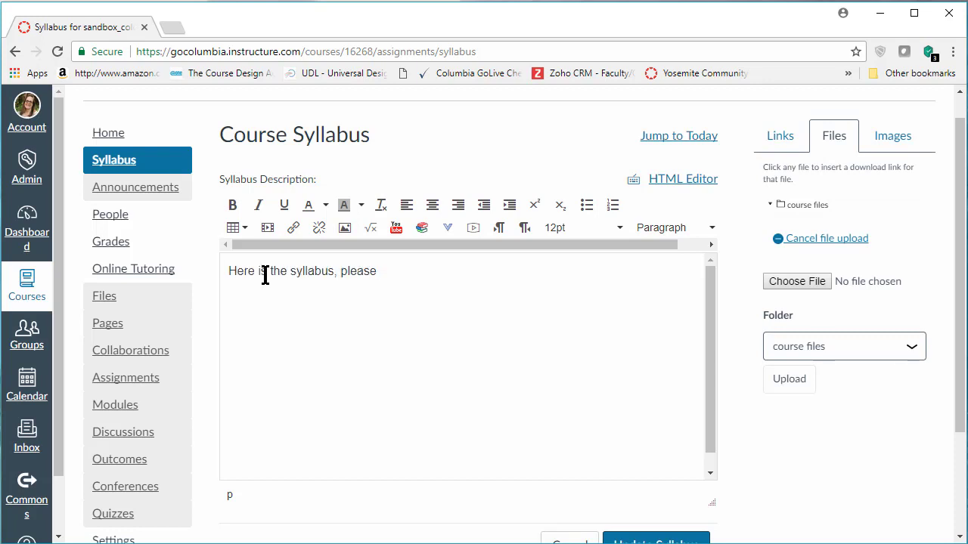
text(check this out and print )
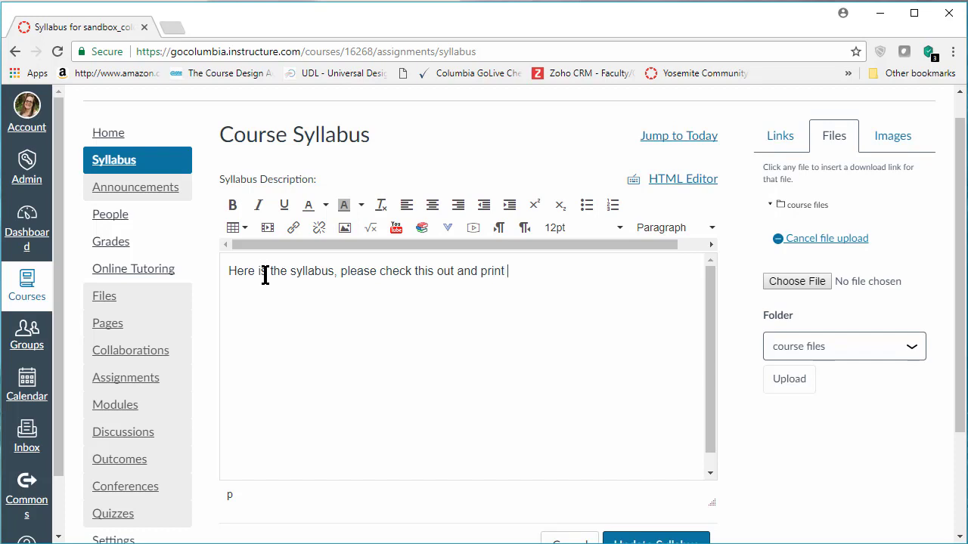
text(it out for your conveni)
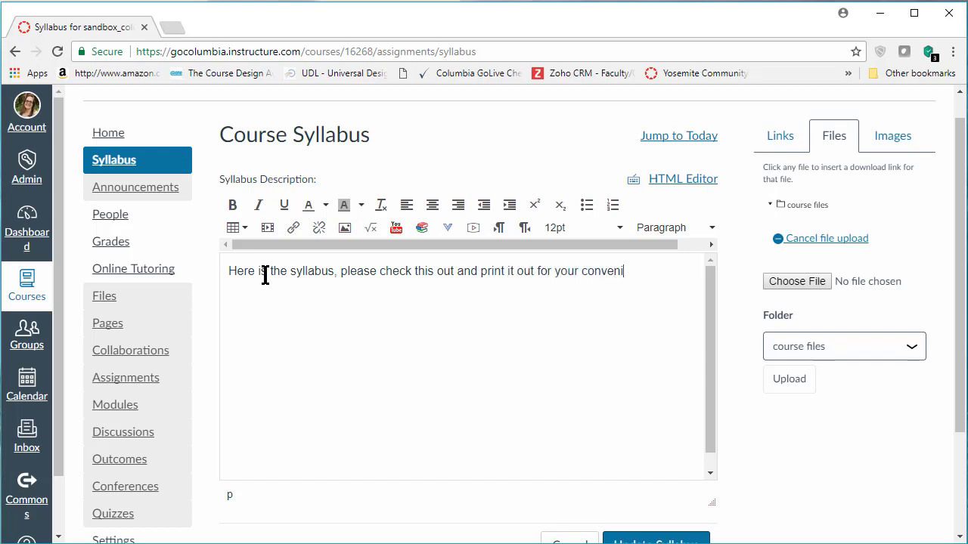
text(ence.)
Link "Here is the syllabus," to an upload of ASyllabus_Practice-EDUC50.docx in the course files folder and save the syllabus
drag(229, 270, 336, 274)
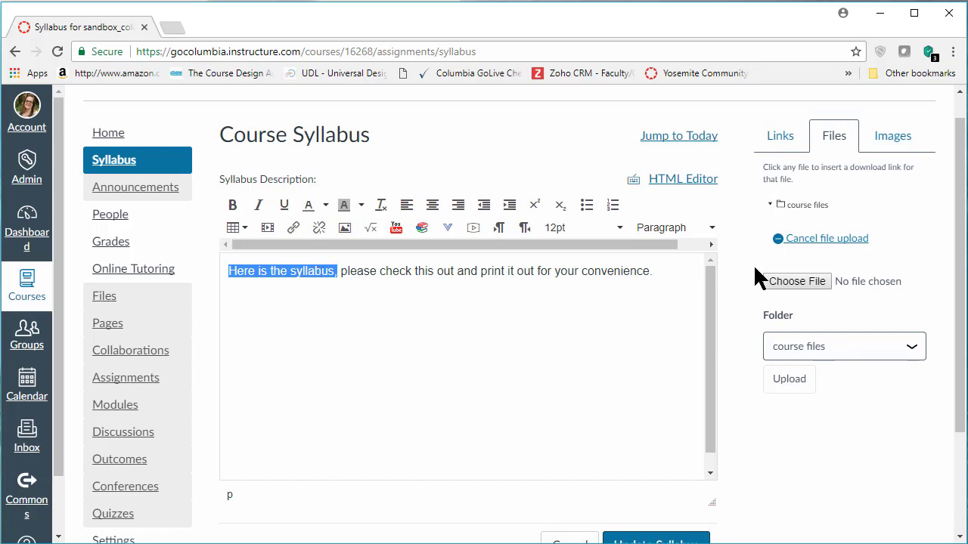
click(799, 283)
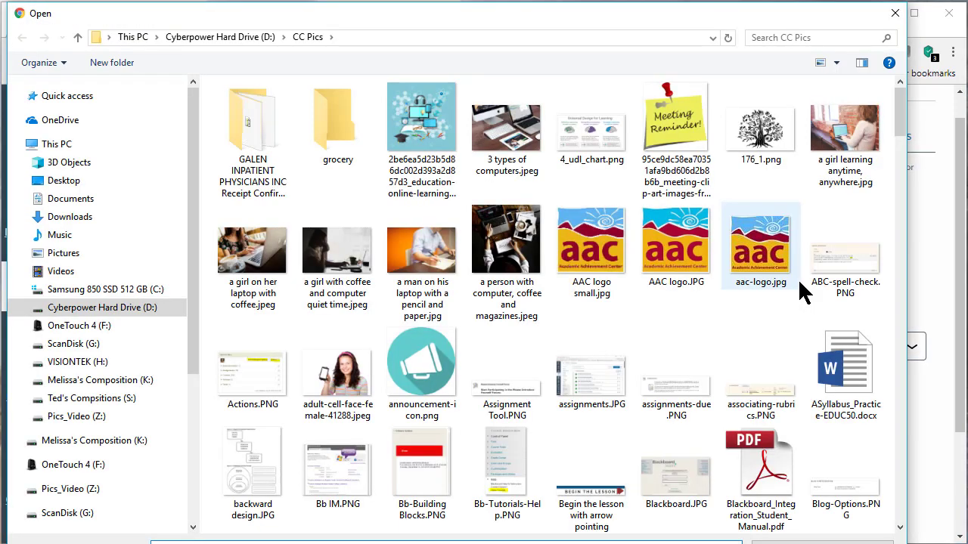
click(844, 368)
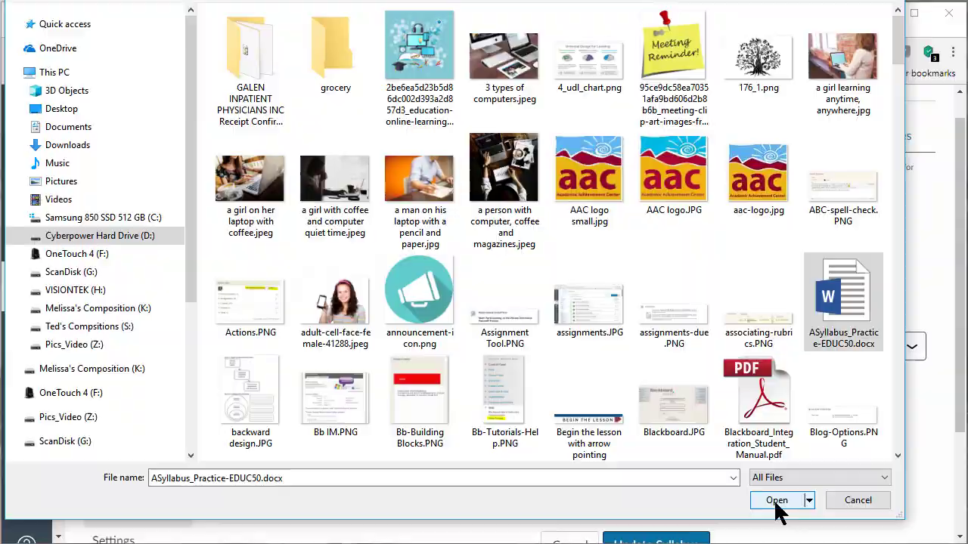
click(779, 502)
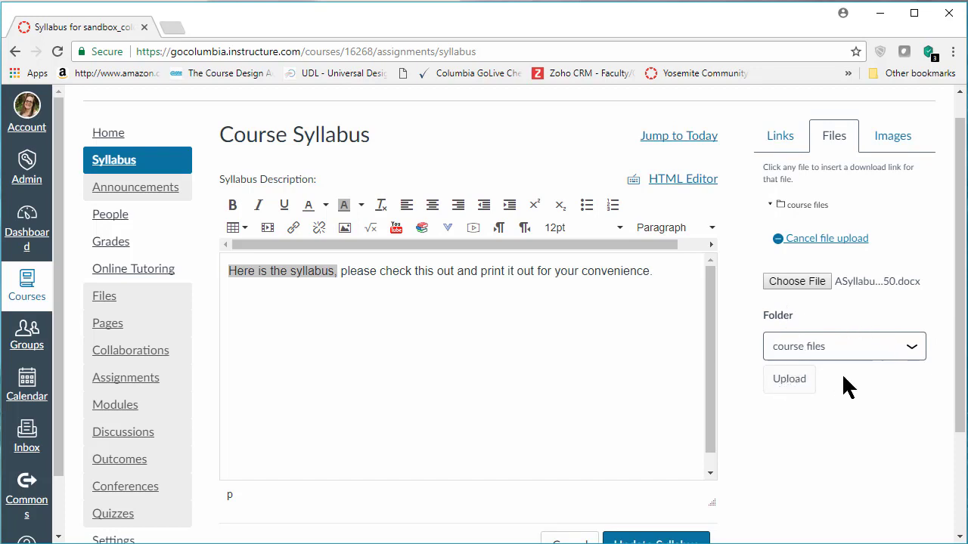
scroll(962, 356, down, 1)
scroll(961, 356, down, 1)
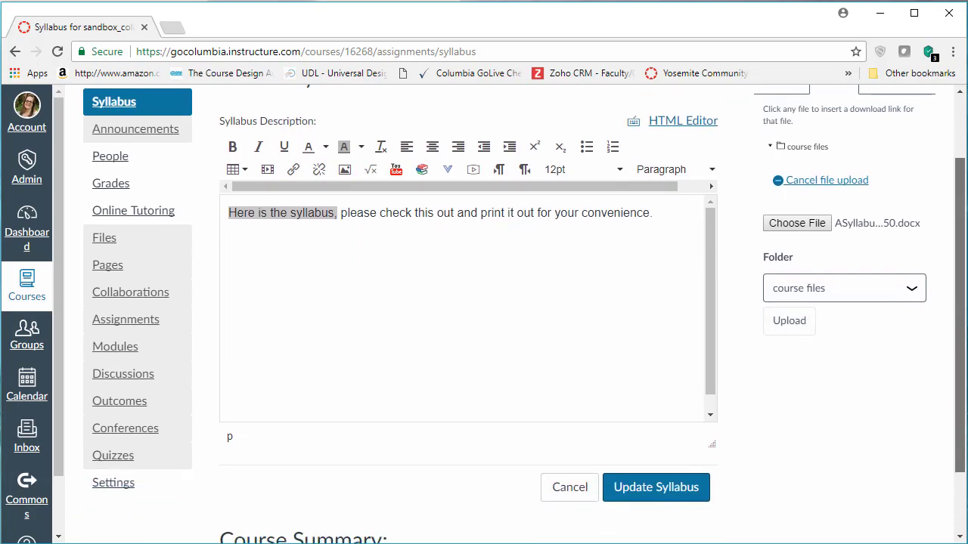
click(804, 330)
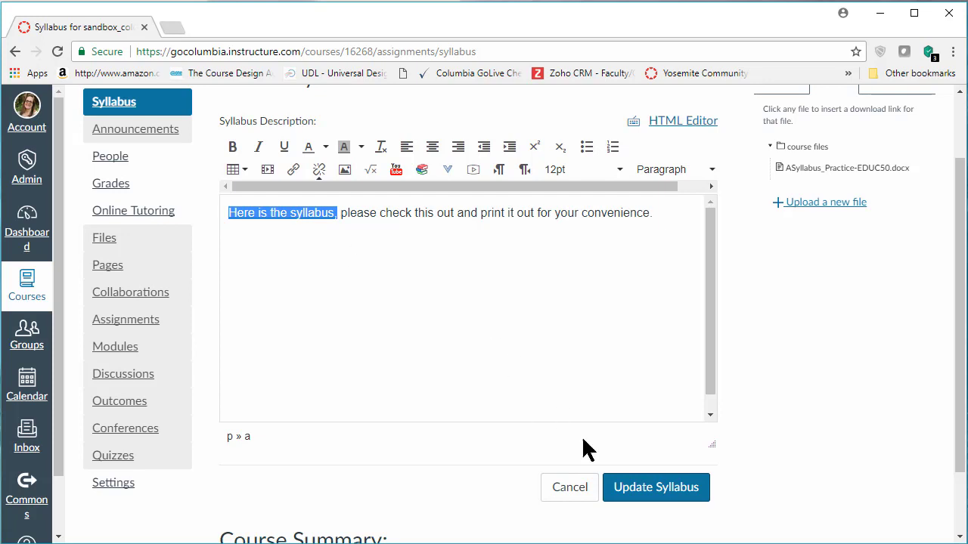
click(647, 490)
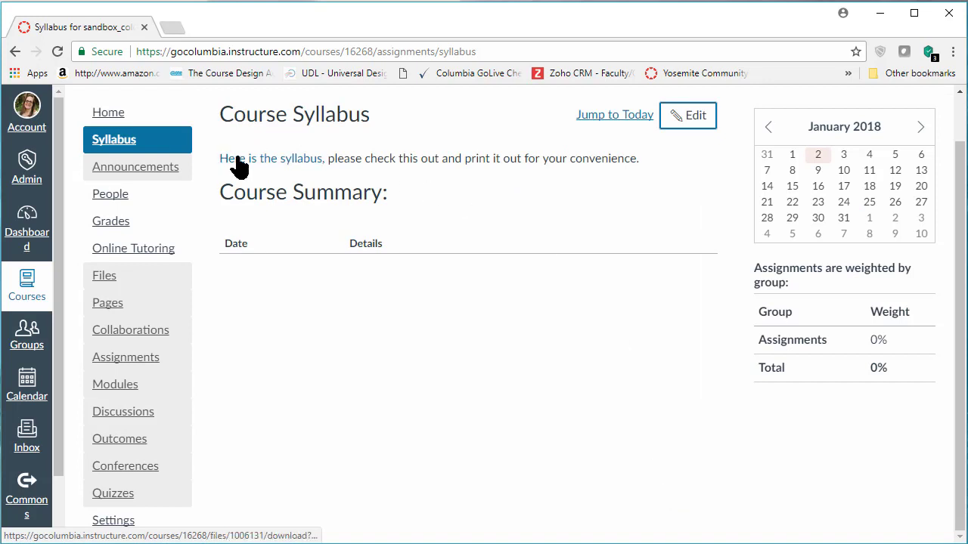
Reload the syllabus page, then preview the linked syllabus document inline and download it
click(59, 53)
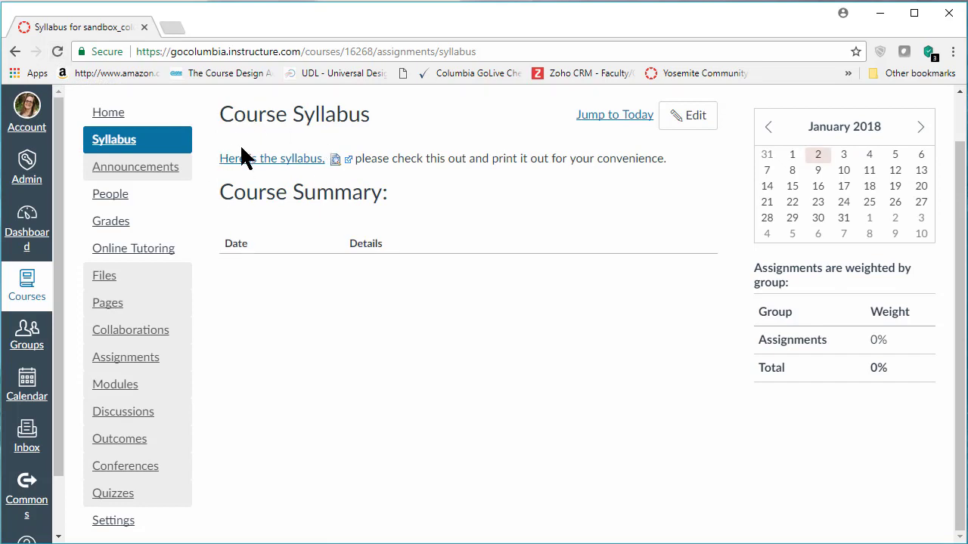
click(335, 164)
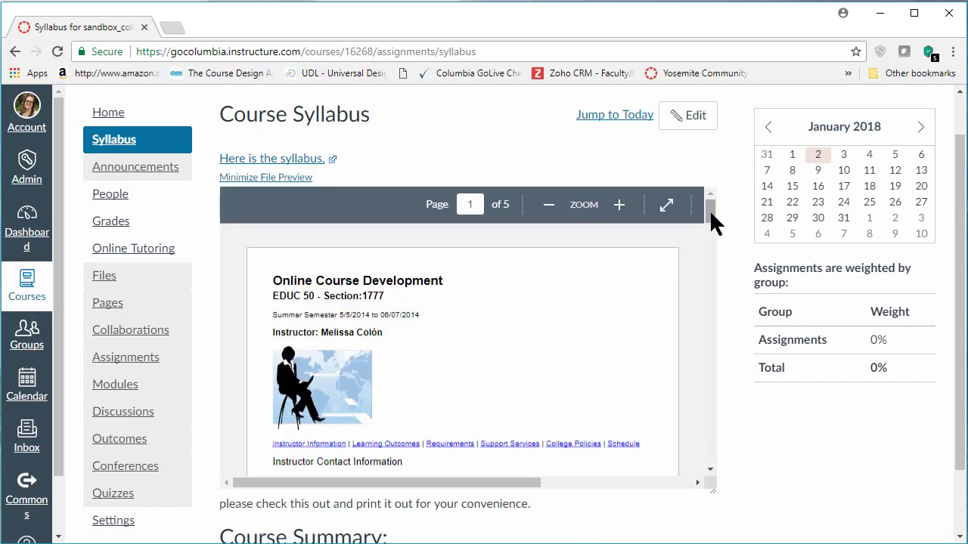
mouse_move(711, 221)
mouse_down()
mouse_move(714, 247)
mouse_move(715, 213)
mouse_up()
click(331, 157)
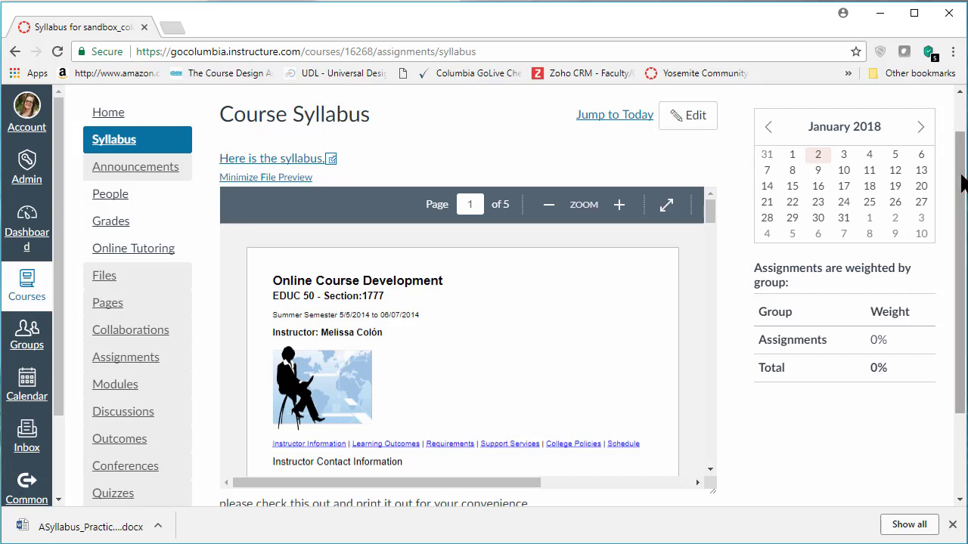
drag(961, 173, 962, 273)
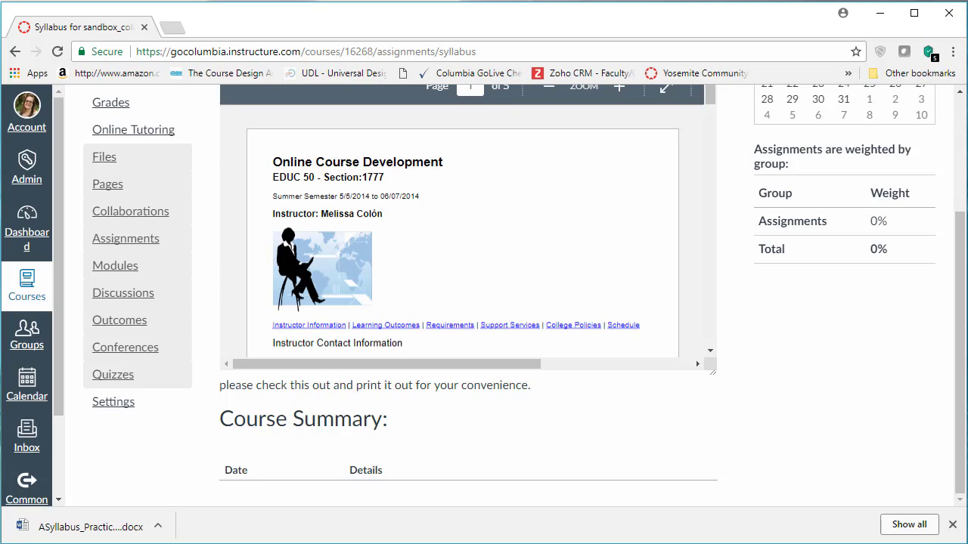
Reopen the Syllabus page to close the inline document preview
drag(963, 395, 944, 208)
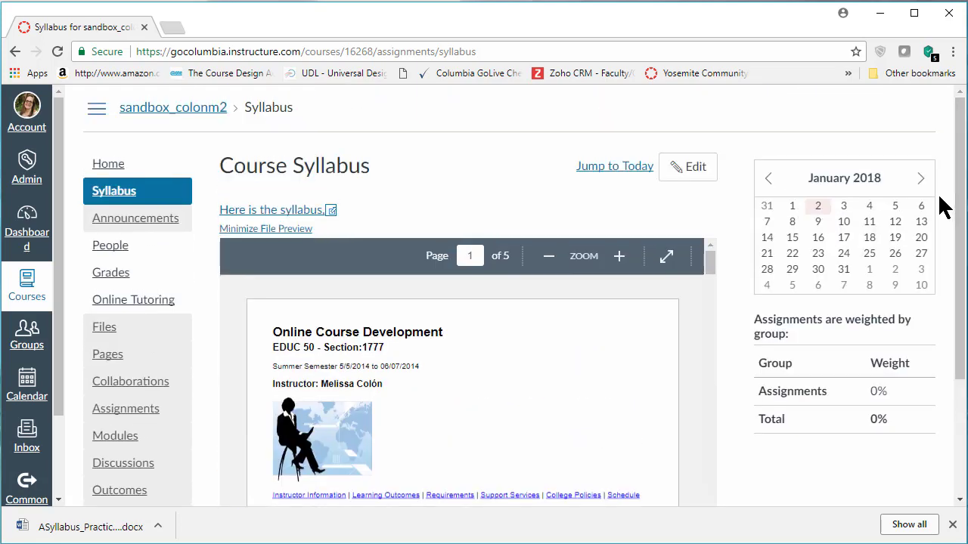
click(98, 198)
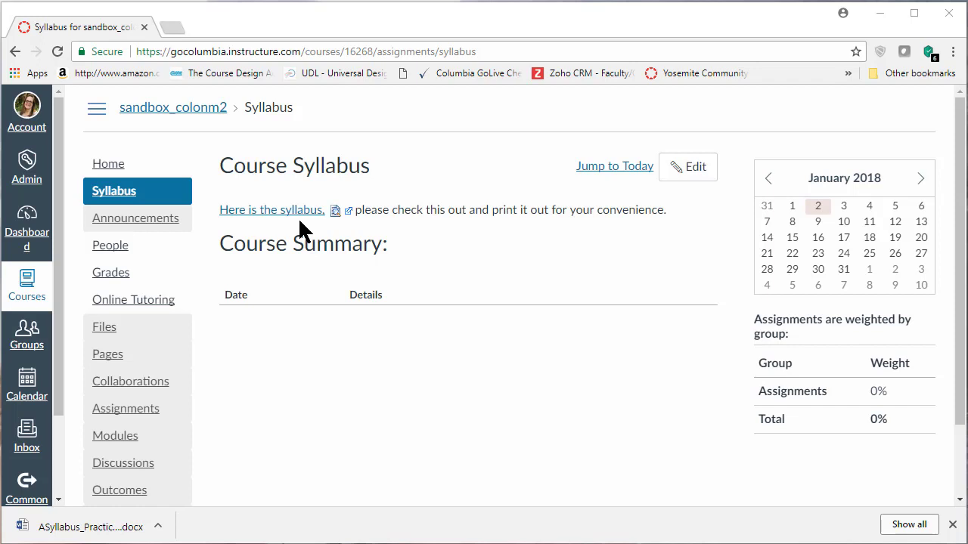
Start a new course announcement and enable its delayed posting option
click(145, 220)
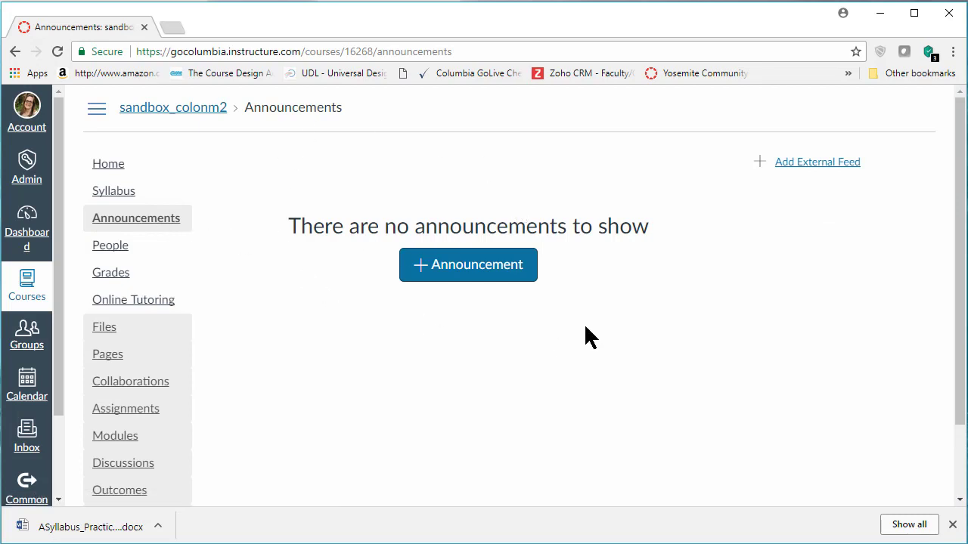
click(461, 274)
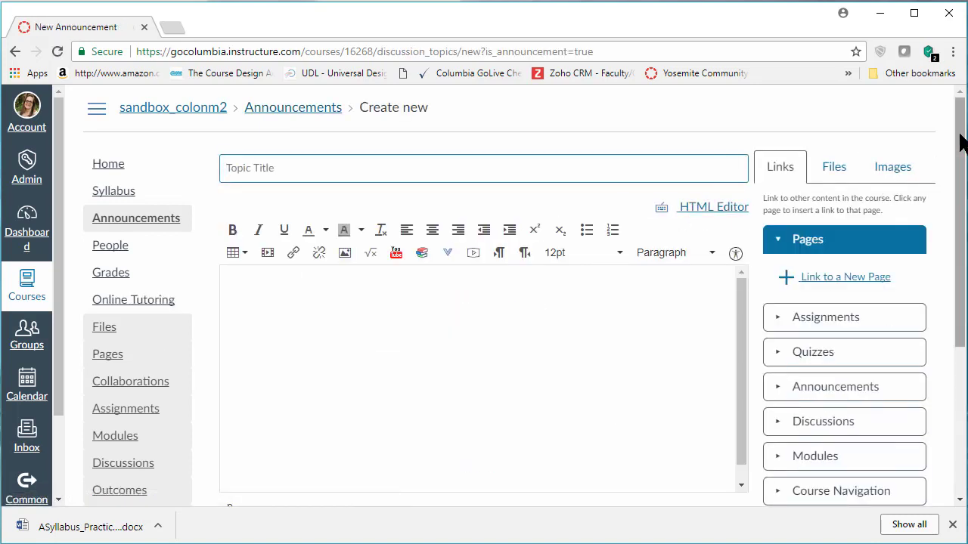
scroll(964, 140, down, 3)
scroll(524, 291, down, 2)
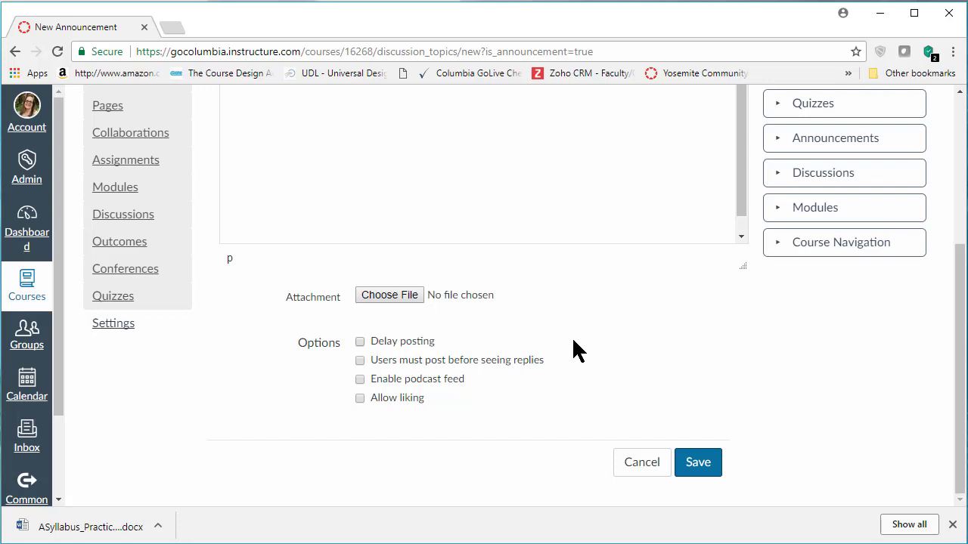
click(360, 343)
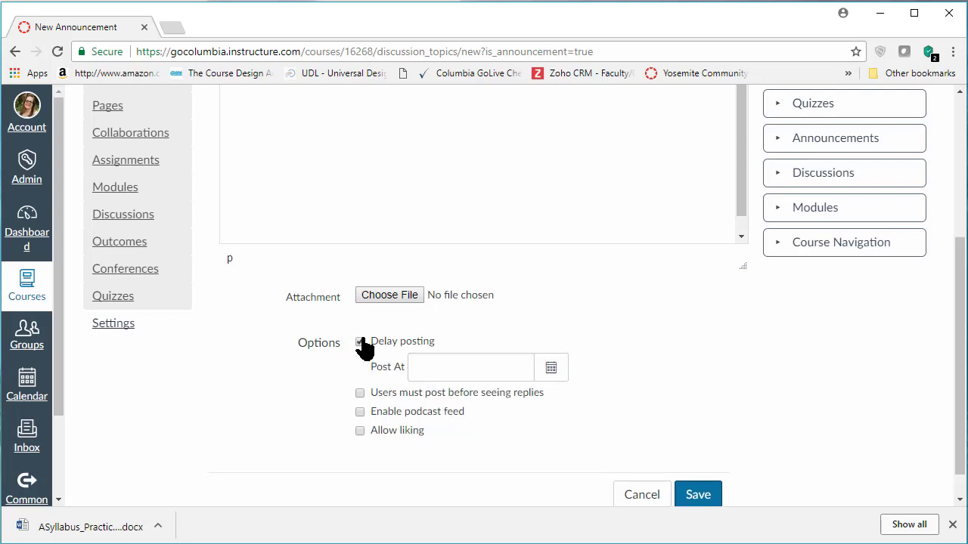
click(551, 368)
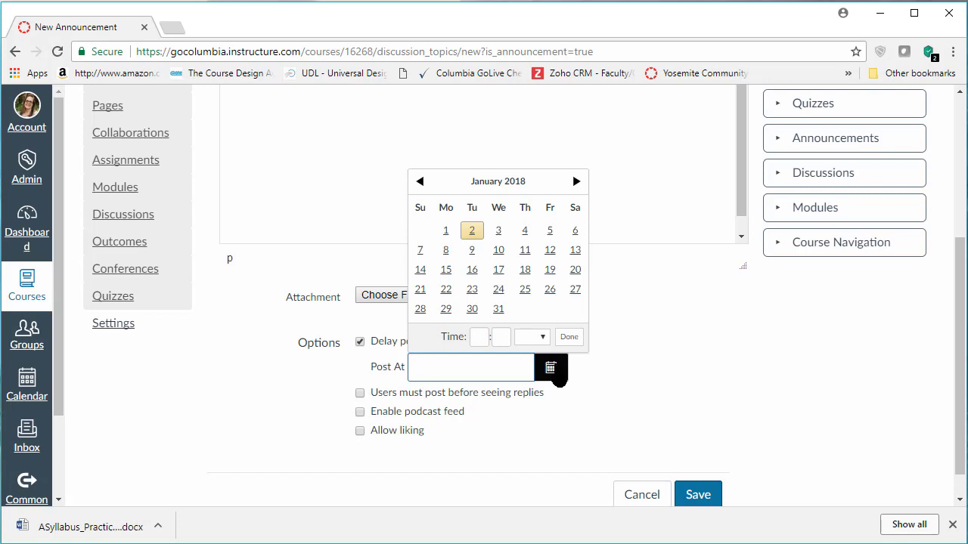
click(650, 363)
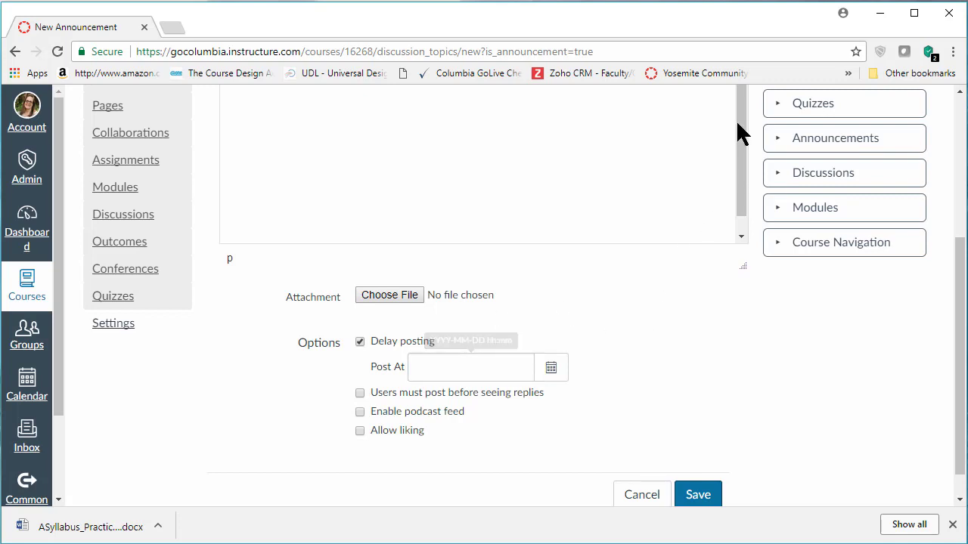
Title the new announcement "Week 1"
drag(961, 302, 943, 146)
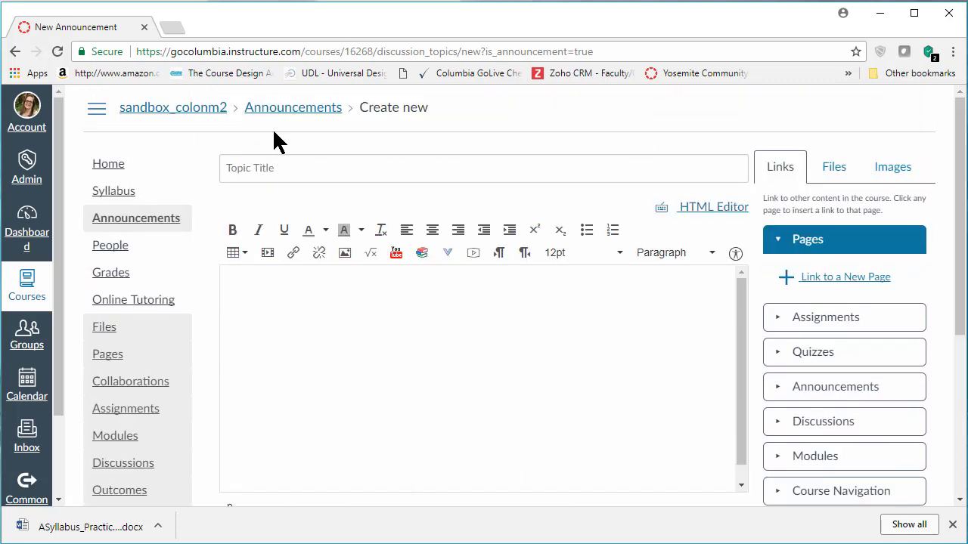
click(302, 166)
text(Week 1 Read:10 Steps of Universal Design for Online Courses)
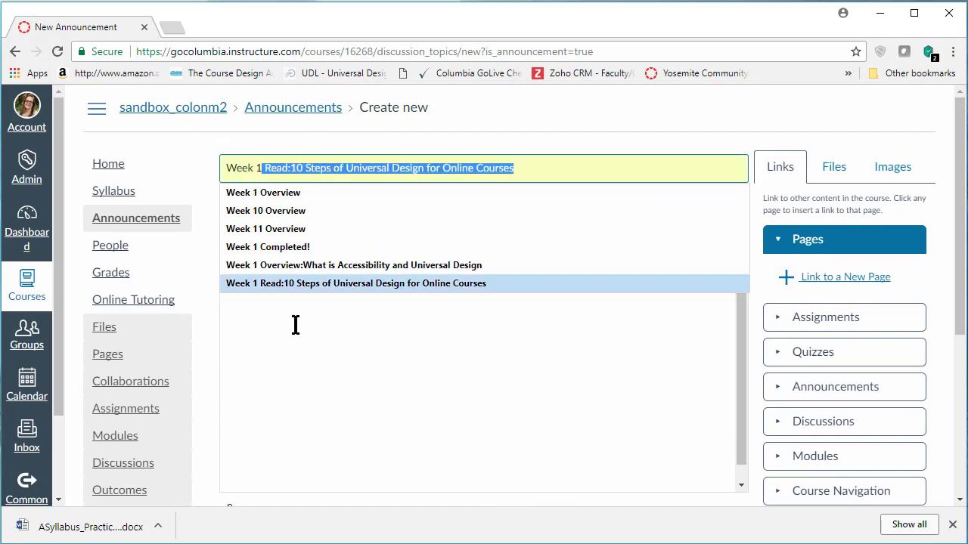
click(292, 355)
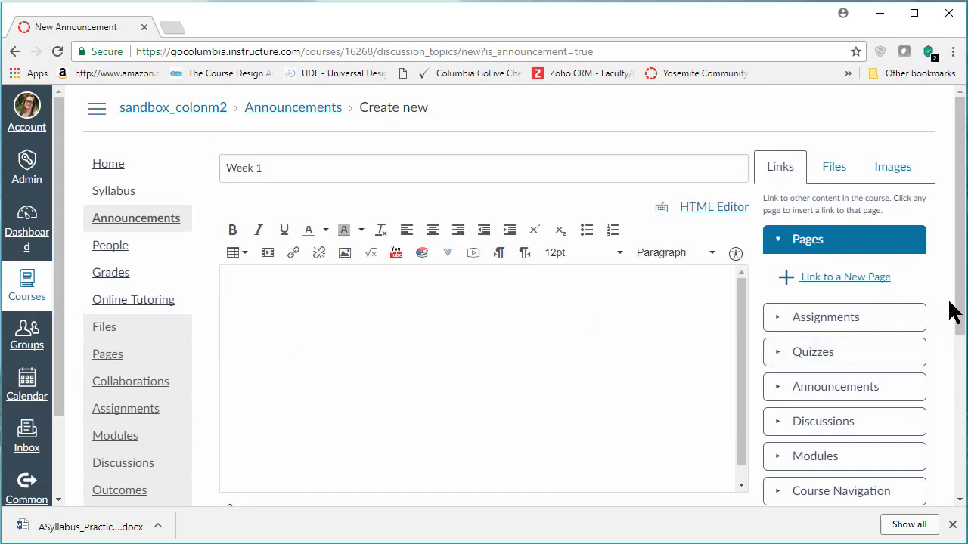
Schedule the announcement to post on Jan 8, 2018 and try to save it
drag(963, 306, 960, 464)
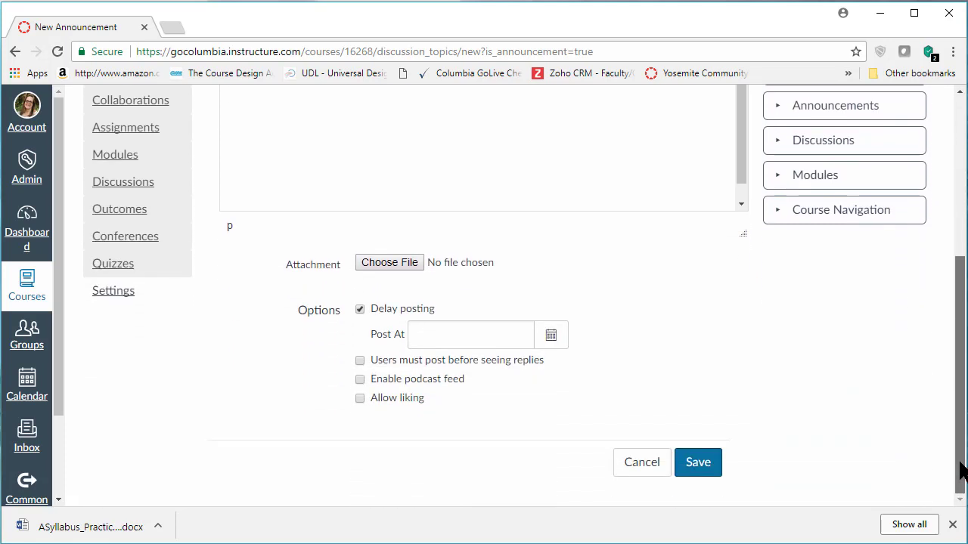
click(694, 463)
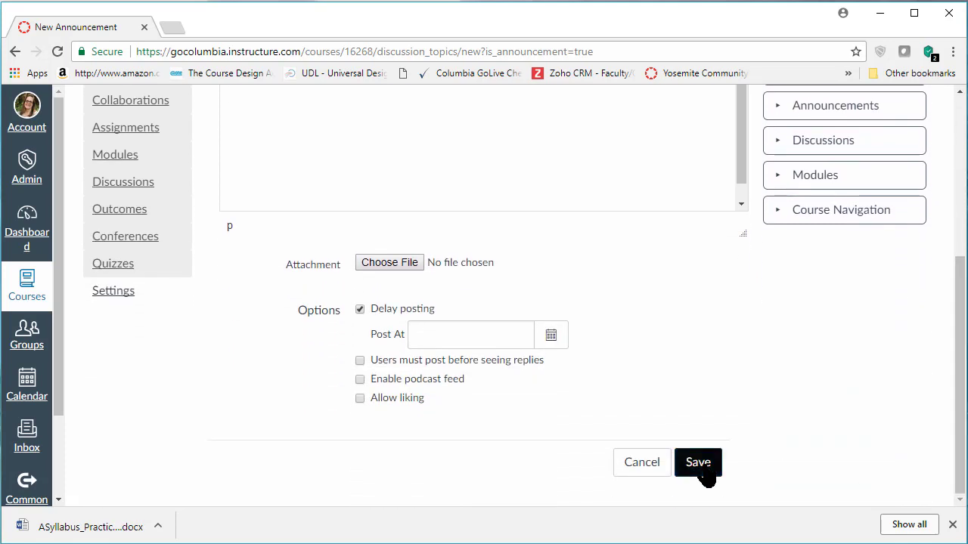
click(551, 336)
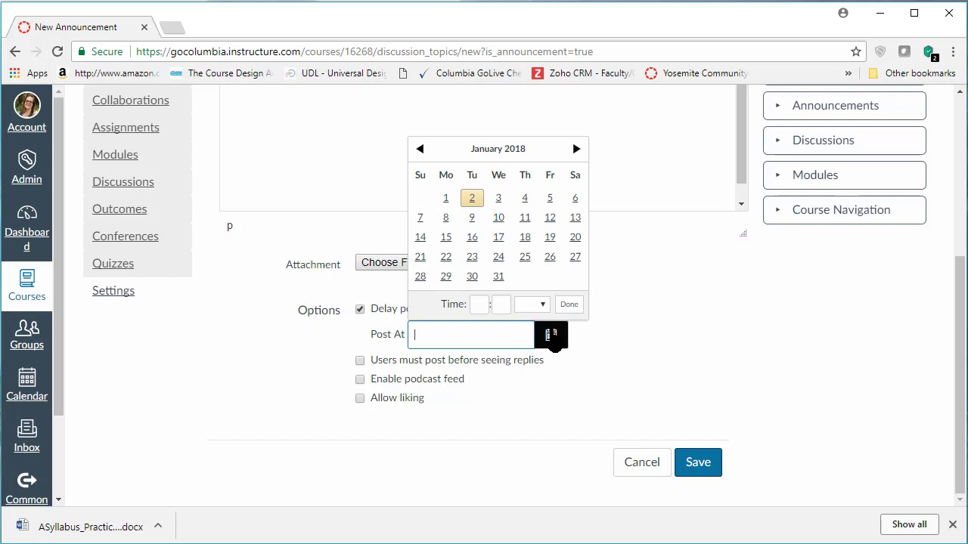
click(446, 217)
click(694, 464)
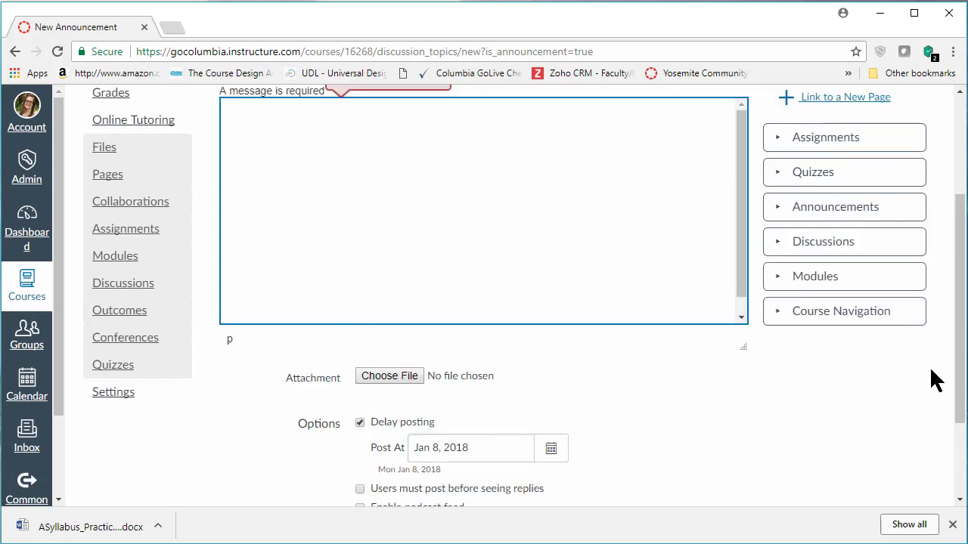
Enter "Hello!" as the announcement's message and save the announcement
drag(959, 329, 786, 252)
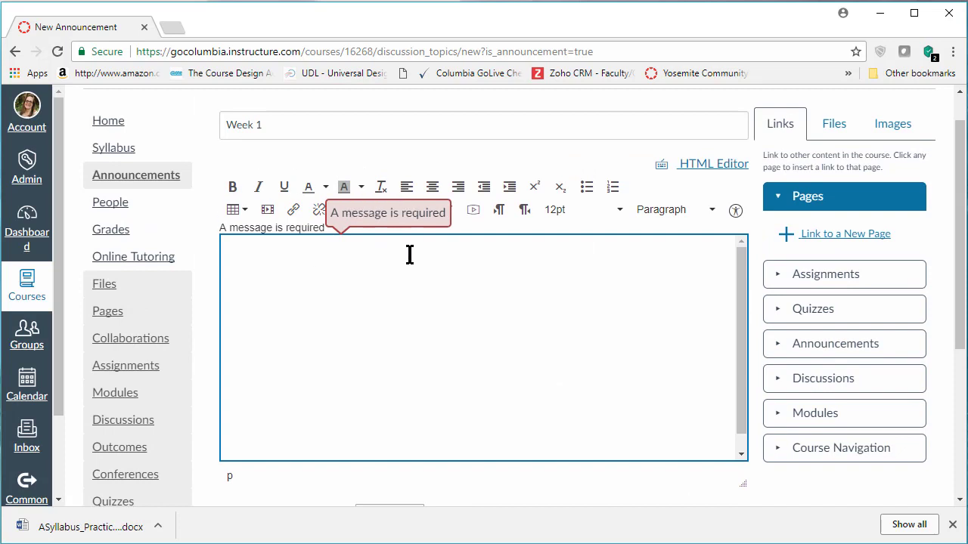
click(258, 262)
text(Hello!)
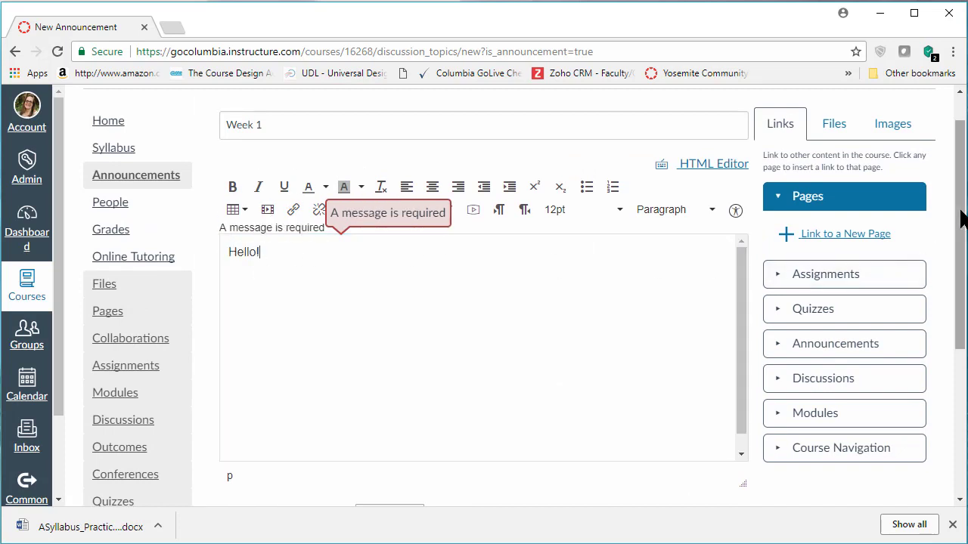
drag(963, 228, 963, 370)
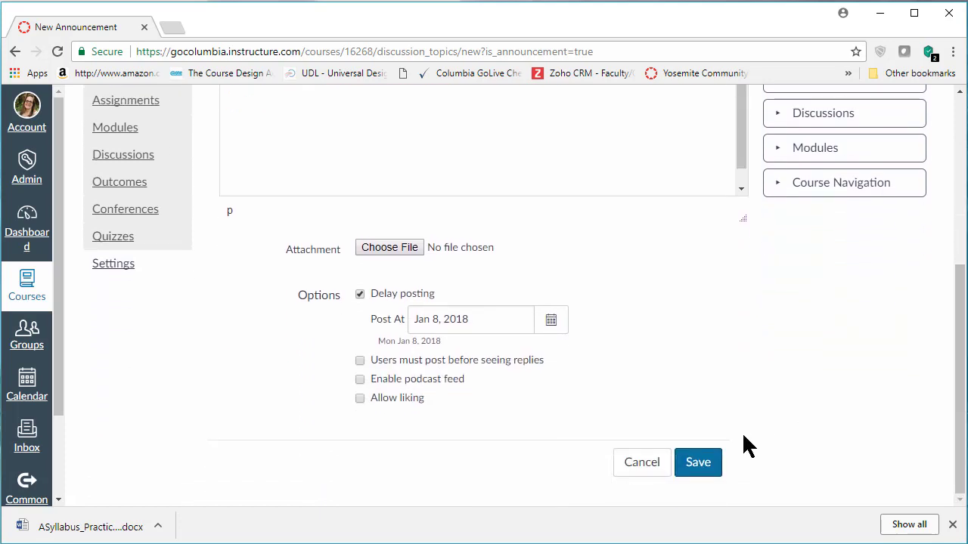
click(698, 462)
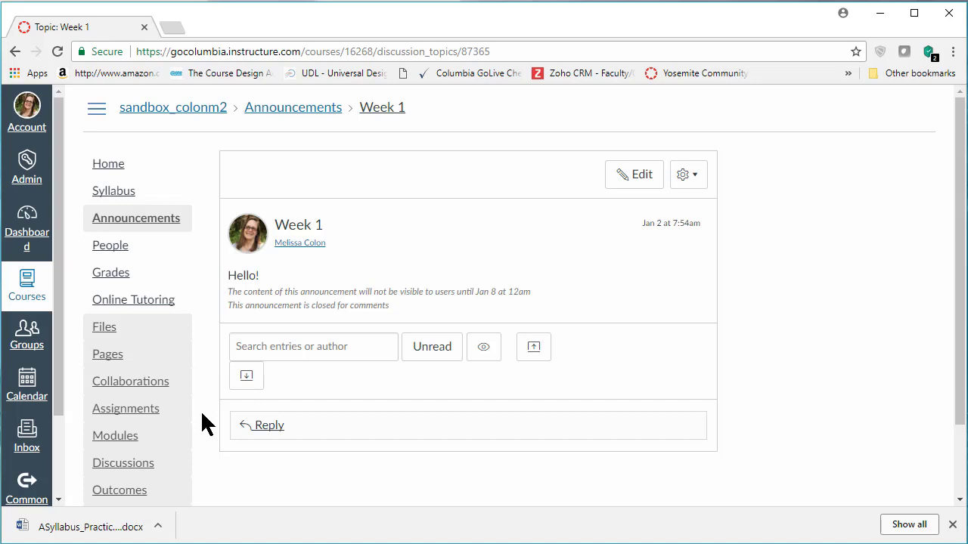
Check the announcement rows in the account's notification preferences and return to the Week 1 announcement
click(25, 110)
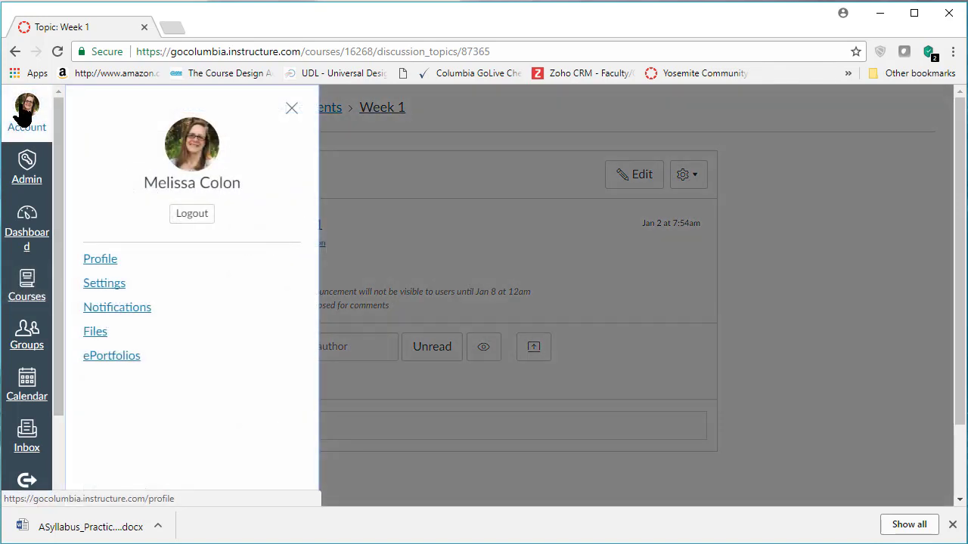
click(121, 310)
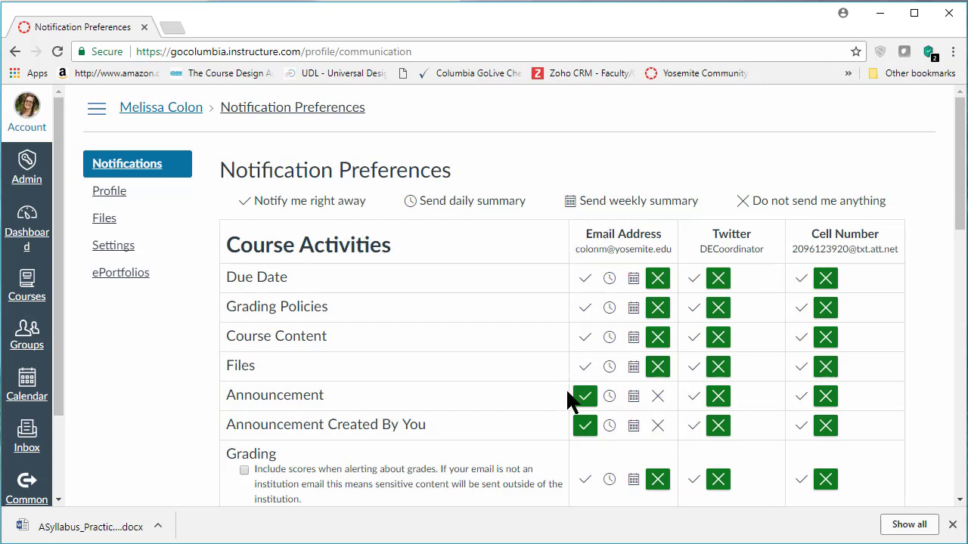
click(15, 52)
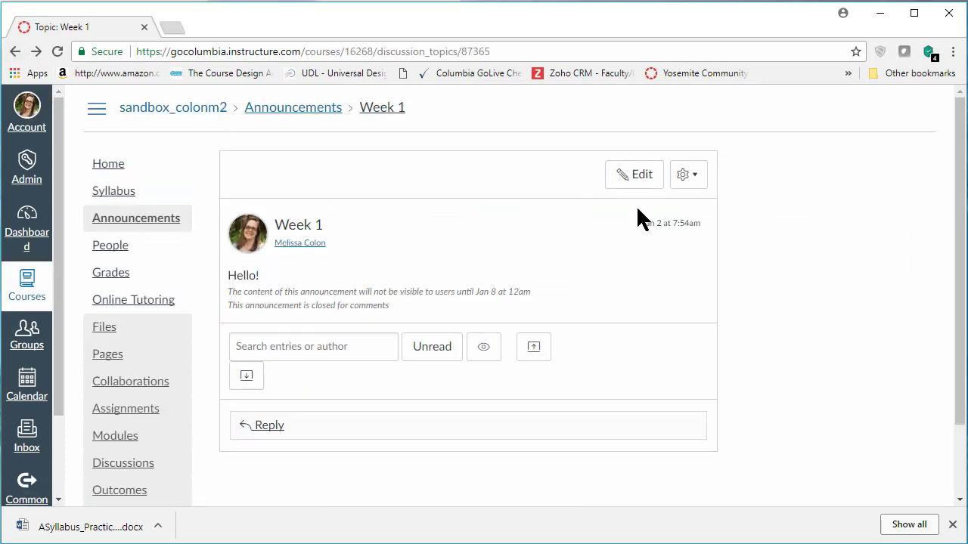
Open the Course Details settings for the course and expand the additional options
drag(960, 212, 954, 341)
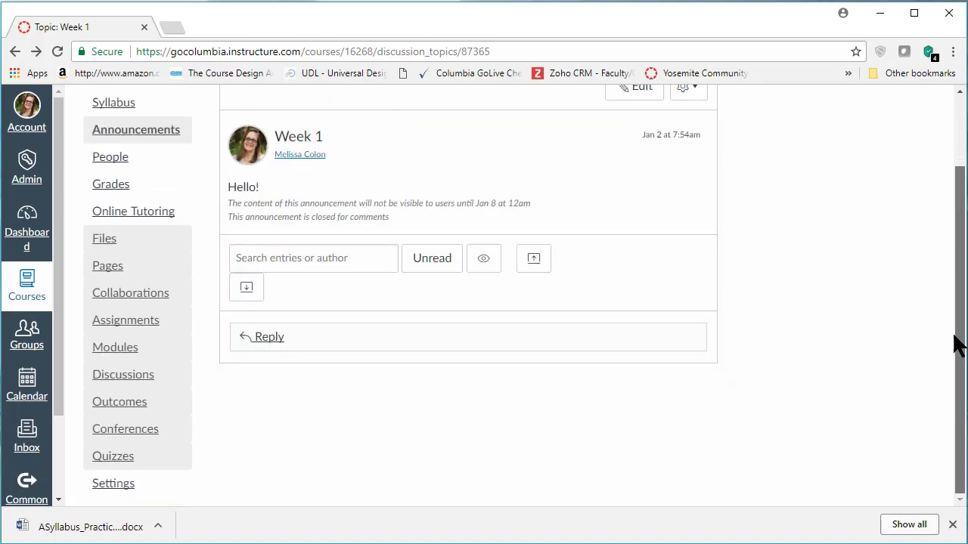
click(108, 487)
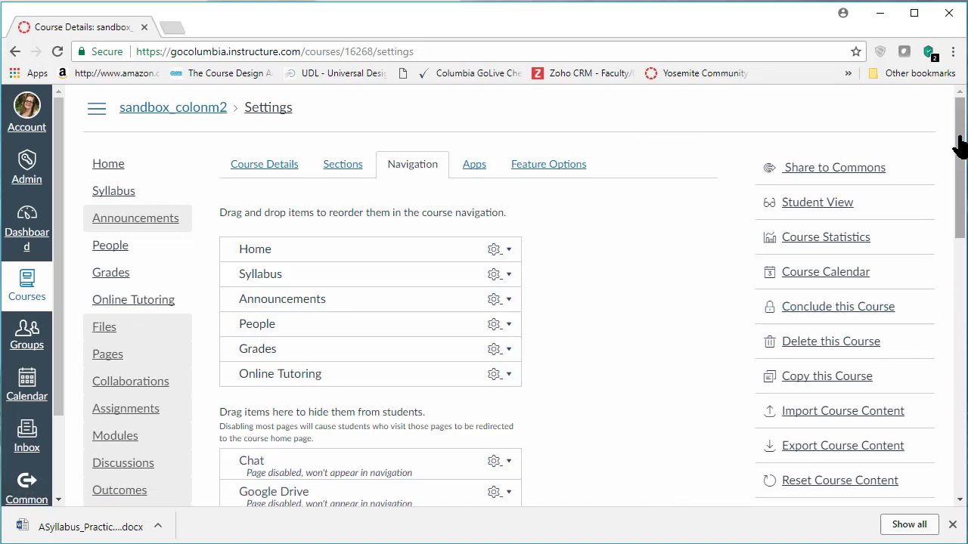
click(234, 163)
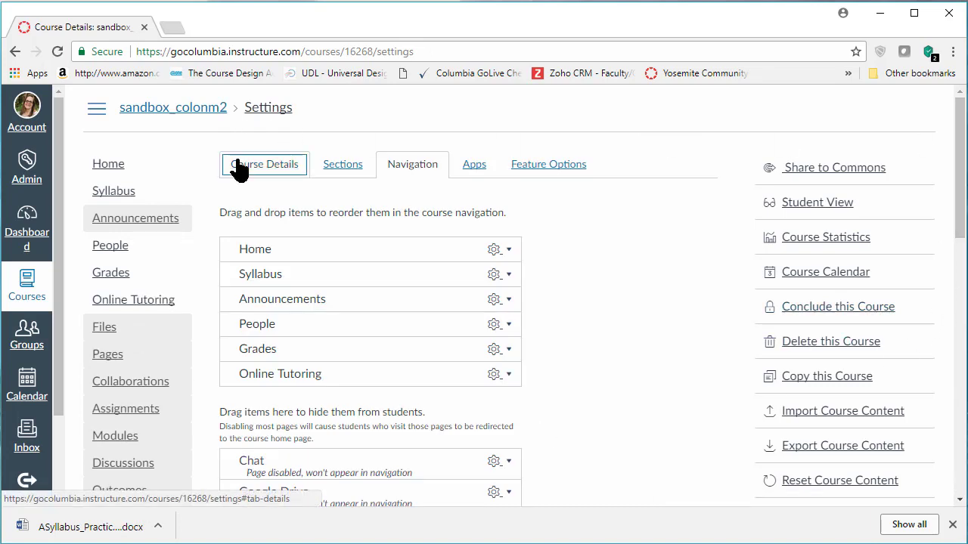
drag(959, 151, 964, 417)
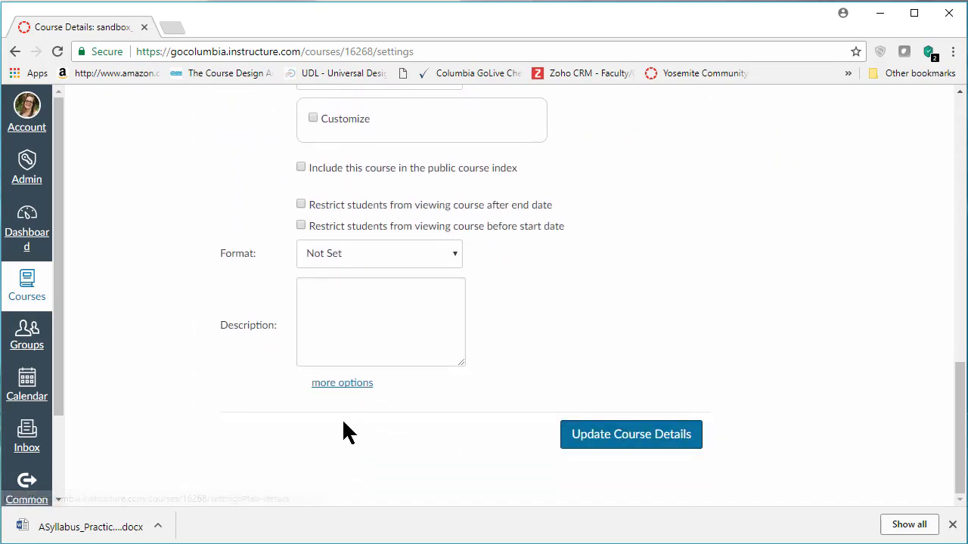
click(317, 387)
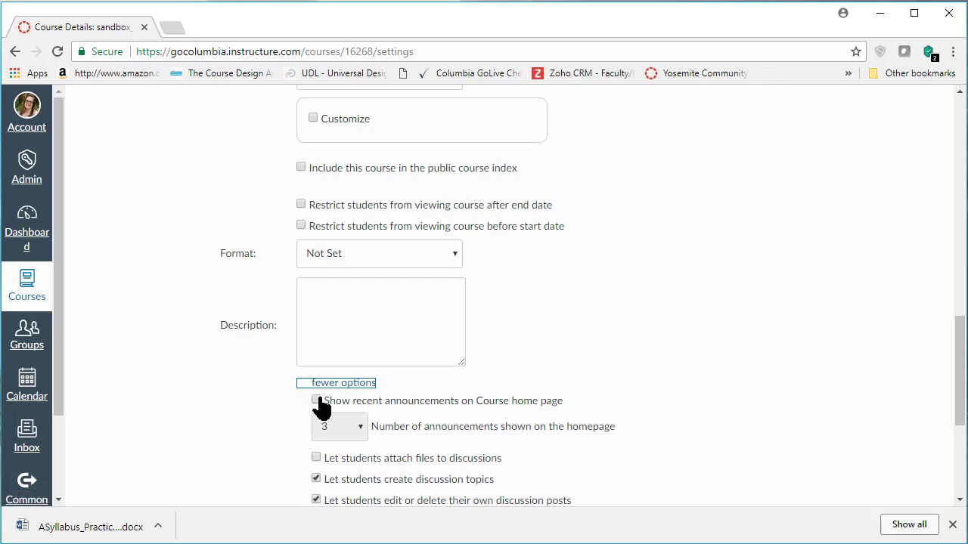
Enable showing 3 recent announcements on the course home page, saving the course details and viewing the home page
click(316, 401)
click(316, 401)
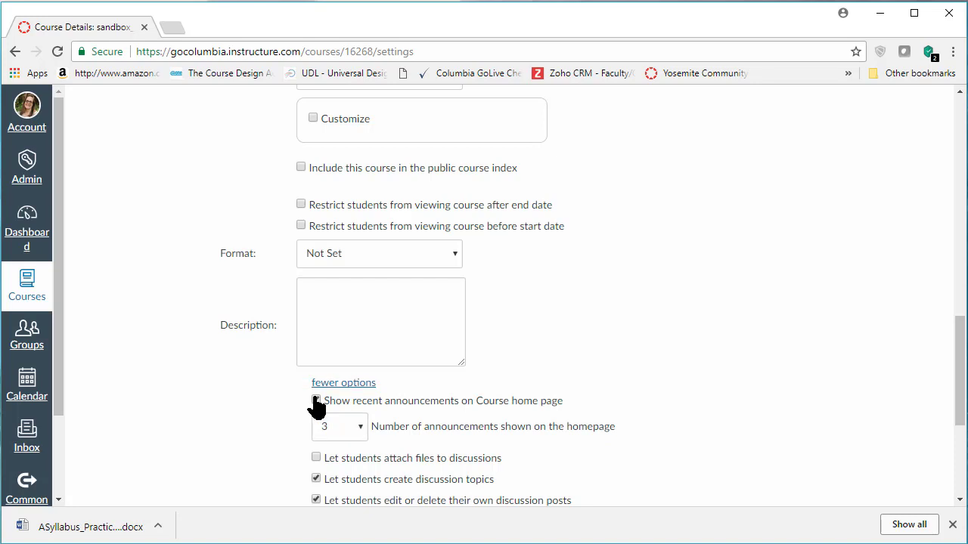
click(360, 428)
click(360, 428)
drag(961, 398, 963, 470)
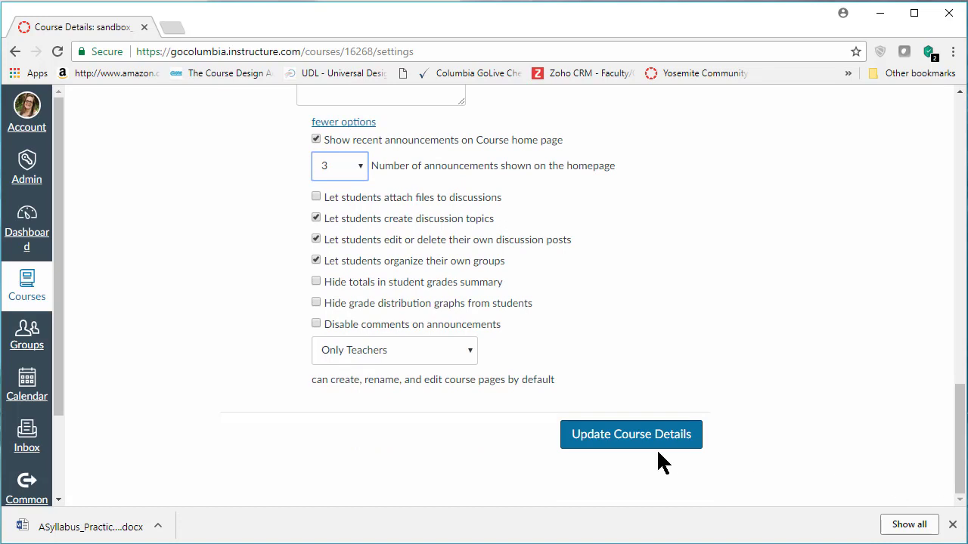
click(589, 444)
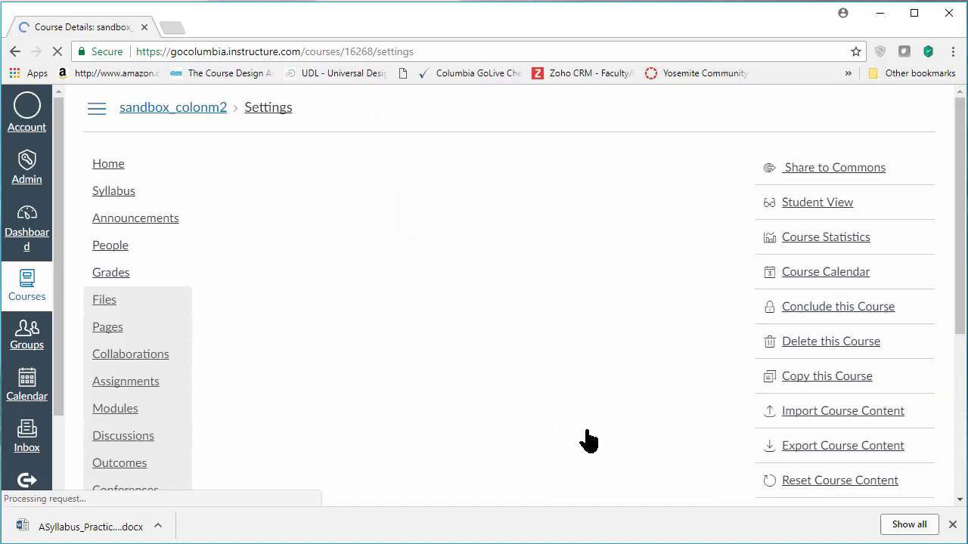
click(115, 164)
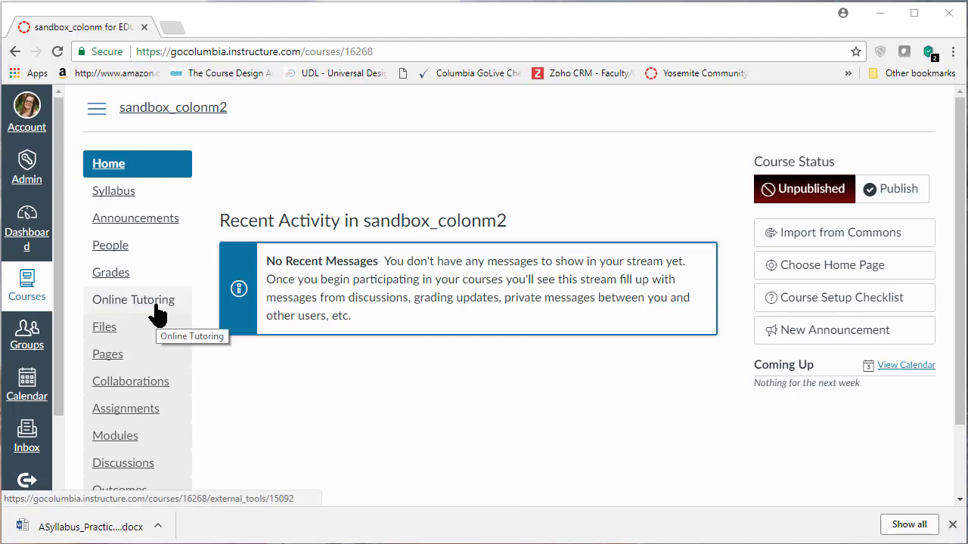
Start a new item in the Assignments group on the course's Assignments page, keeping its type as Assignment
click(127, 409)
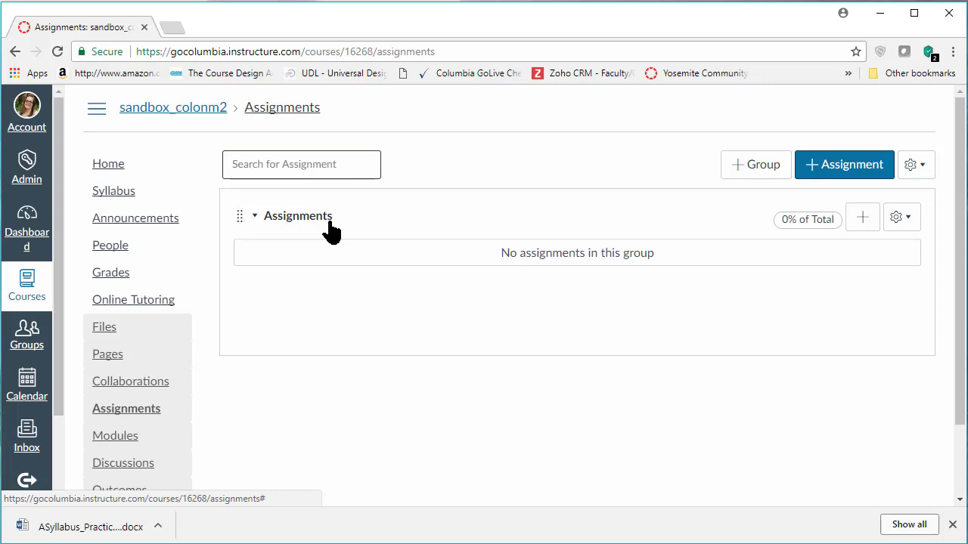
click(862, 219)
click(490, 415)
click(862, 218)
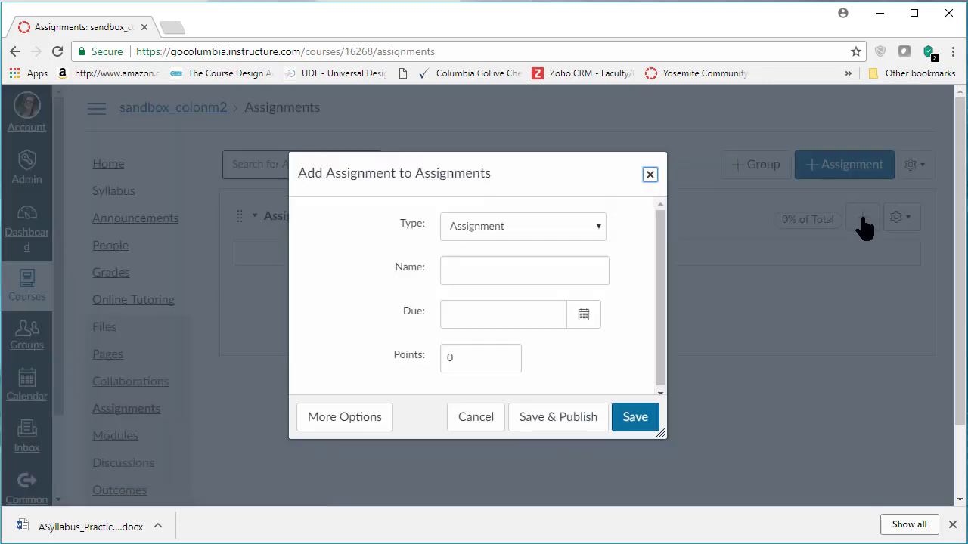
click(599, 227)
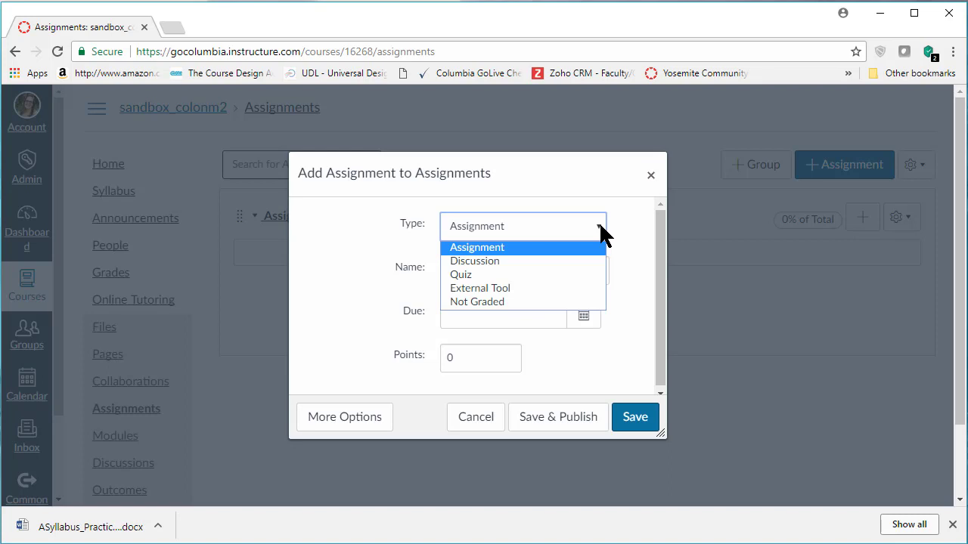
click(599, 225)
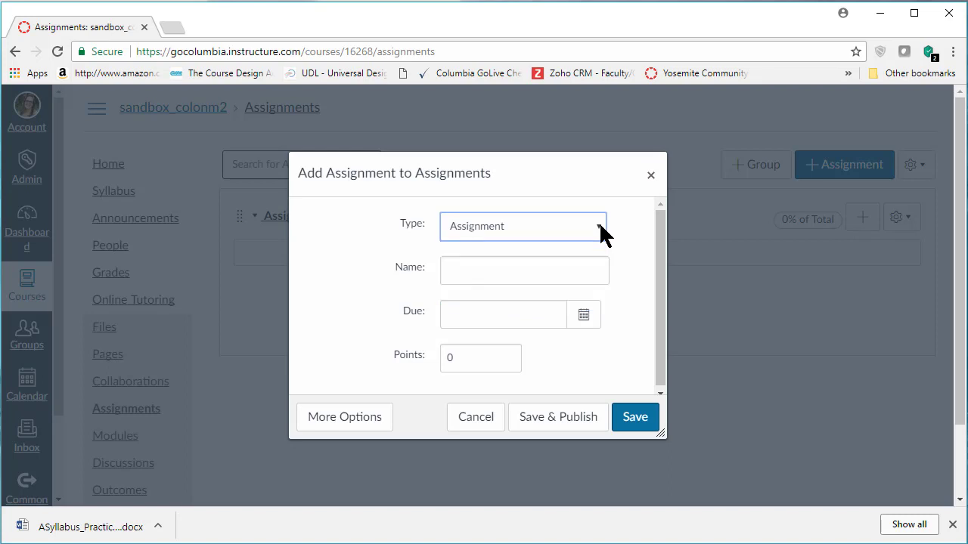
click(600, 226)
click(601, 227)
Name the new assignment "Week 1 Assignment"
click(511, 273)
text(Week)
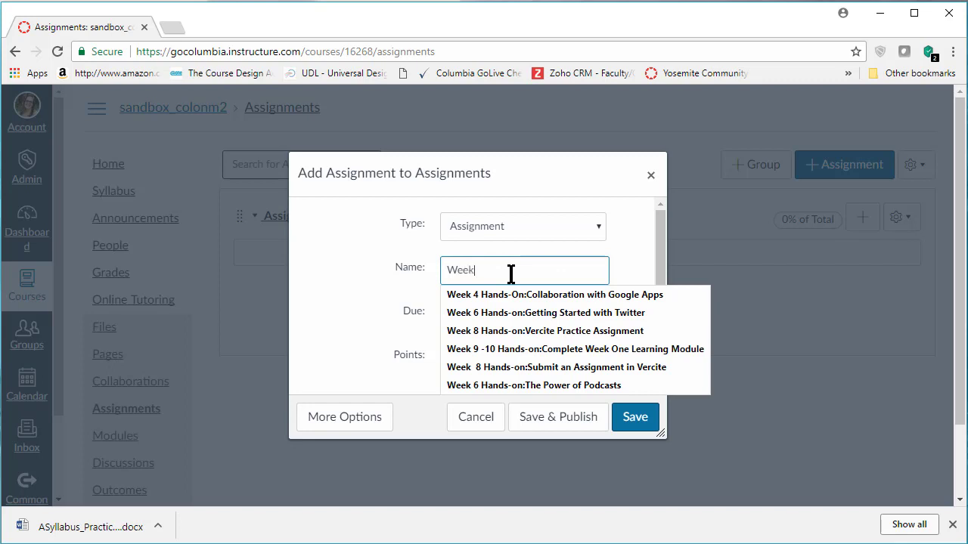
text( 1 assignment)
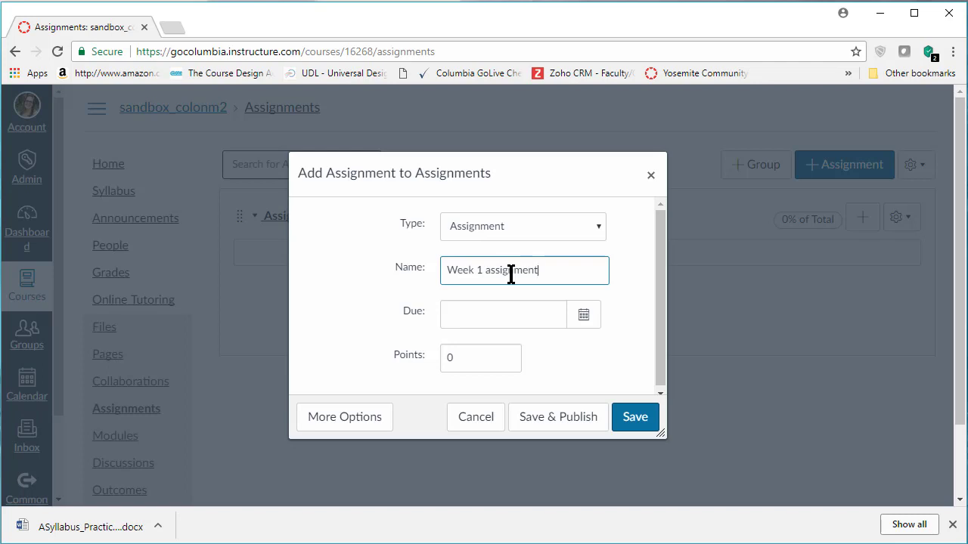
double_click(491, 271)
text(Assignment)
Set the assignment's due date to Jan 15, 2018 and its points to 10, and save and publish it
click(584, 316)
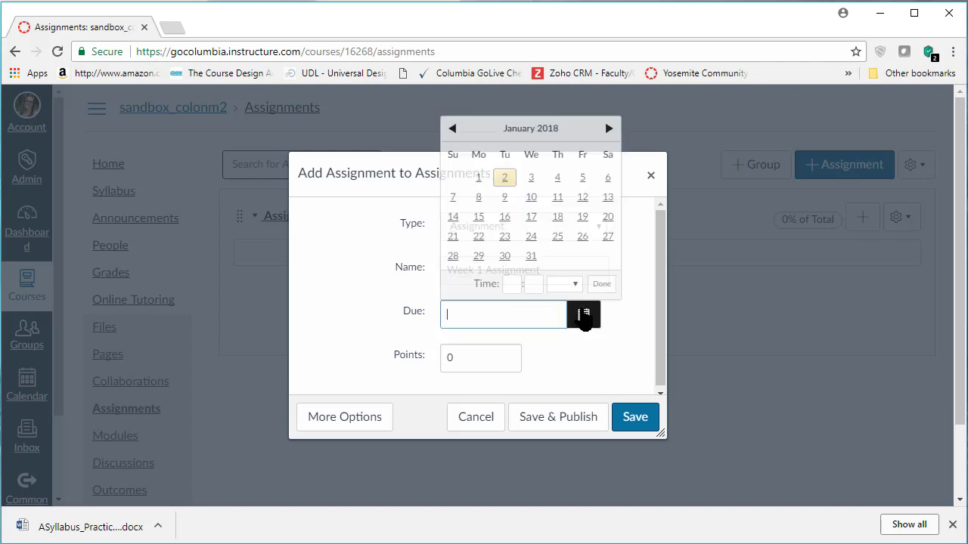
click(479, 219)
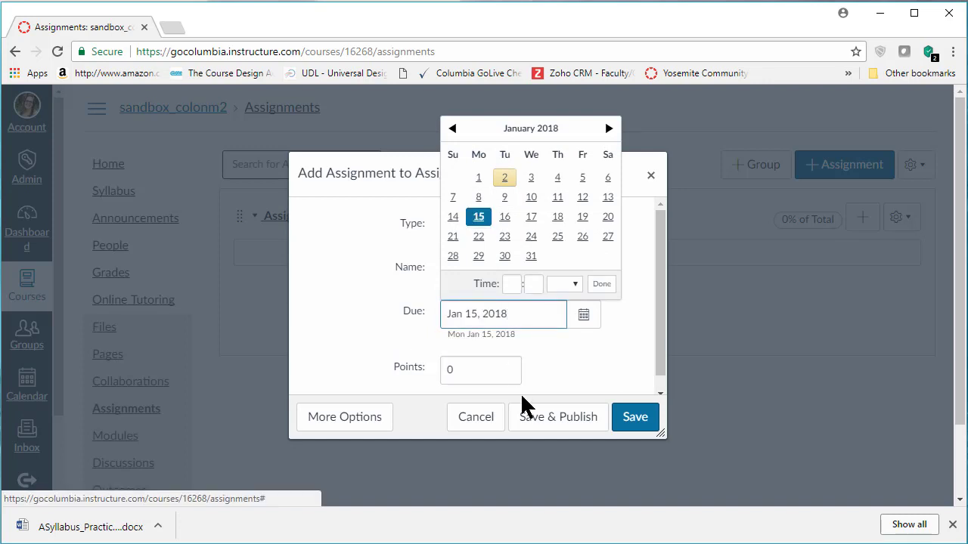
click(486, 372)
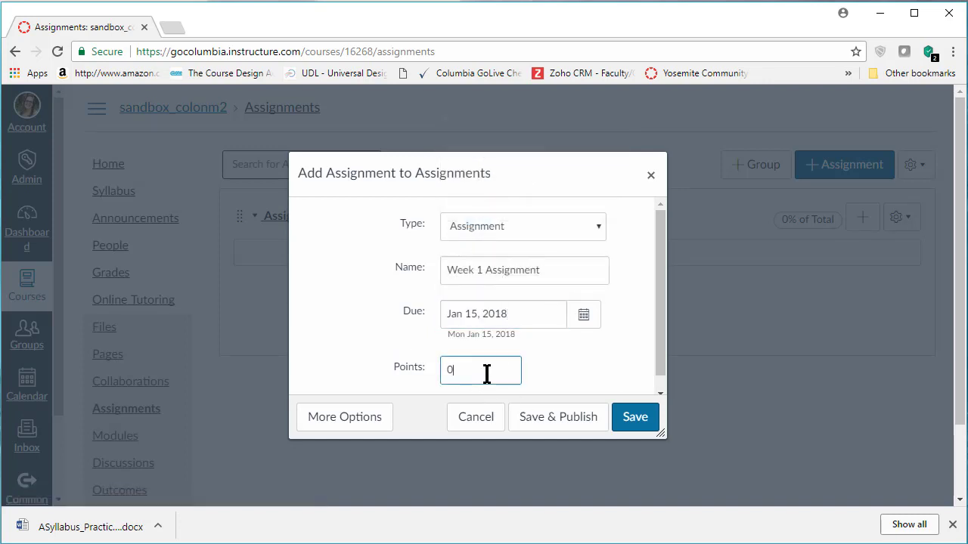
key(BackSpace)
text(1)
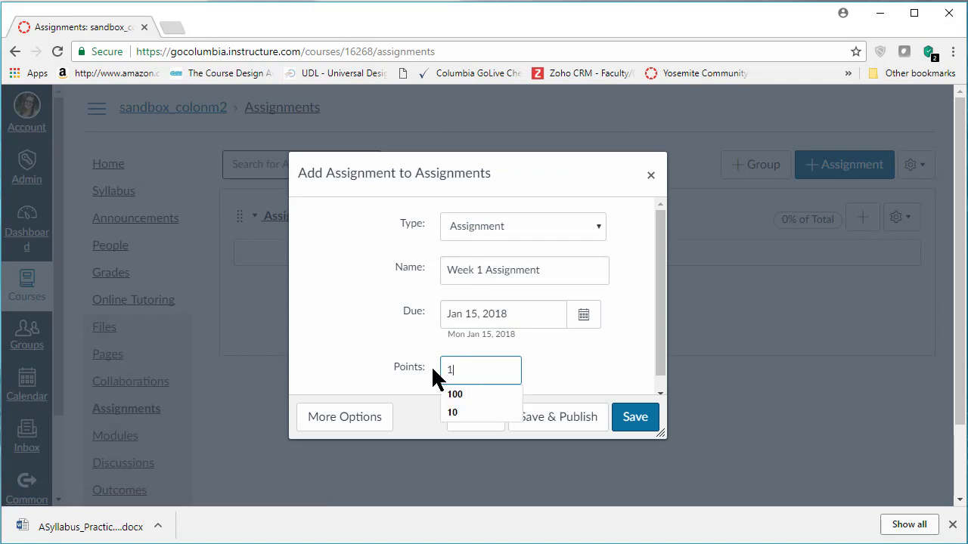
text(0)
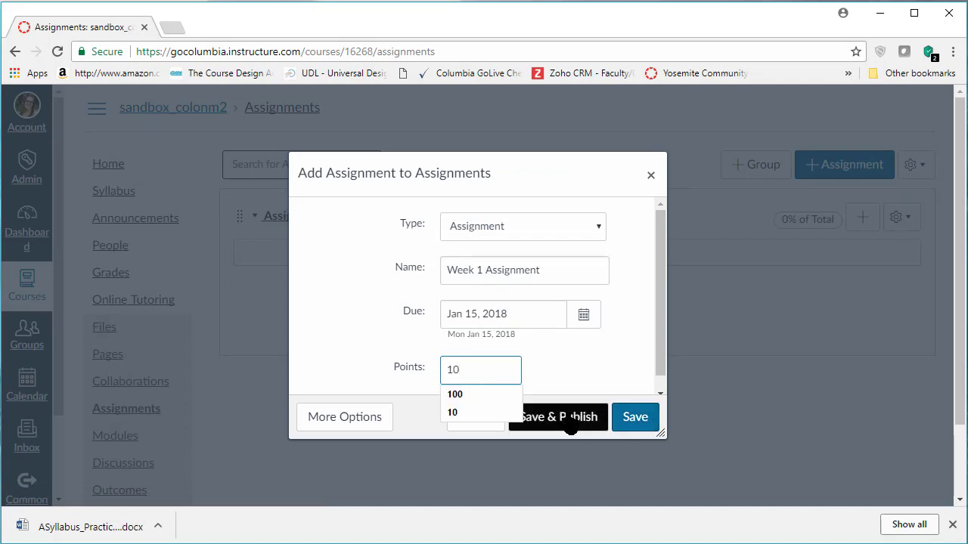
click(550, 367)
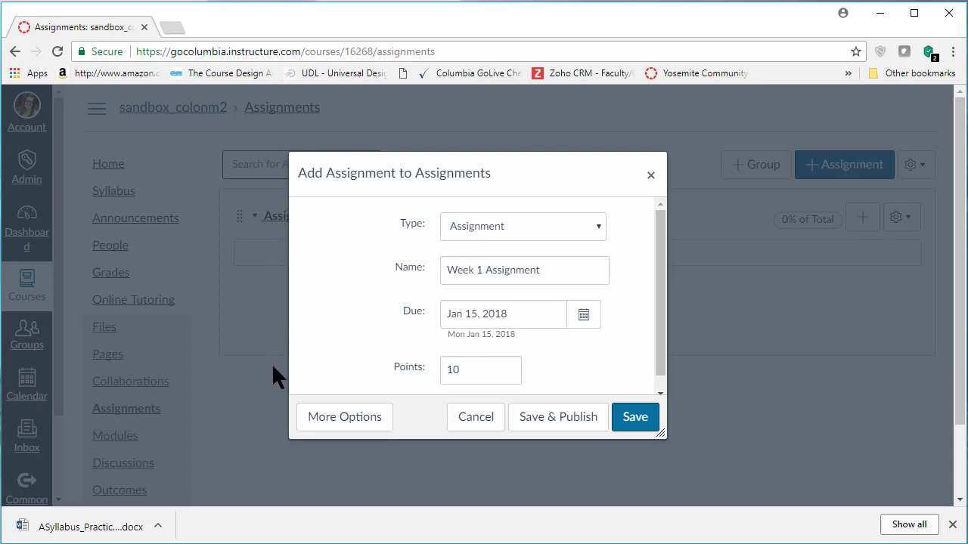
click(542, 418)
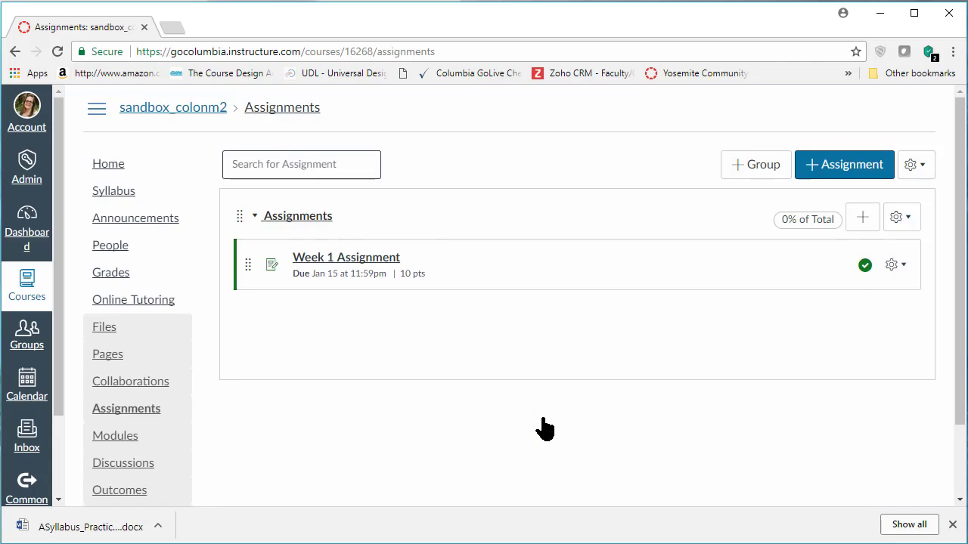
Add an assignment group named "Homework" without a grade percentage and save it
click(744, 178)
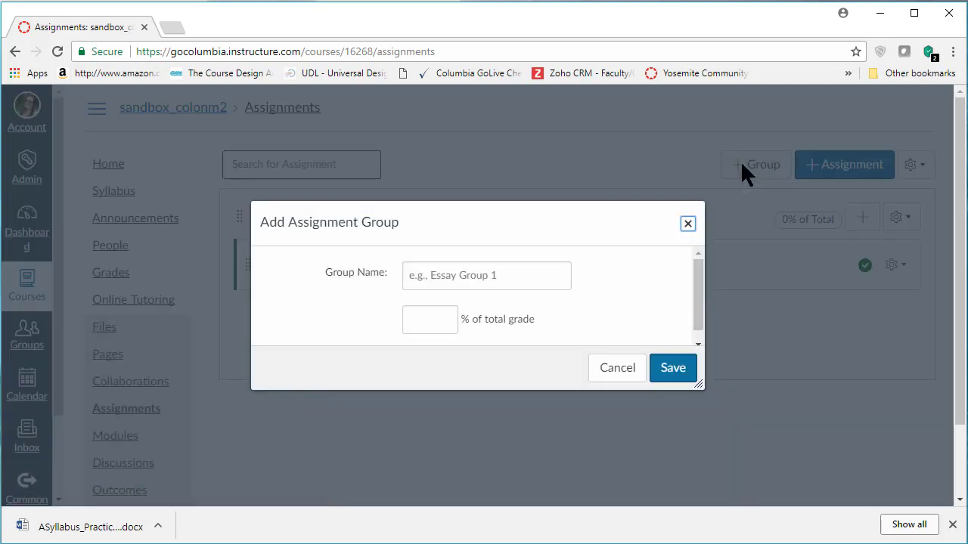
click(523, 275)
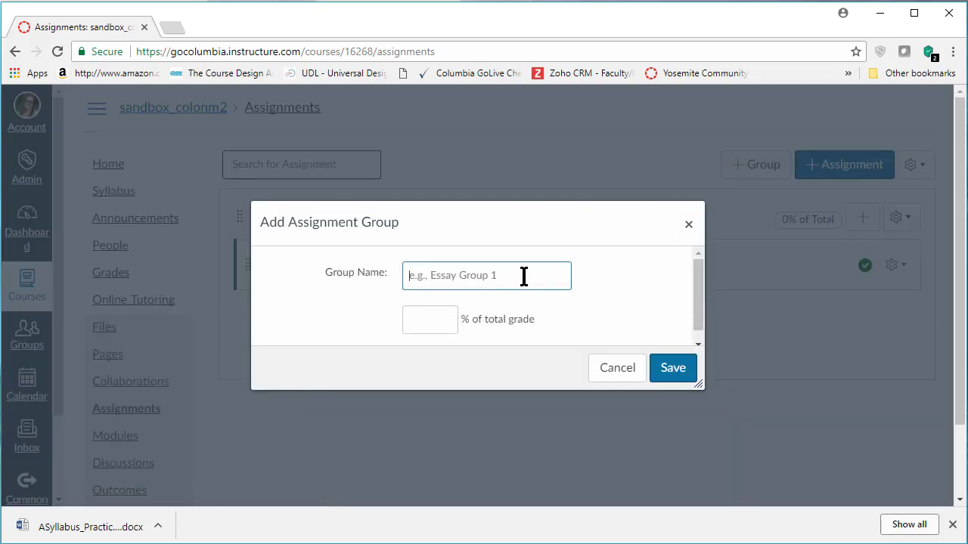
text(Homework)
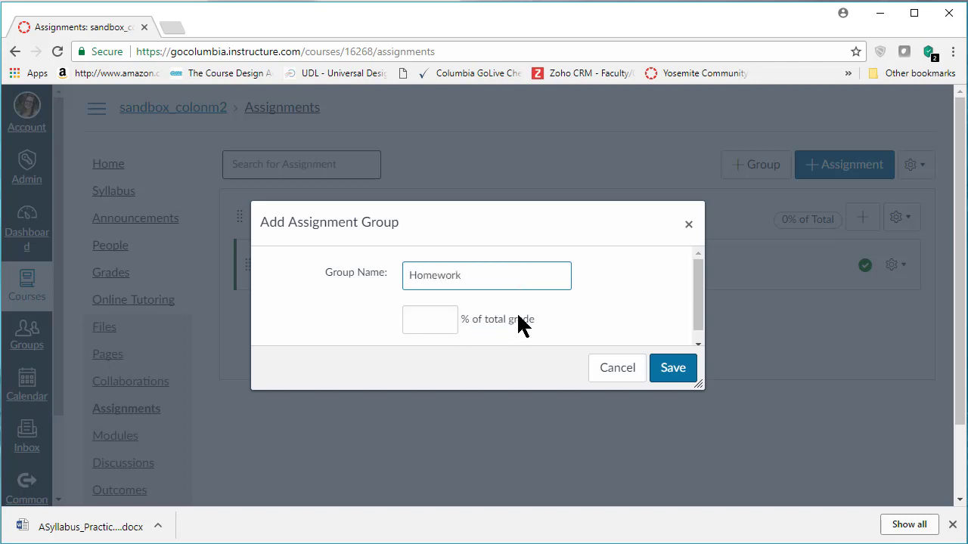
click(676, 371)
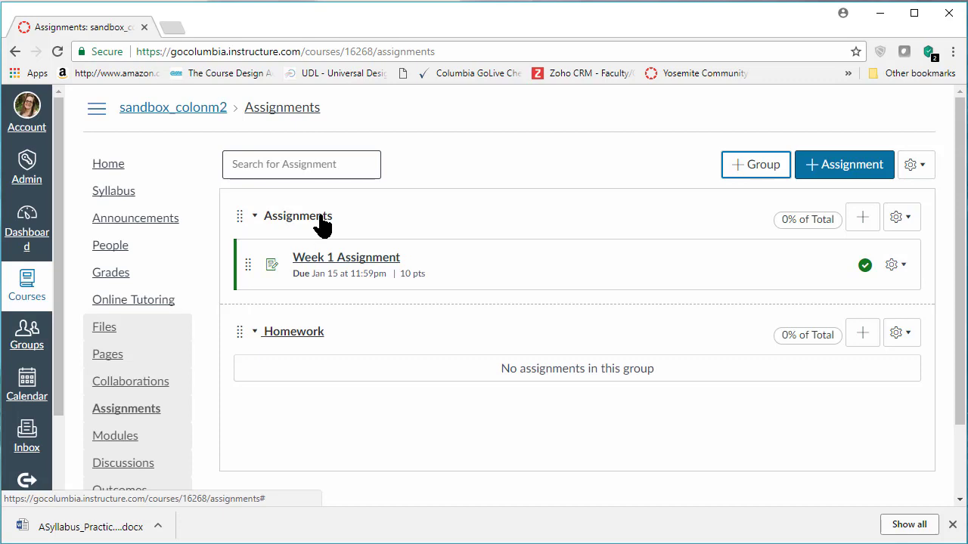
Add another assignment group named "Quizzes" and save it
click(756, 164)
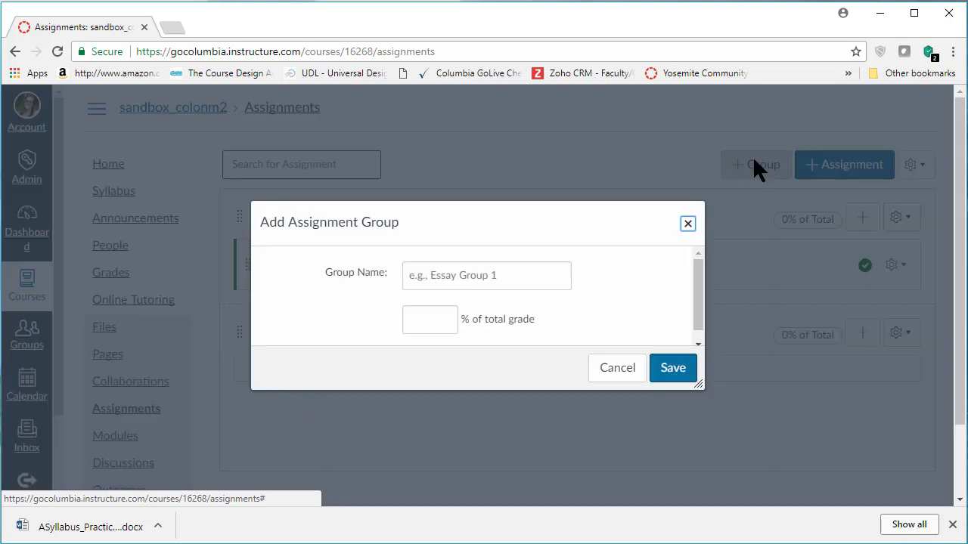
click(498, 274)
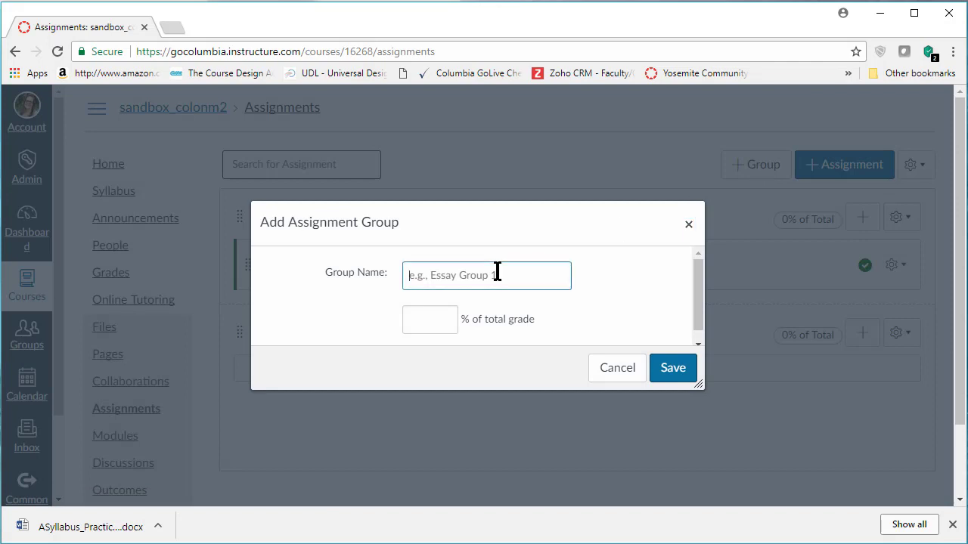
text(Quizzes)
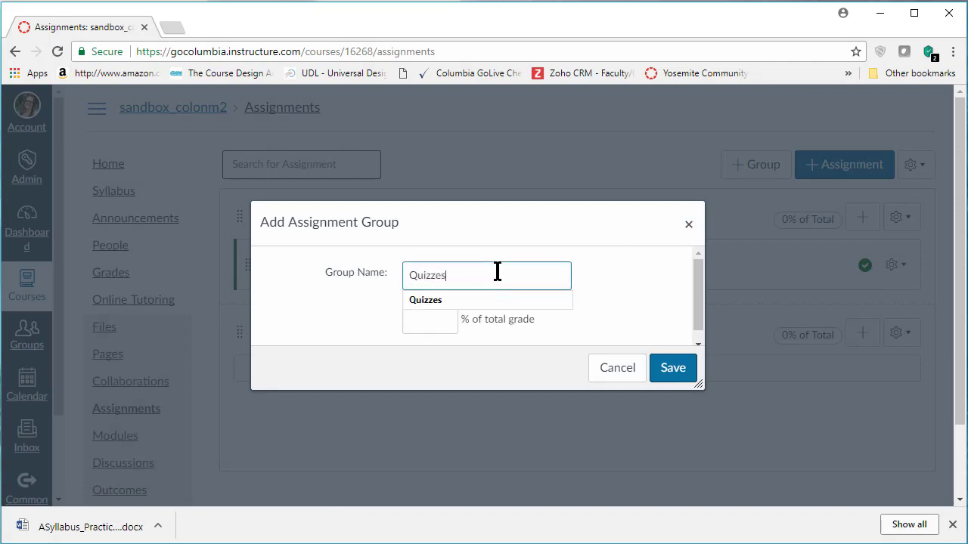
click(671, 369)
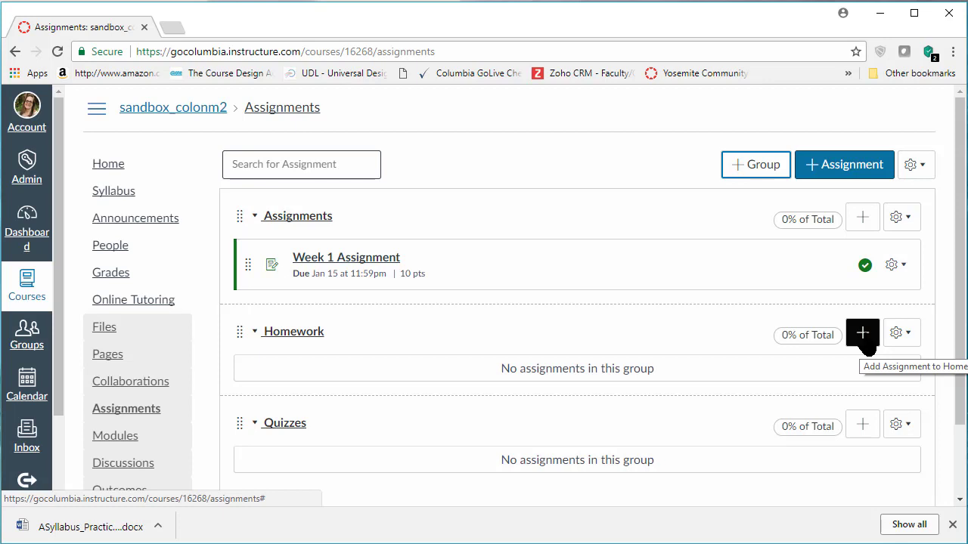
Start a new item of type Quiz in the Homework group and name it "Quiz 1"
click(863, 335)
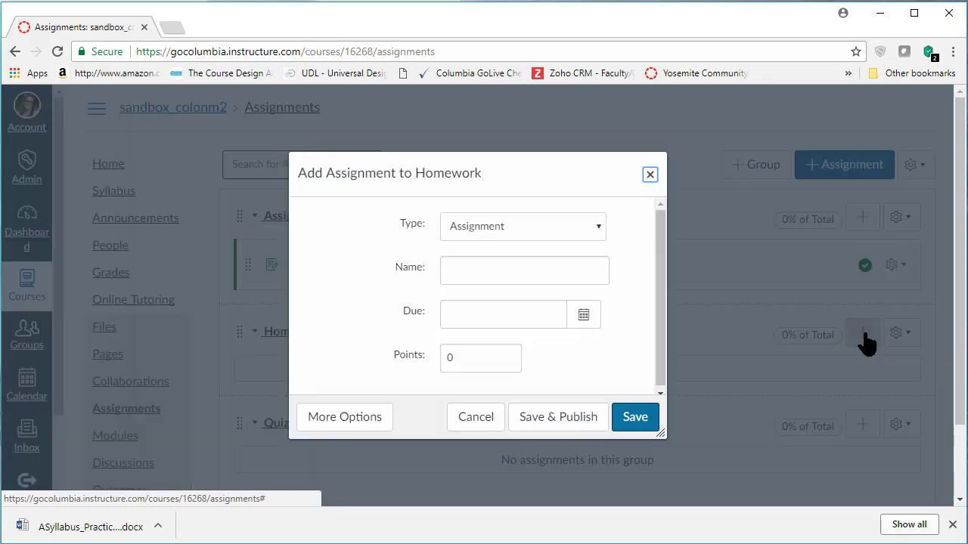
click(600, 220)
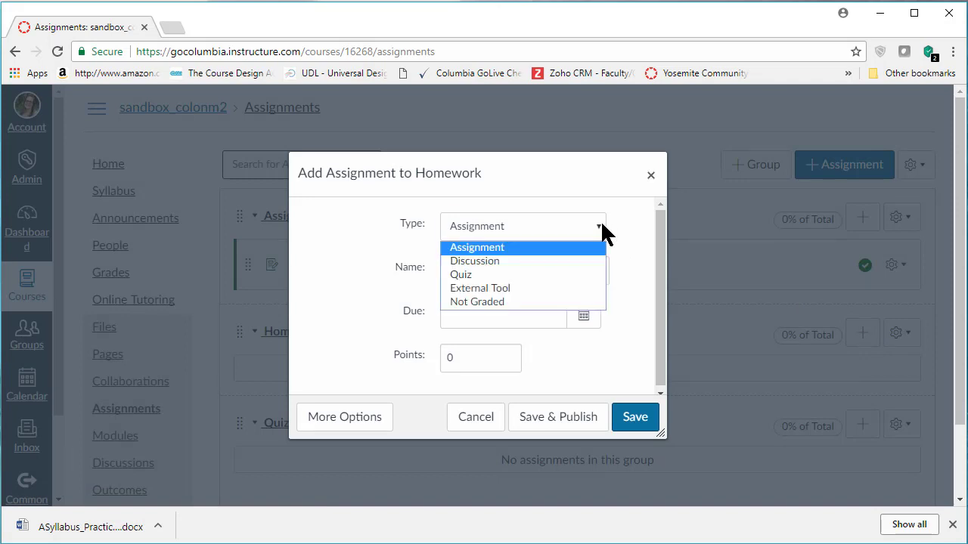
click(466, 275)
click(465, 275)
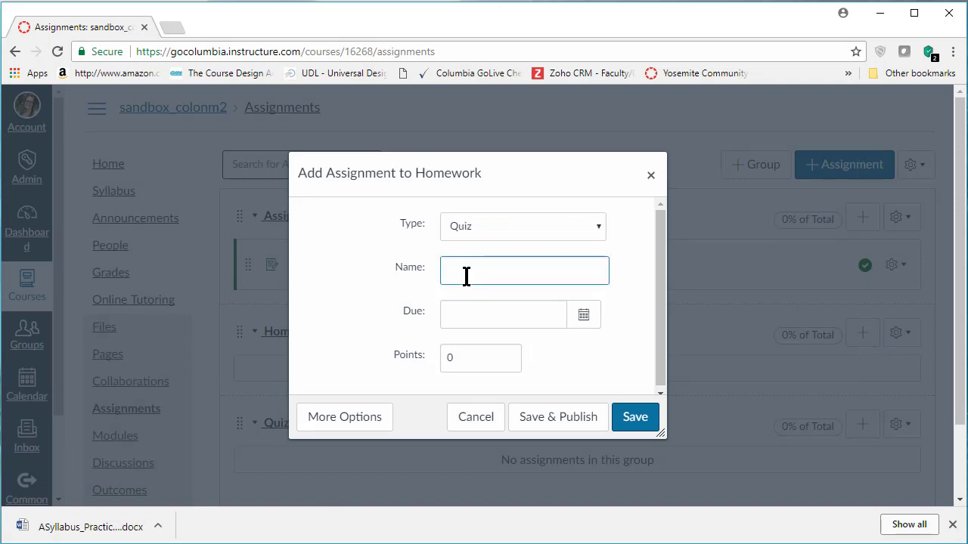
text(Quiz)
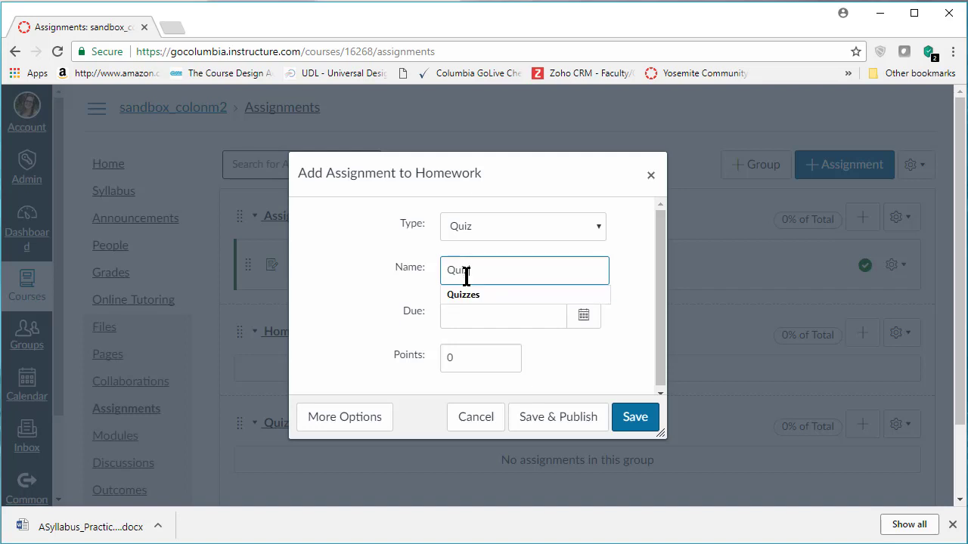
text( 1)
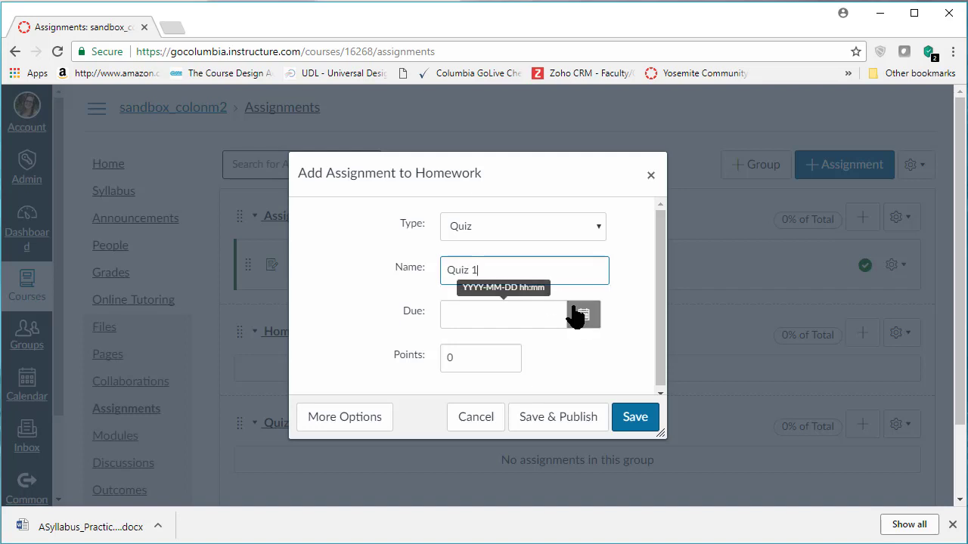
Set the quiz's due date to Jan 15, 2018 and its points to 100, and save and publish it
click(584, 318)
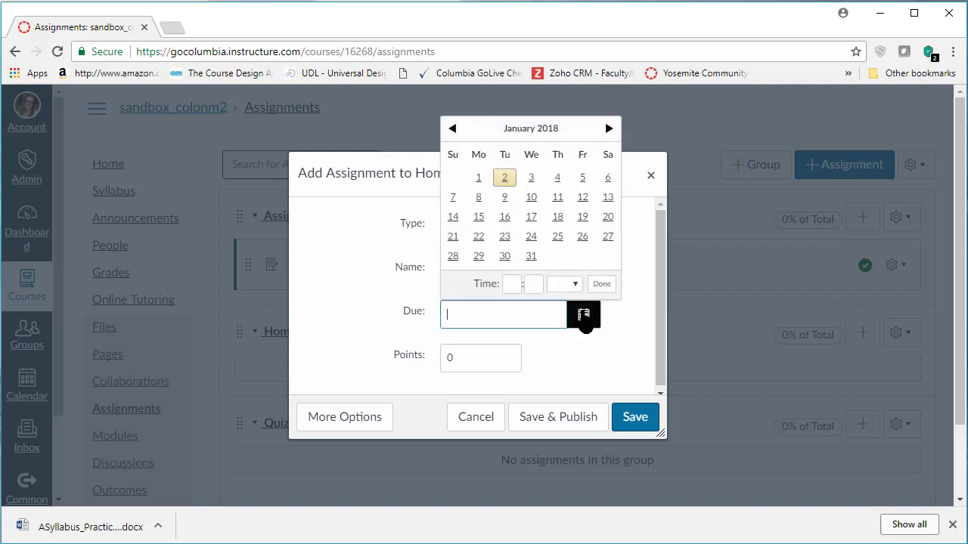
click(478, 218)
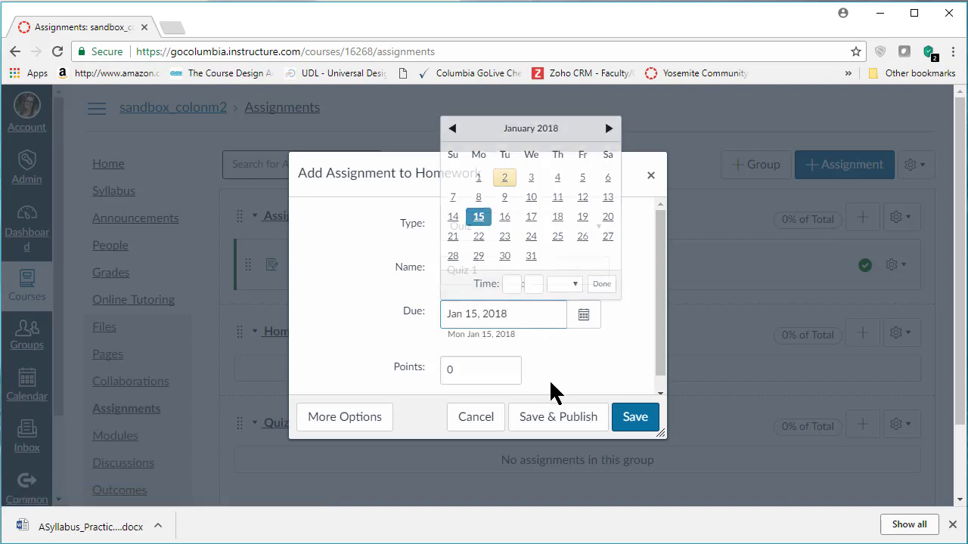
click(470, 369)
text(100)
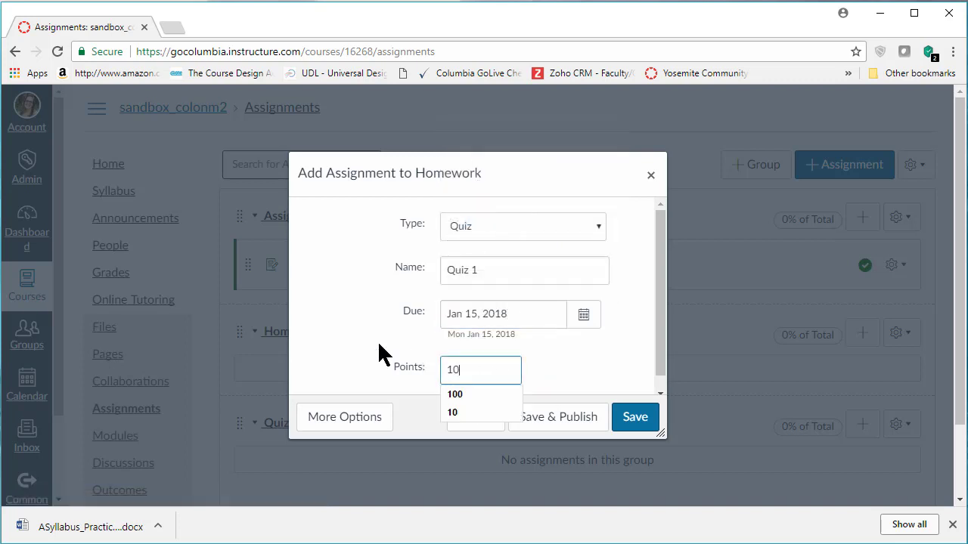
click(565, 422)
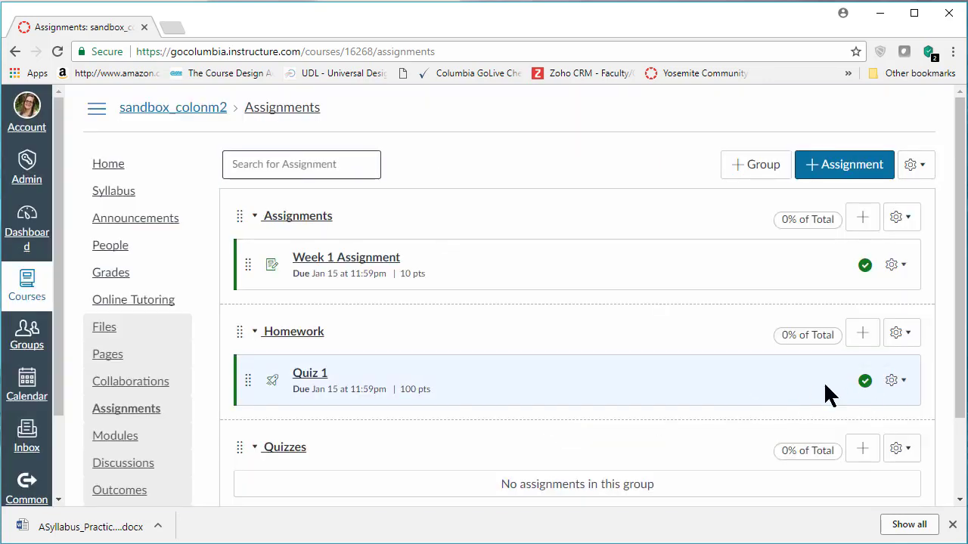
Move Quiz 1 from the Homework group into the Quizzes group
drag(961, 340, 964, 404)
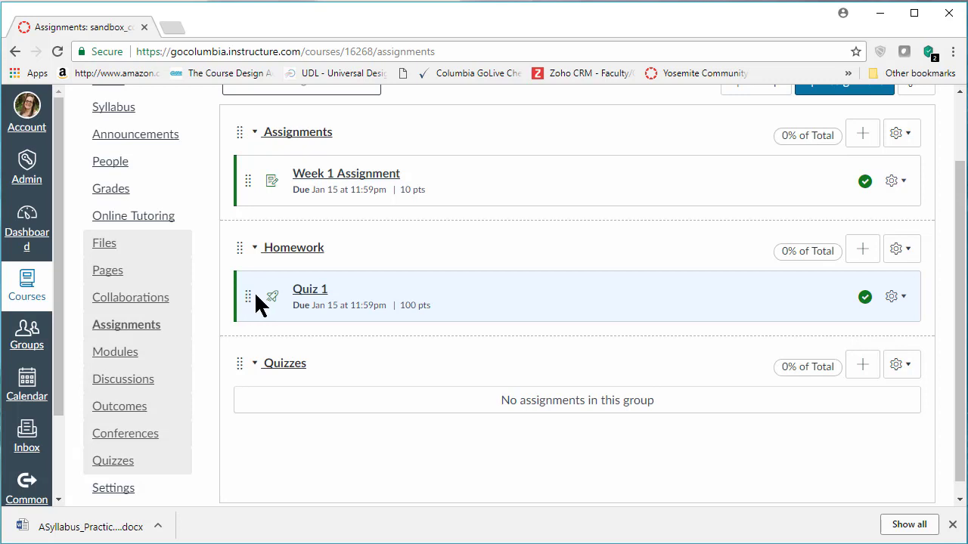
drag(248, 302, 249, 391)
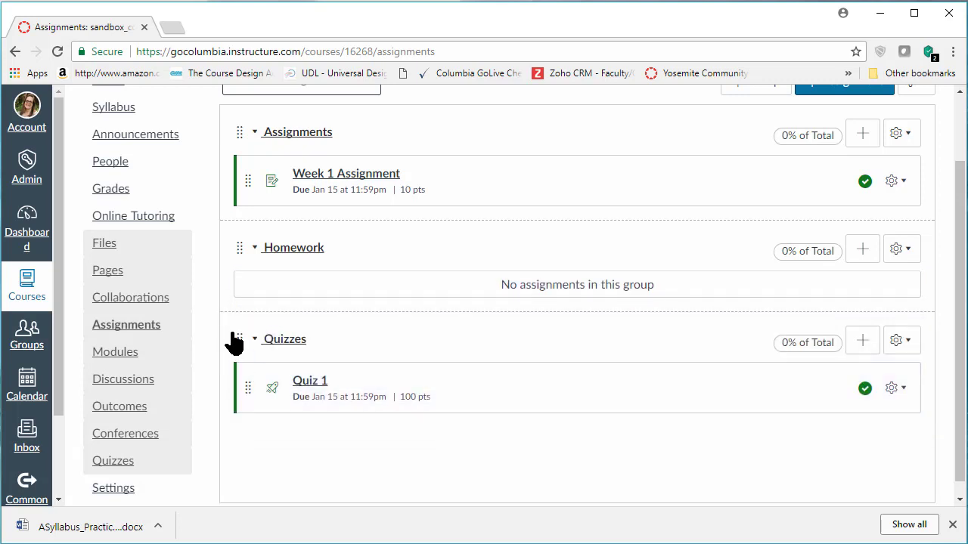
Reorder the assignment groups so that Quizzes comes first, followed by Homework and Assignments
drag(239, 342, 241, 236)
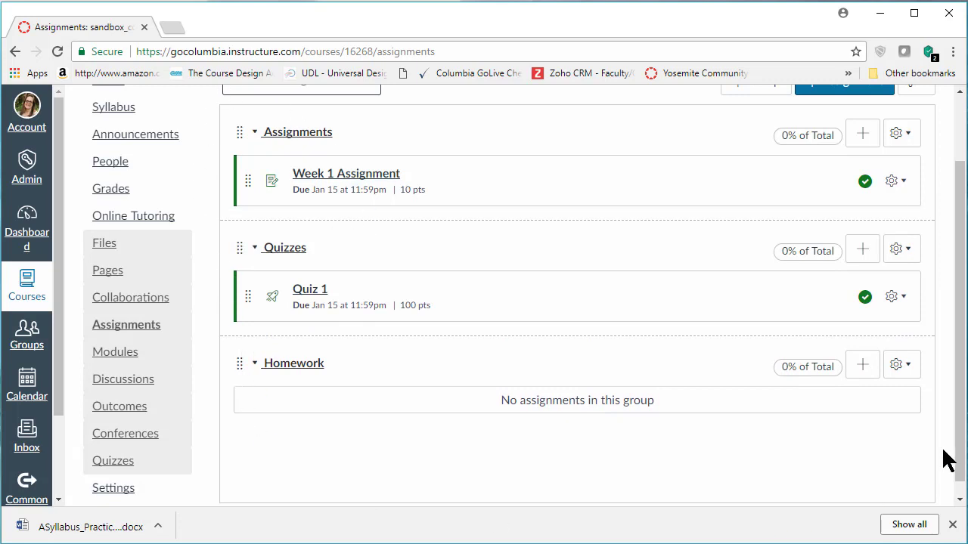
drag(960, 412, 961, 382)
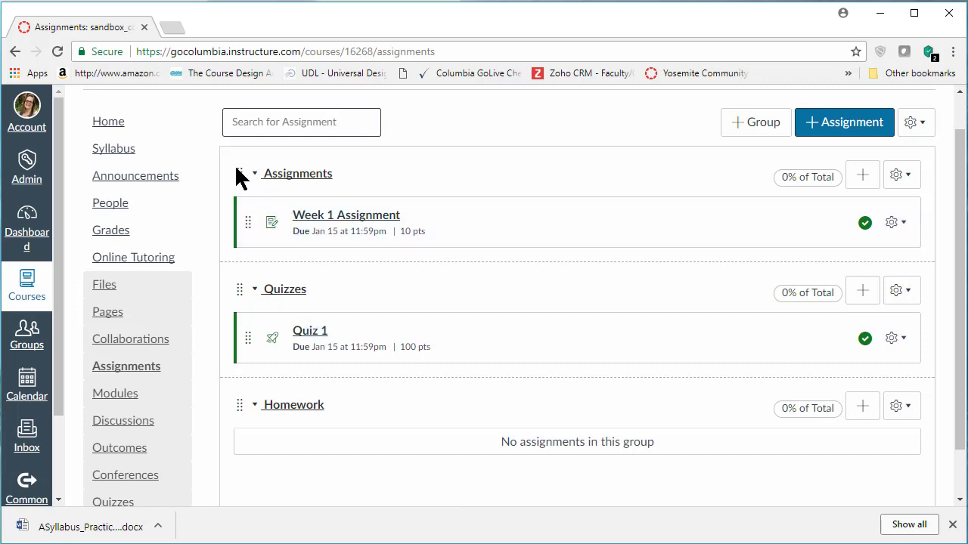
drag(237, 179, 239, 388)
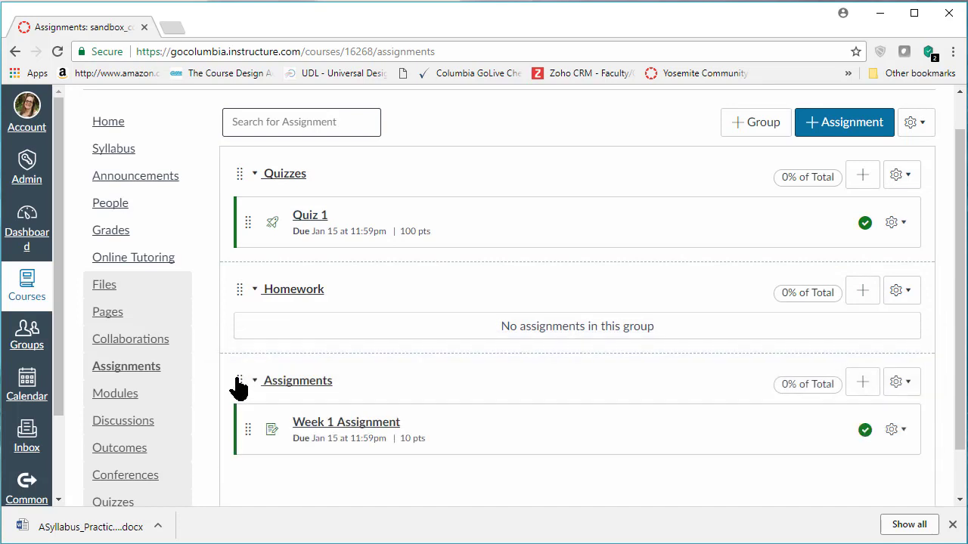
Start a new item of type Assignment in the Homework group and name it "Homework 1"
click(863, 292)
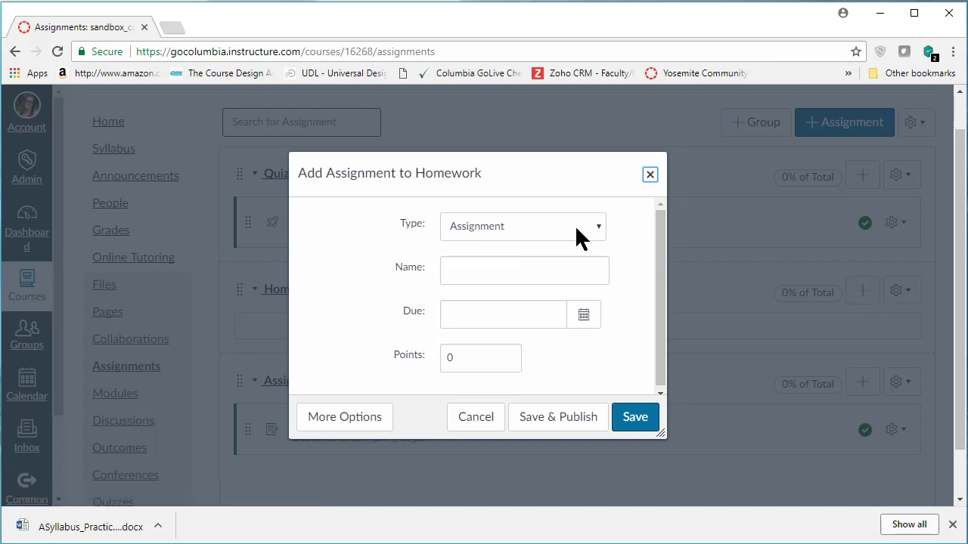
click(601, 226)
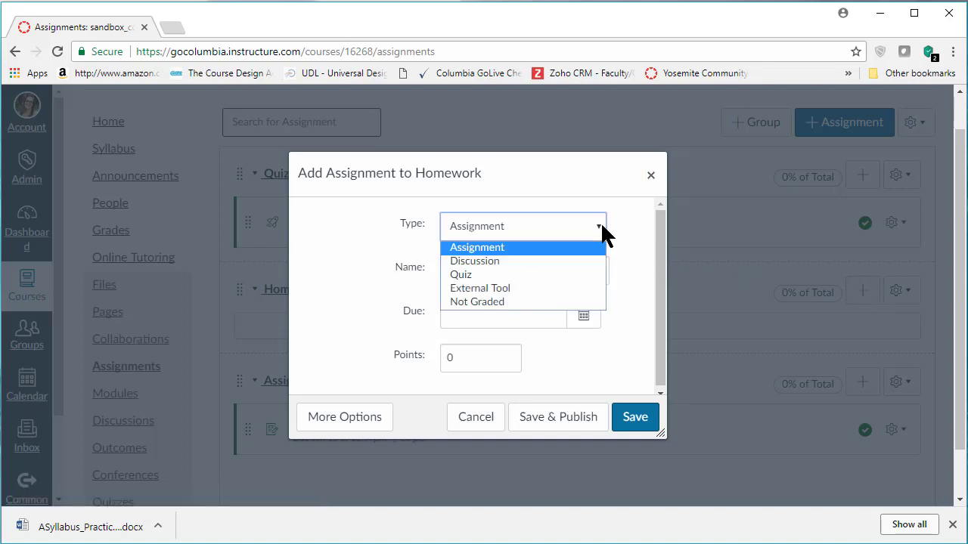
click(601, 227)
click(487, 268)
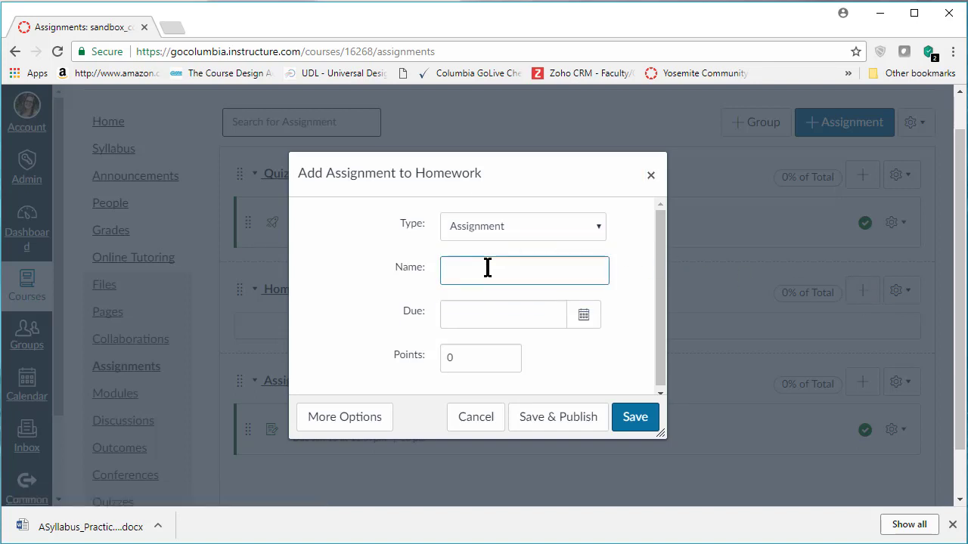
text(Homework 1)
Set the Homework 1 due date to Jan 15, 2018 and its points to 10, and save and publish it
click(592, 320)
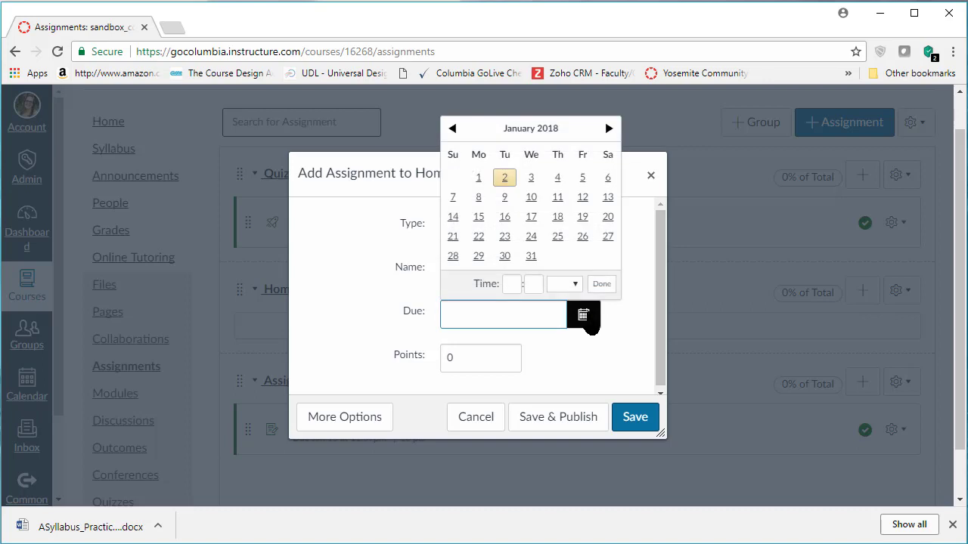
click(479, 218)
click(468, 378)
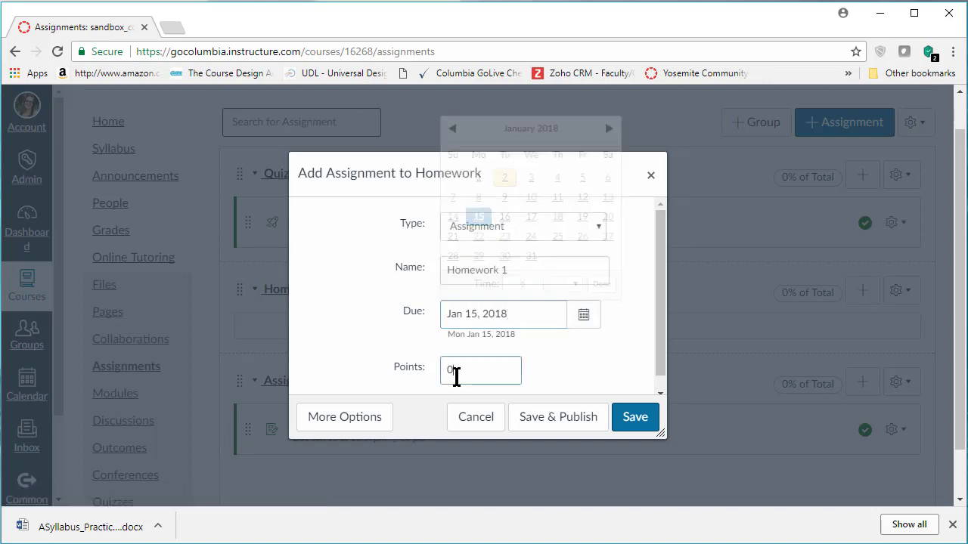
text(10)
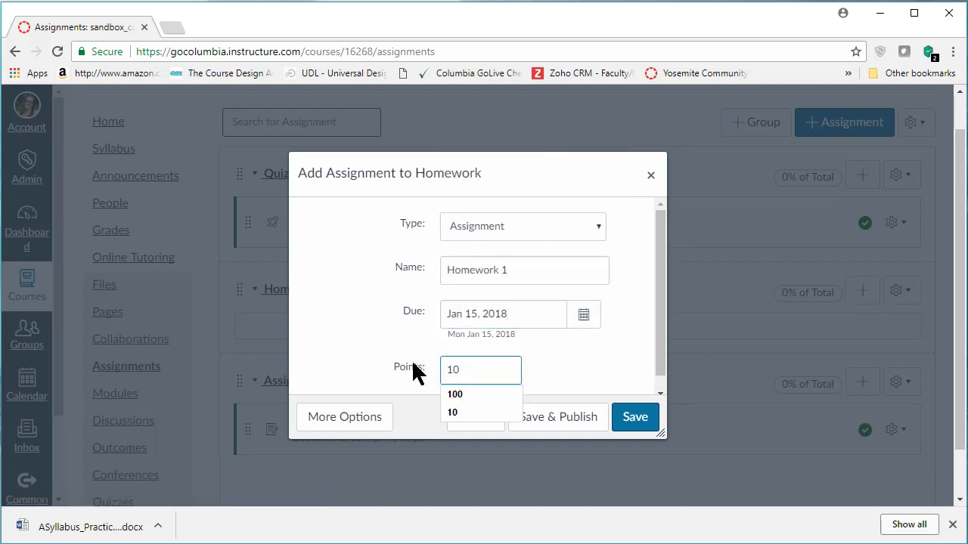
click(562, 422)
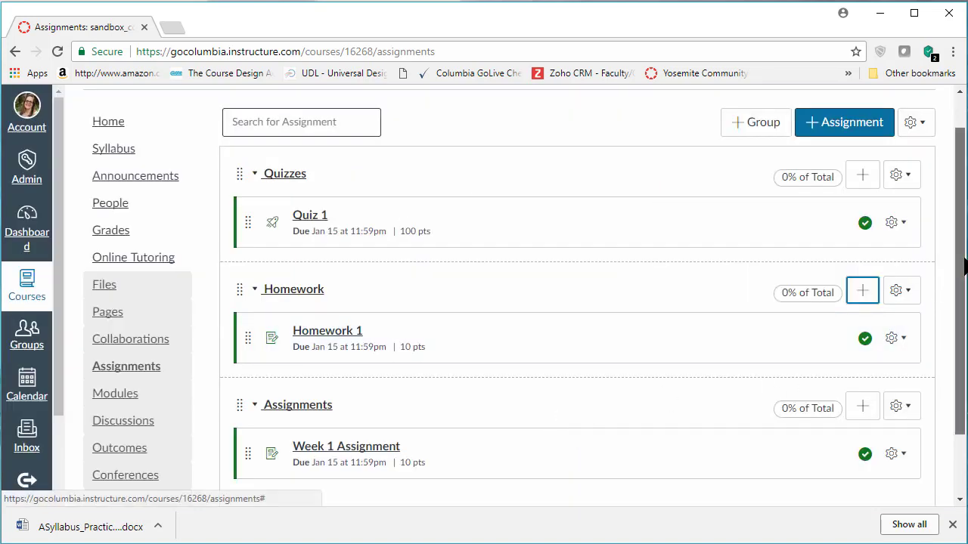
Look over the grouped assignments list, and open the course's Grades page to examine the gradebook's settings options
drag(964, 265, 965, 286)
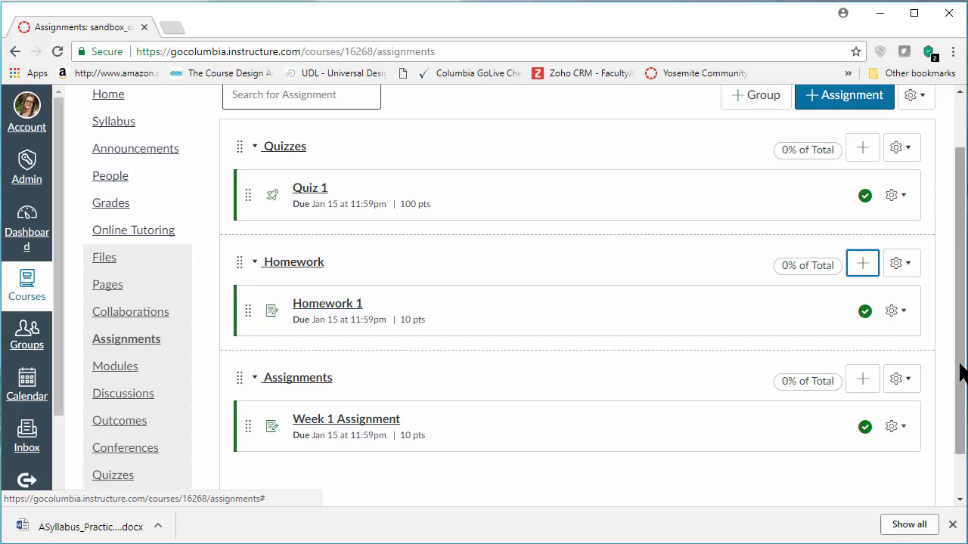
drag(960, 368, 964, 352)
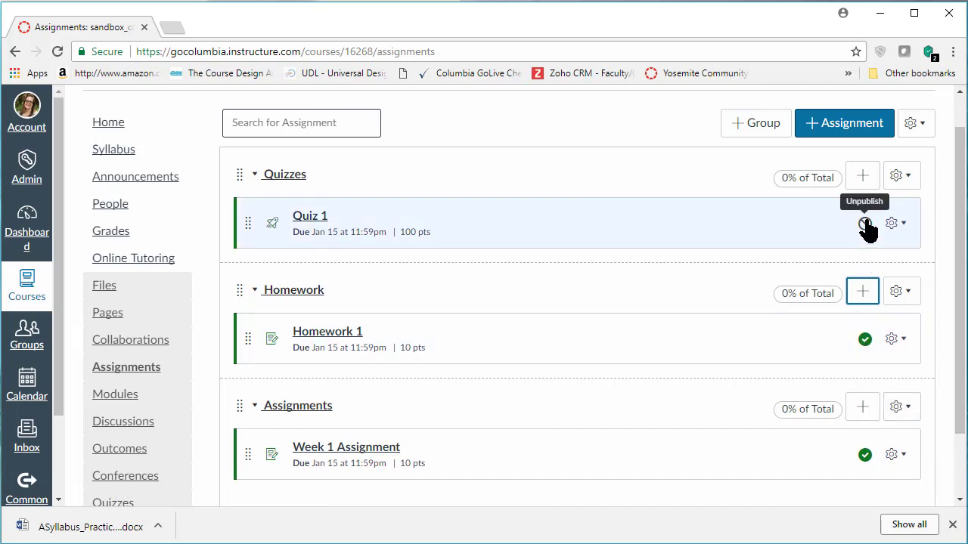
click(117, 237)
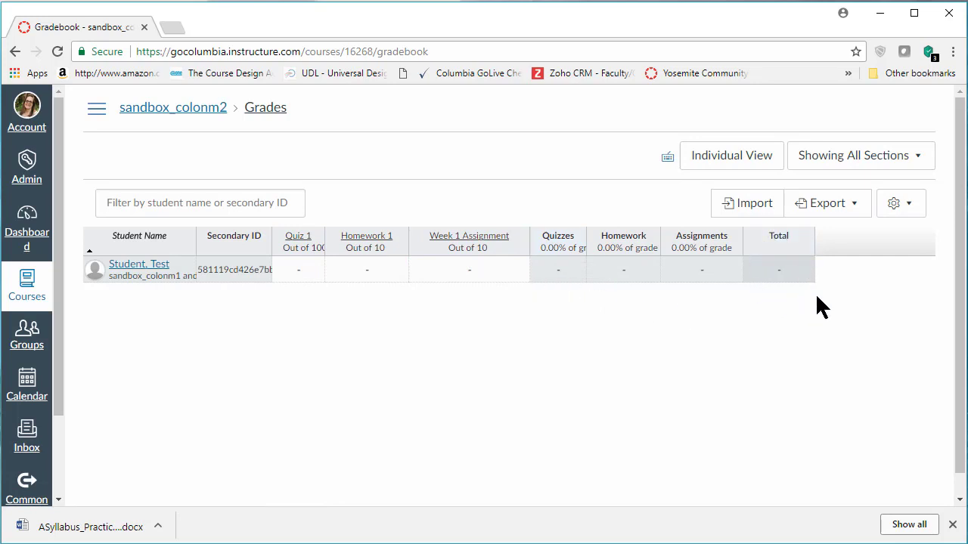
click(917, 212)
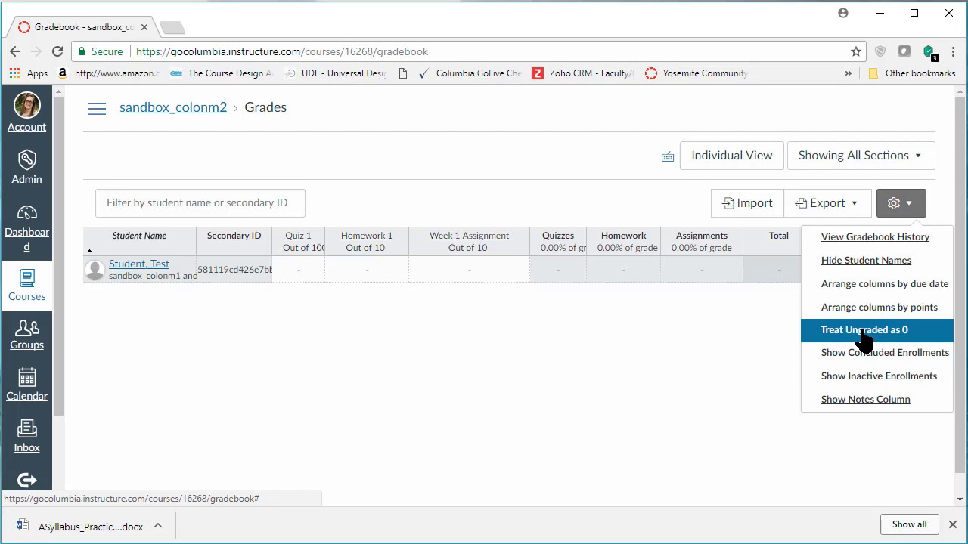
click(680, 348)
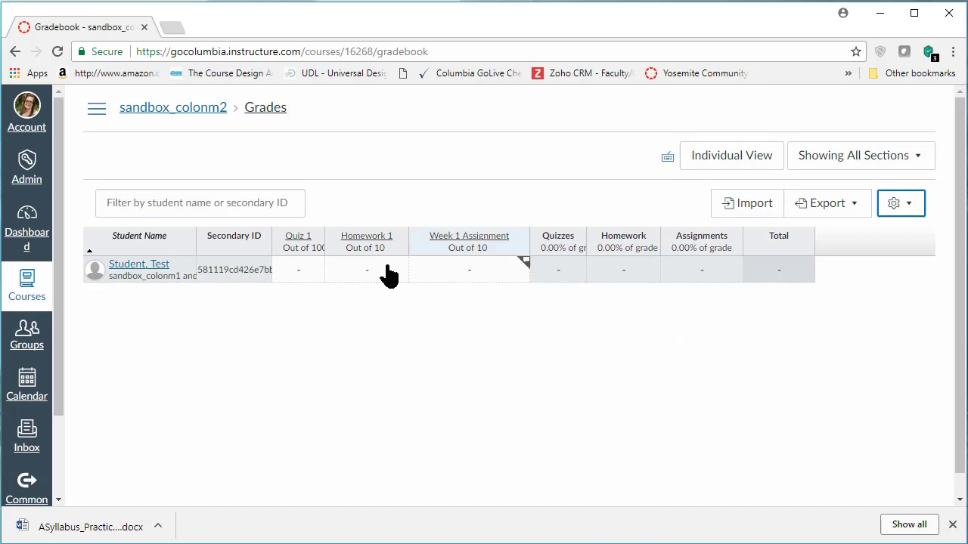
click(820, 205)
Enter the test student's scores in the gradebook: 100 for Quiz 1, 0 for Homework 1 and 10 for Week 1 Assignment
click(296, 272)
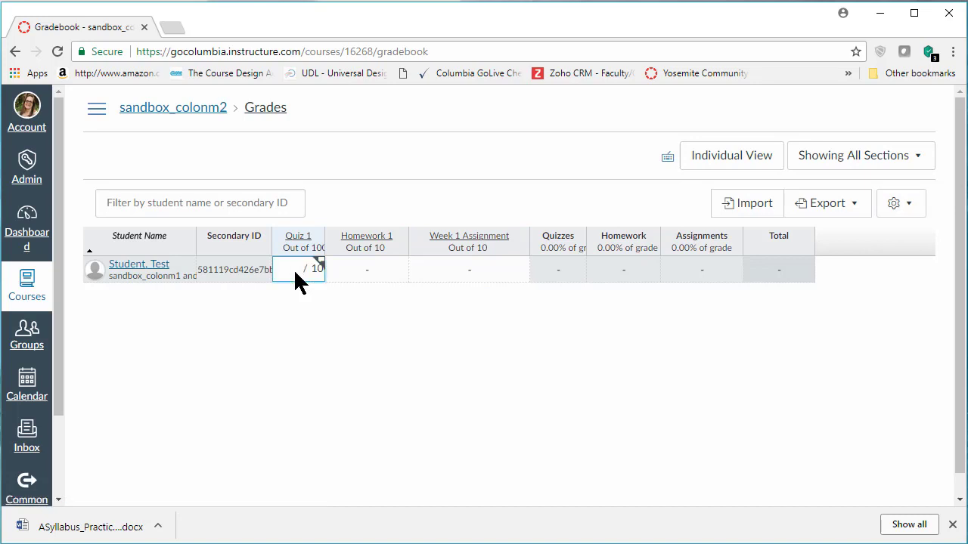
text(100)
click(360, 329)
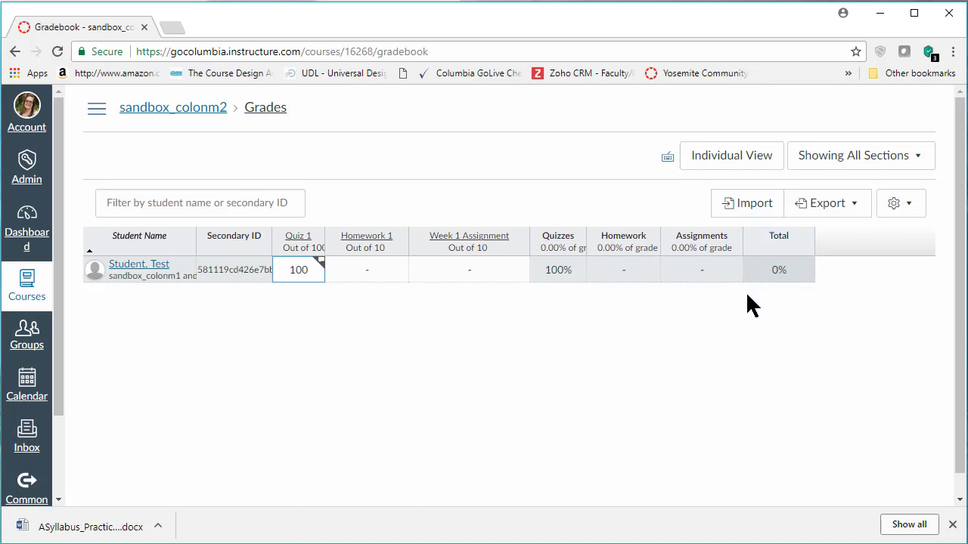
click(359, 269)
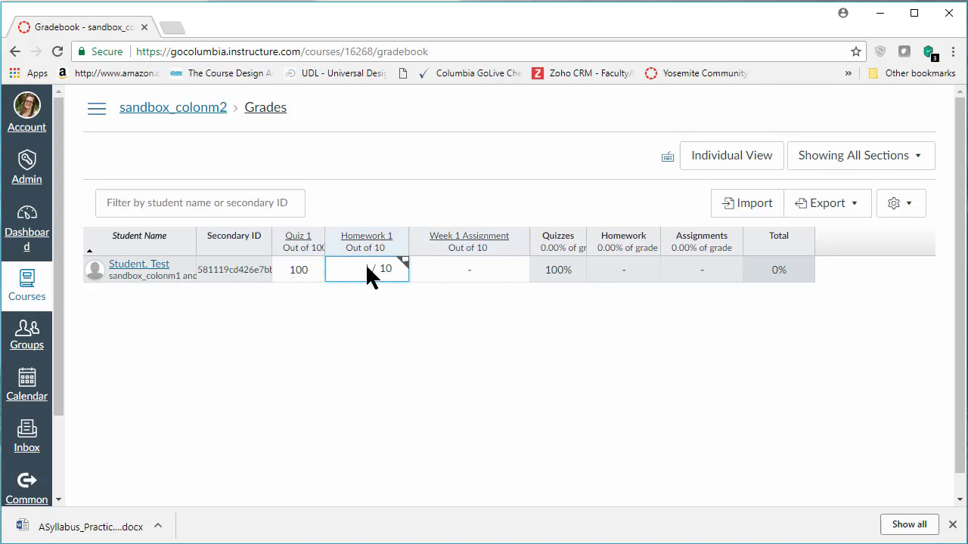
text(0)
click(460, 281)
text(0)
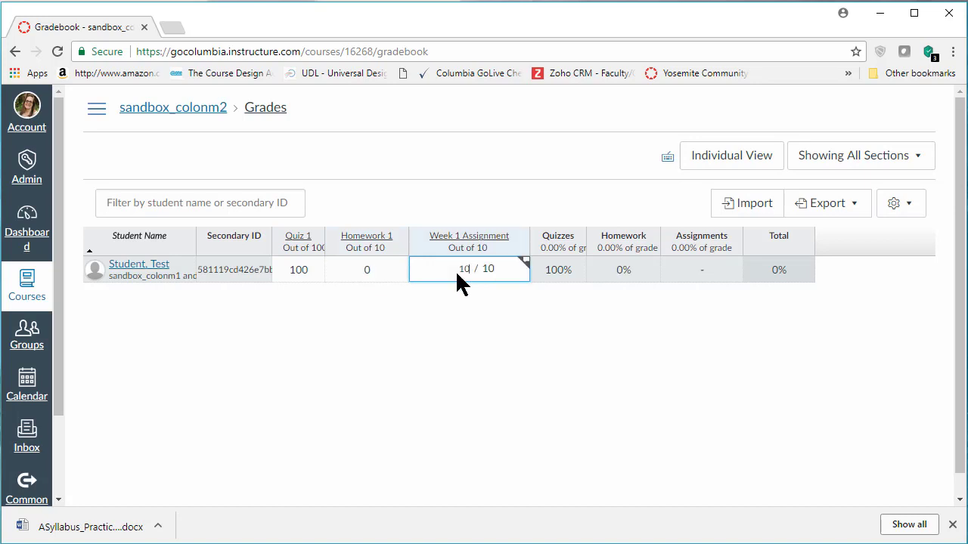
key(Return)
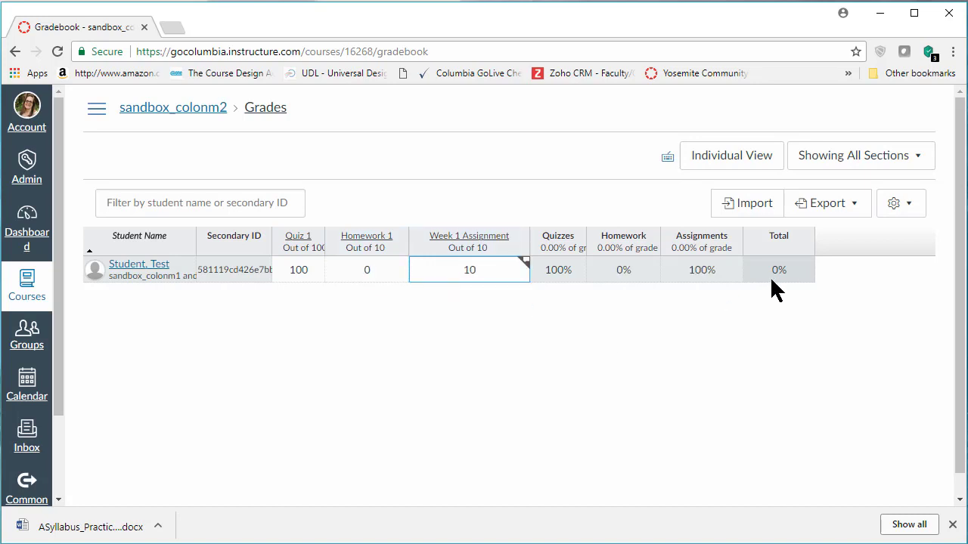
Reload the gradebook and move the Total column to the front
click(57, 50)
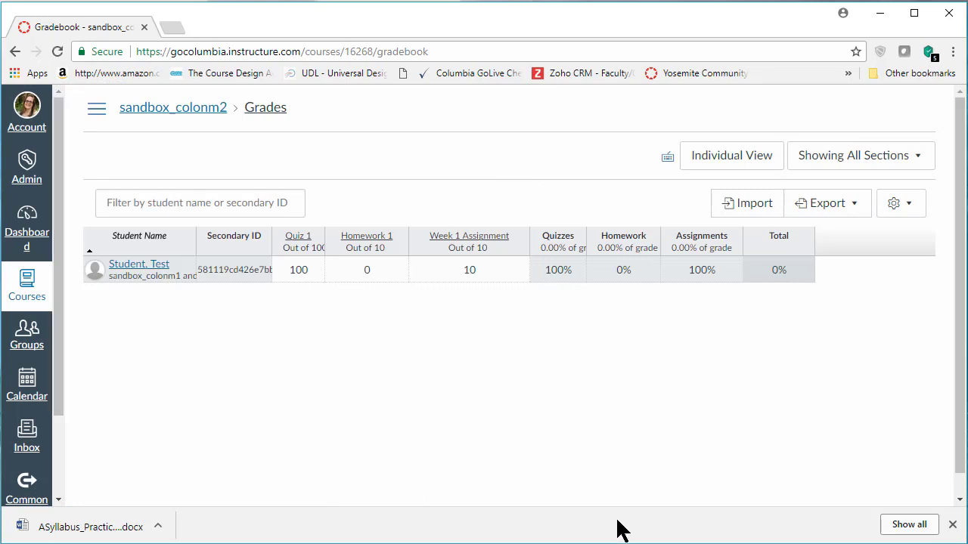
mouse_move(562, 265)
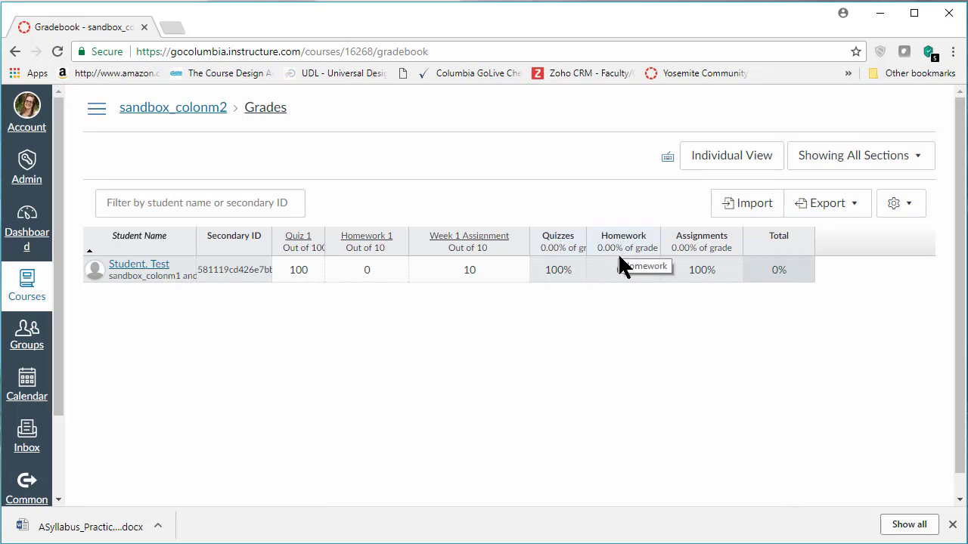
mouse_move(624, 285)
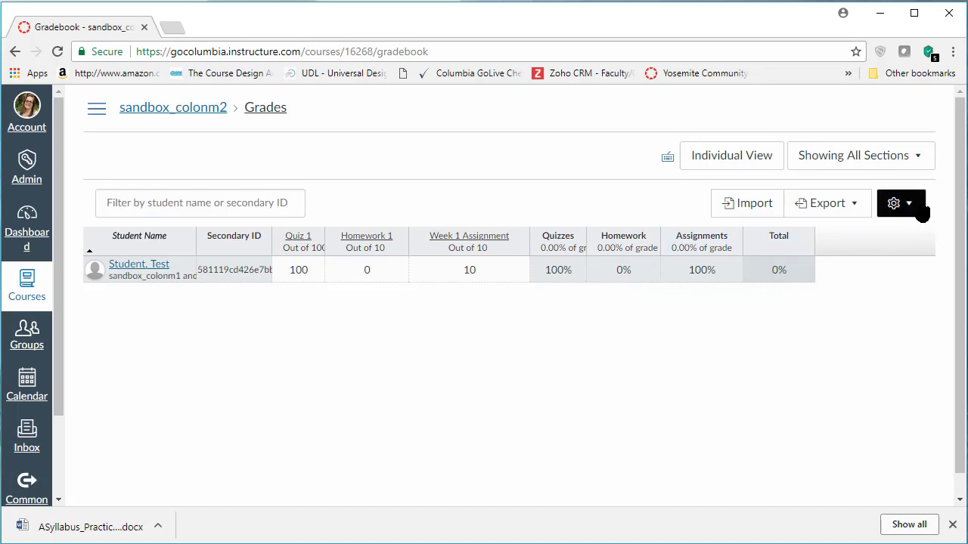
click(806, 248)
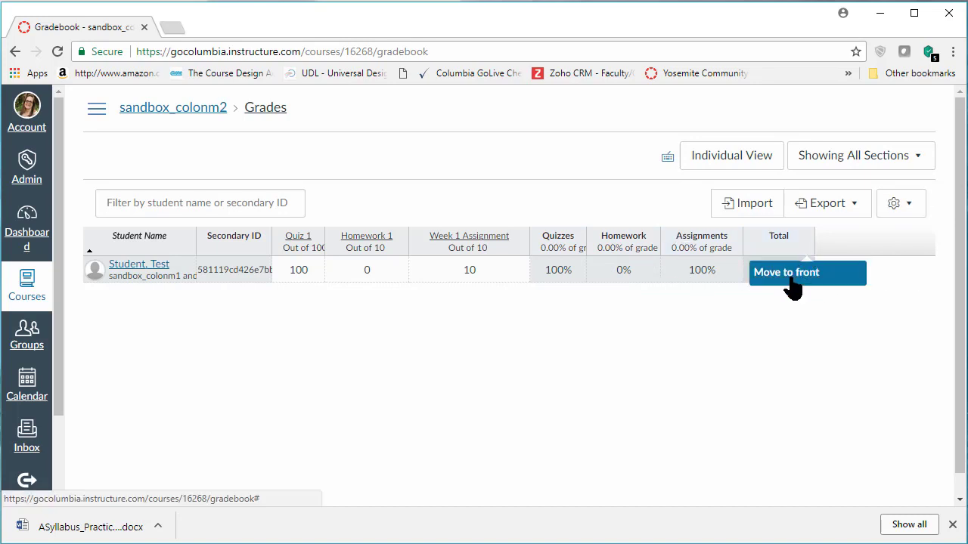
click(789, 274)
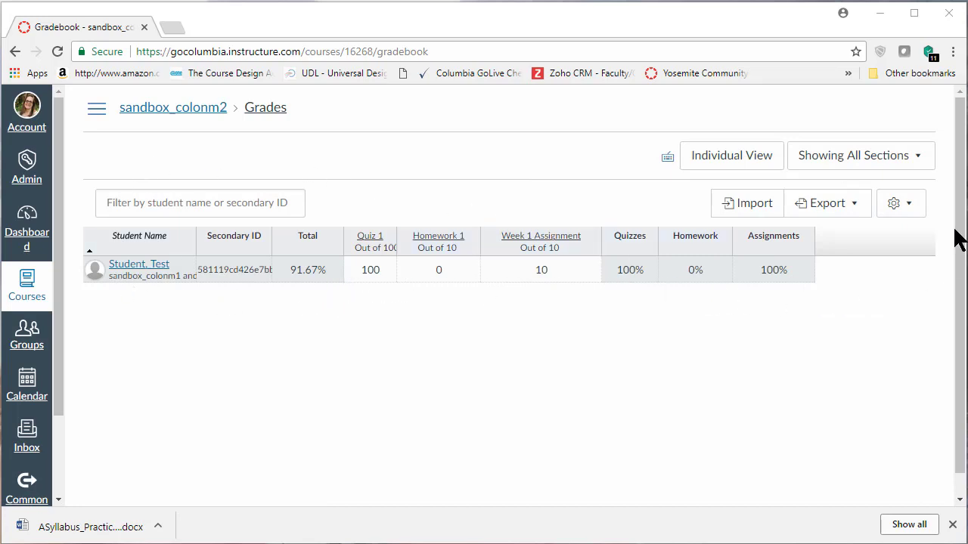
click(915, 215)
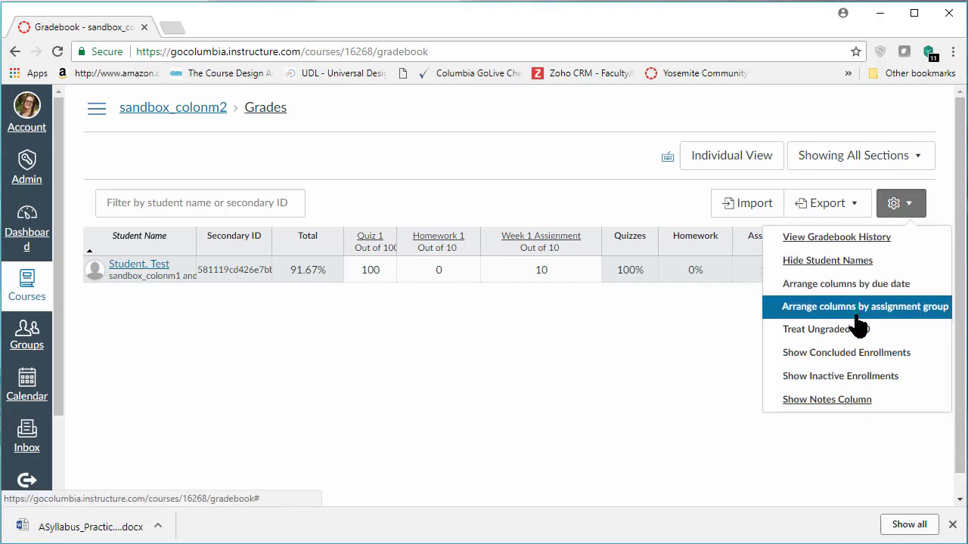
click(856, 456)
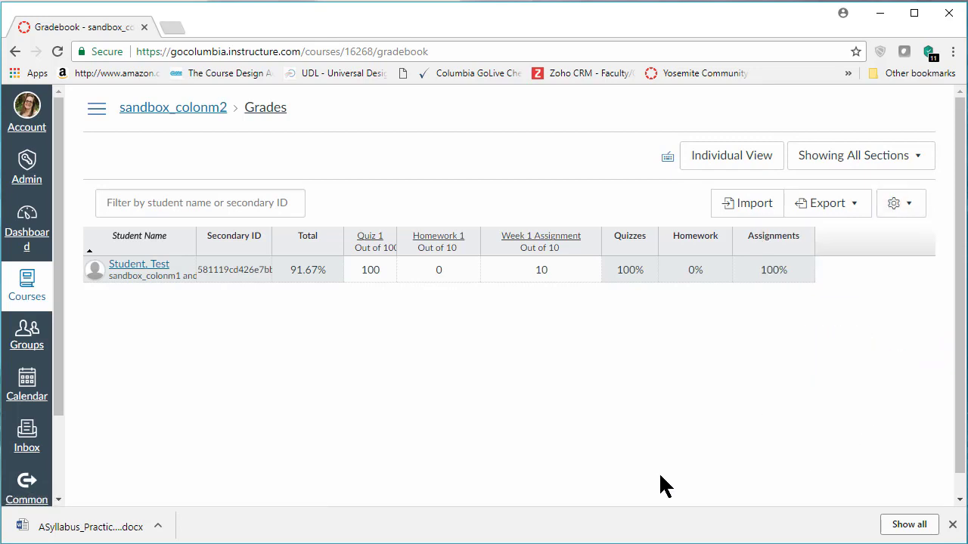
On the Assignments page, switch weighting of the final grade by assignment groups on and off again, and save the setting
click(97, 115)
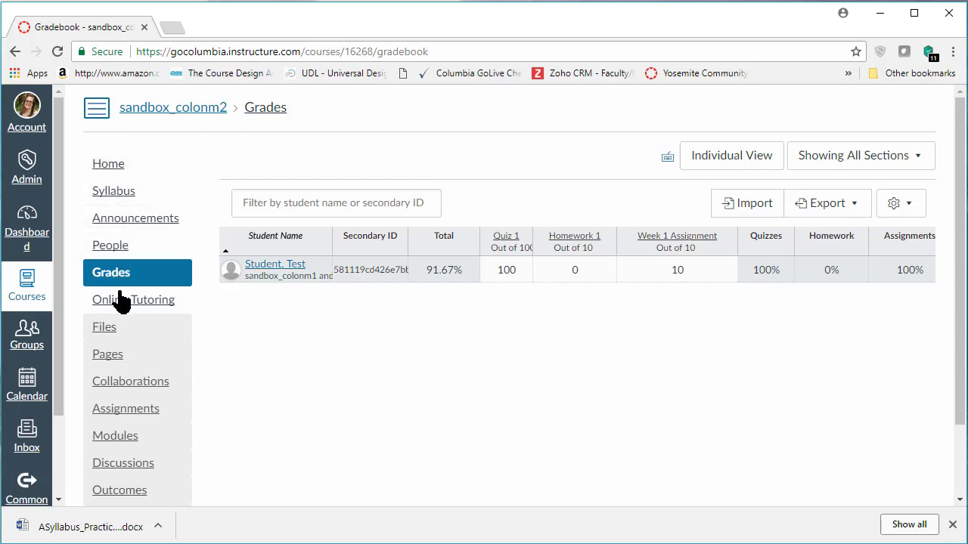
click(120, 409)
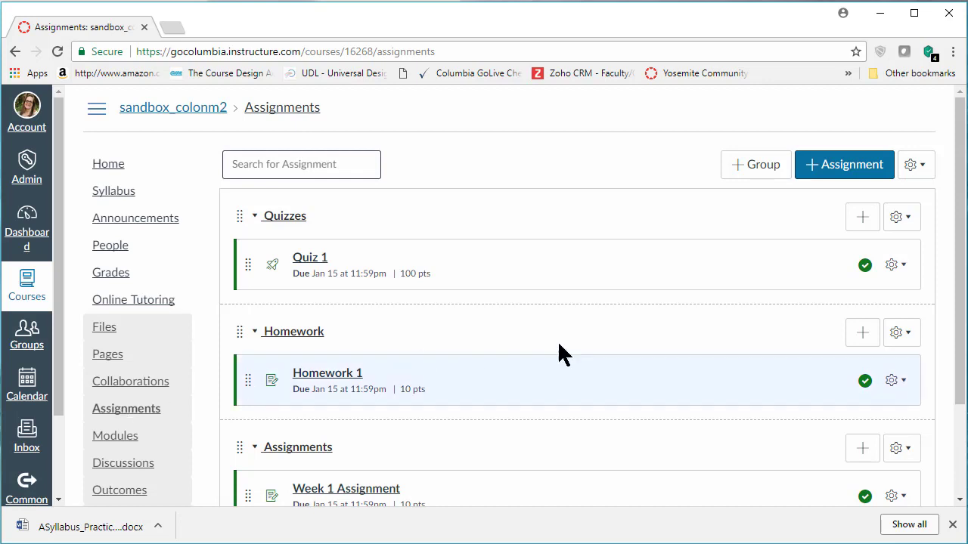
mouse_move(961, 156)
mouse_down()
mouse_move(961, 214)
mouse_move(955, 162)
mouse_up()
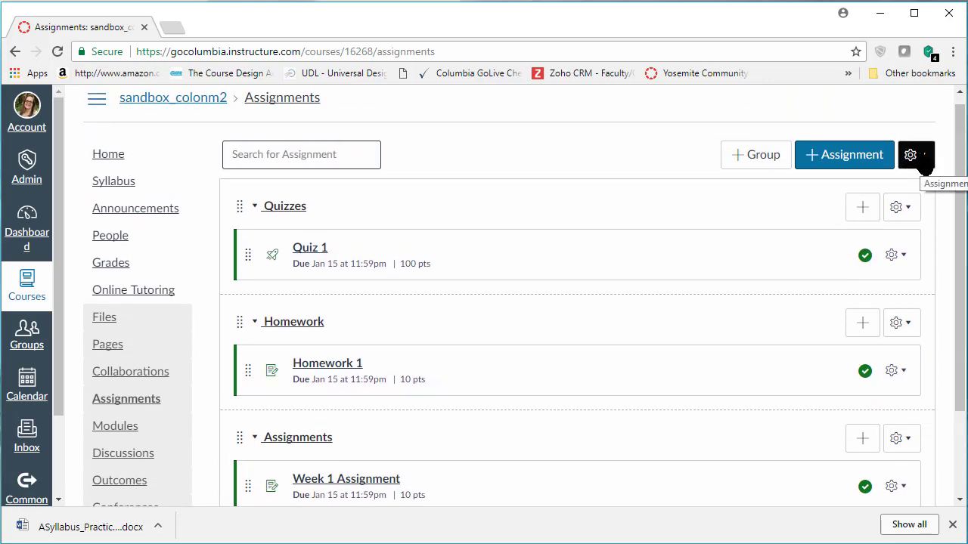
click(923, 157)
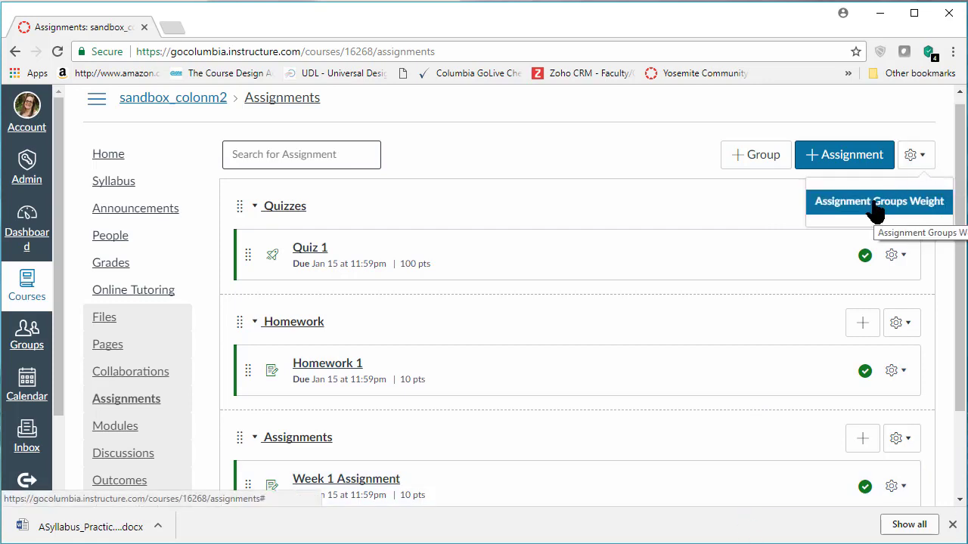
click(875, 213)
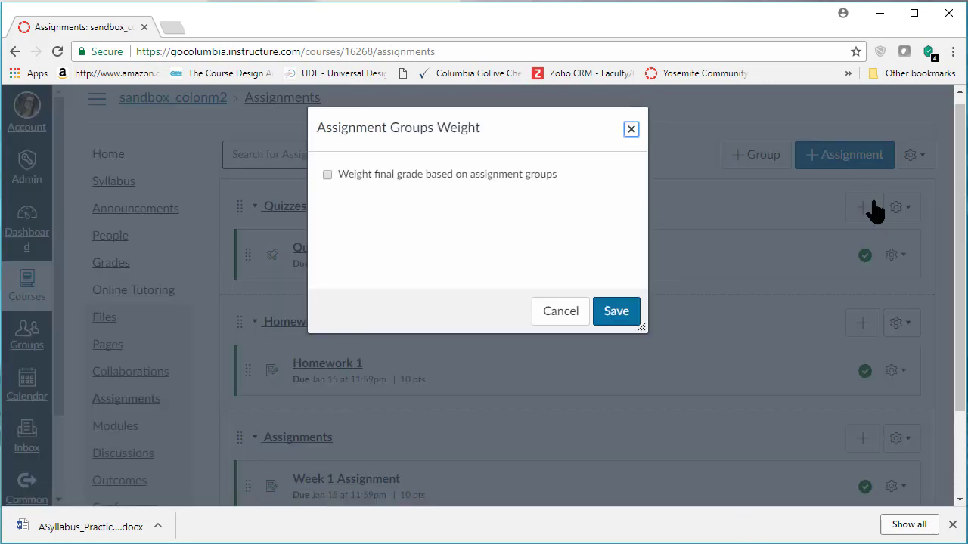
click(328, 175)
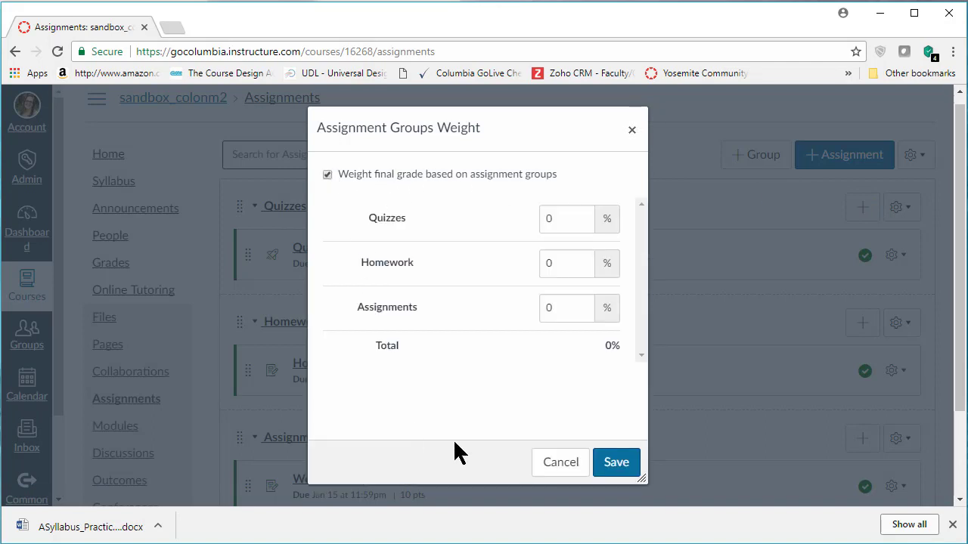
click(328, 175)
click(624, 312)
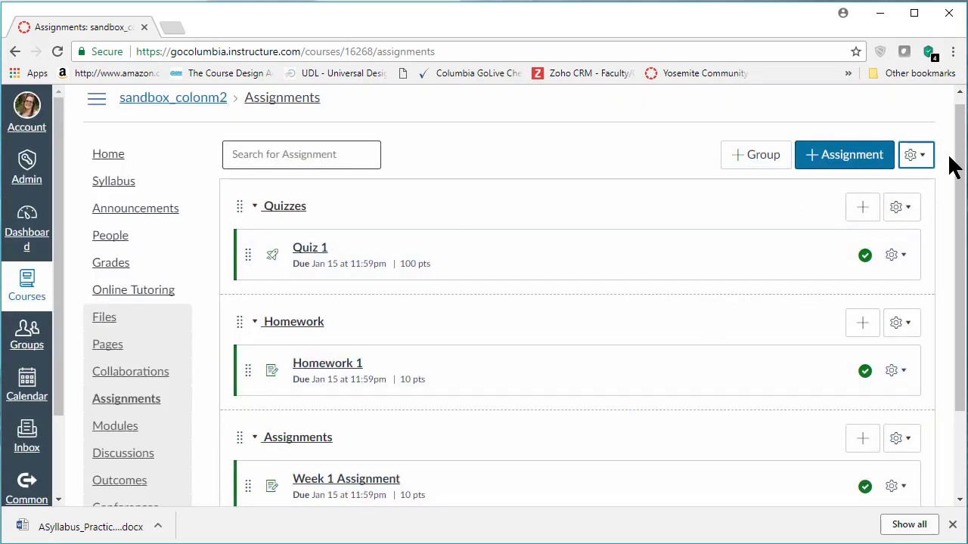
Return to the gradebook and set the test student's Homework 1 score to 10
mouse_move(959, 167)
mouse_down()
mouse_move(959, 249)
mouse_move(959, 170)
mouse_up()
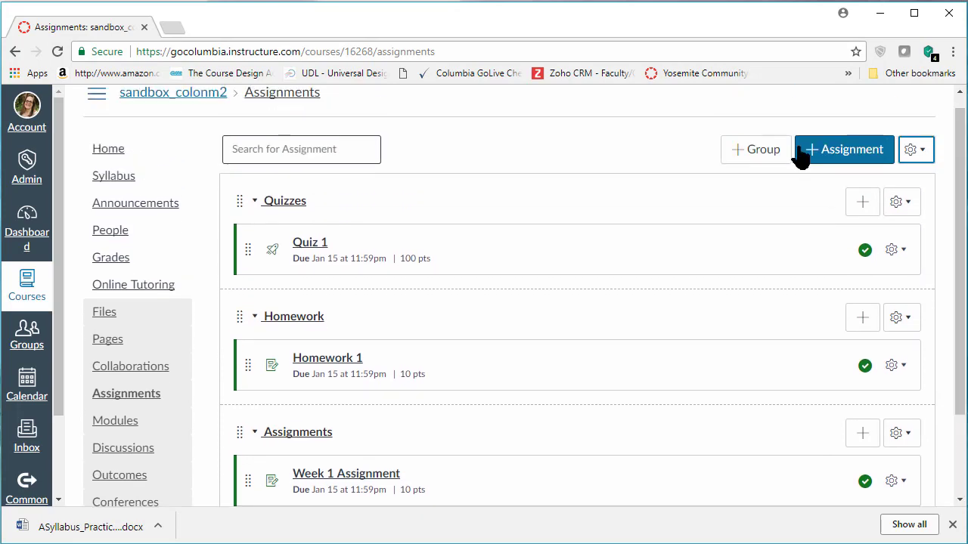
click(104, 260)
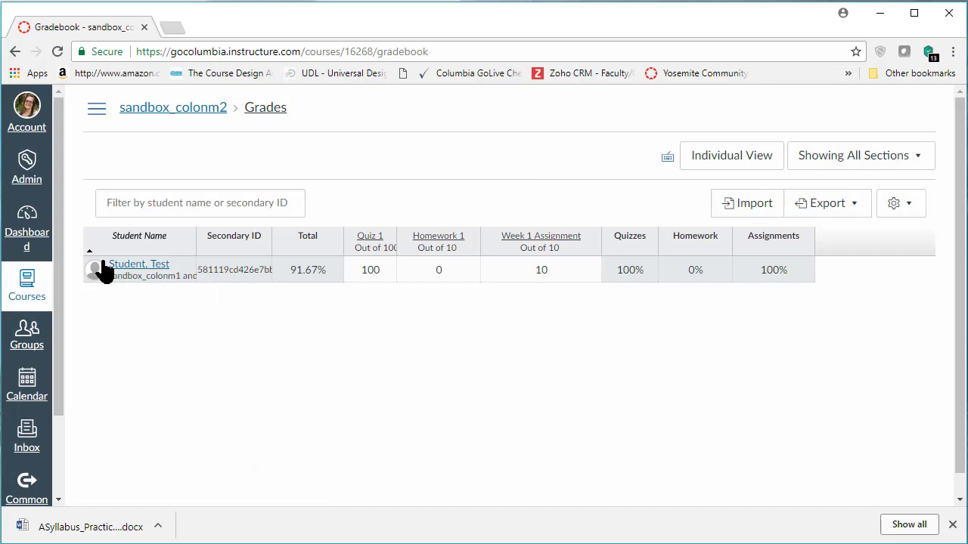
click(443, 272)
text(10)
key(Return)
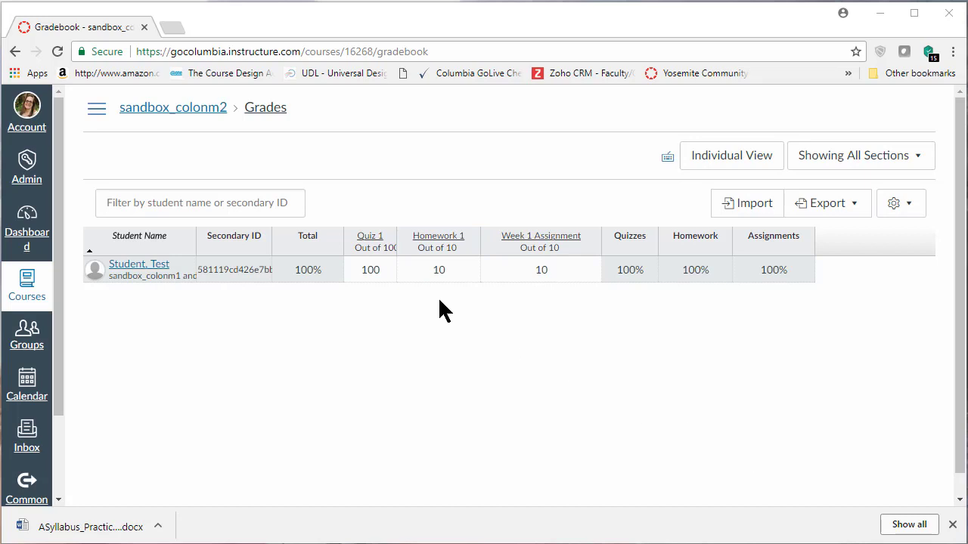
Switch the gradebook's Total column to points, confirm the change and reload the gradebook
click(335, 248)
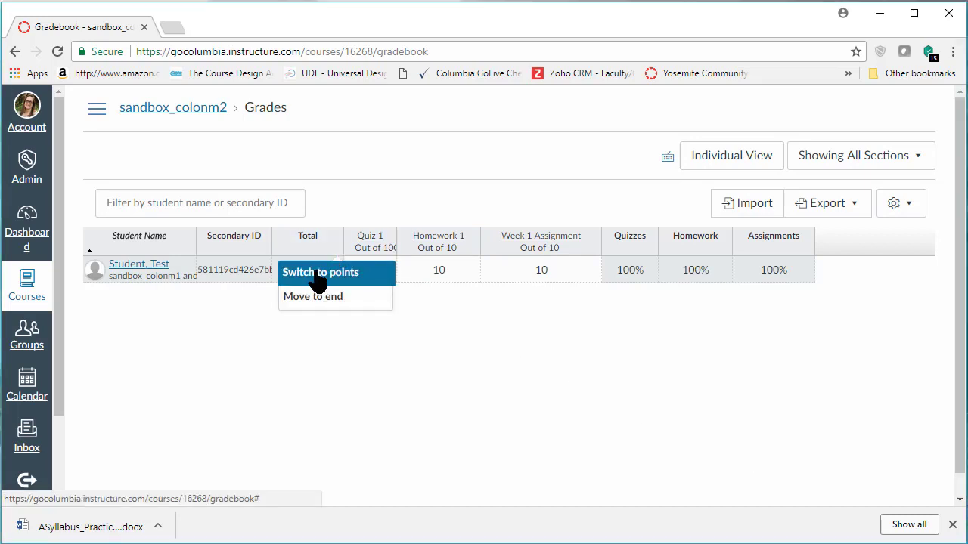
click(320, 276)
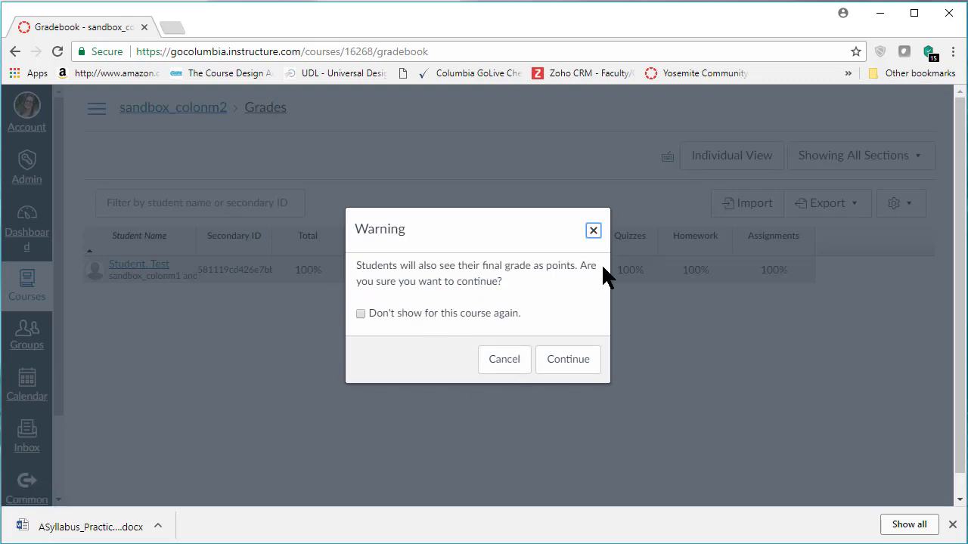
click(577, 361)
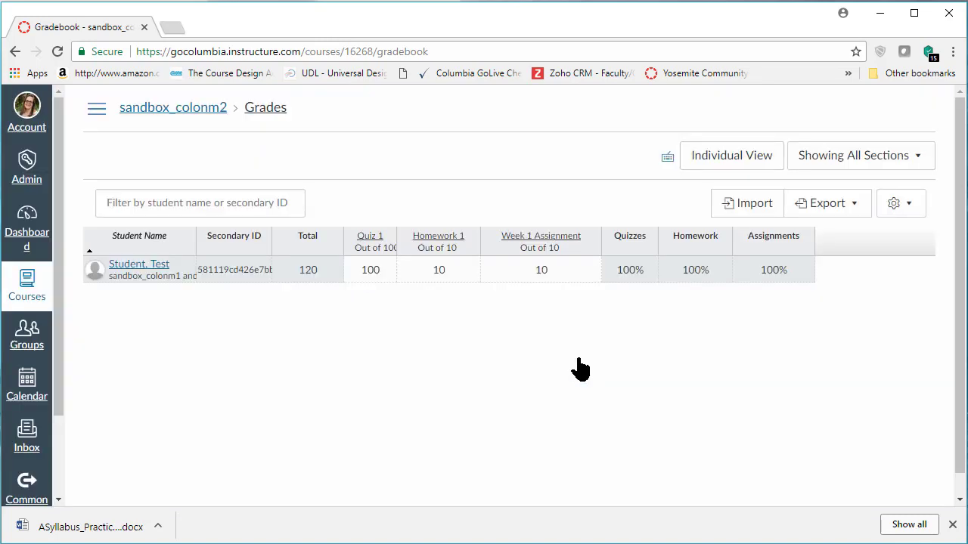
click(57, 52)
mouse_move(302, 275)
Show the course navigation and open the Assignments page to look over the assignment groups
click(95, 109)
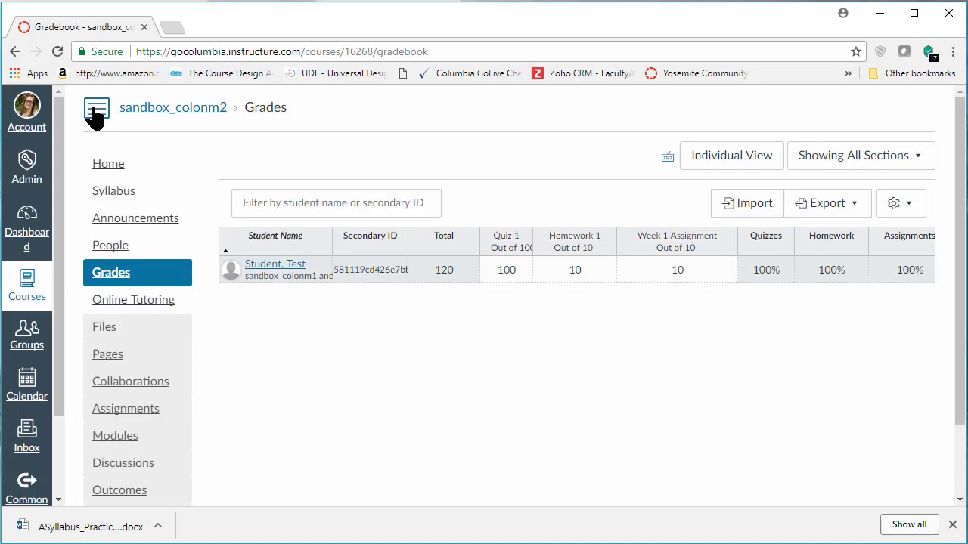
click(121, 418)
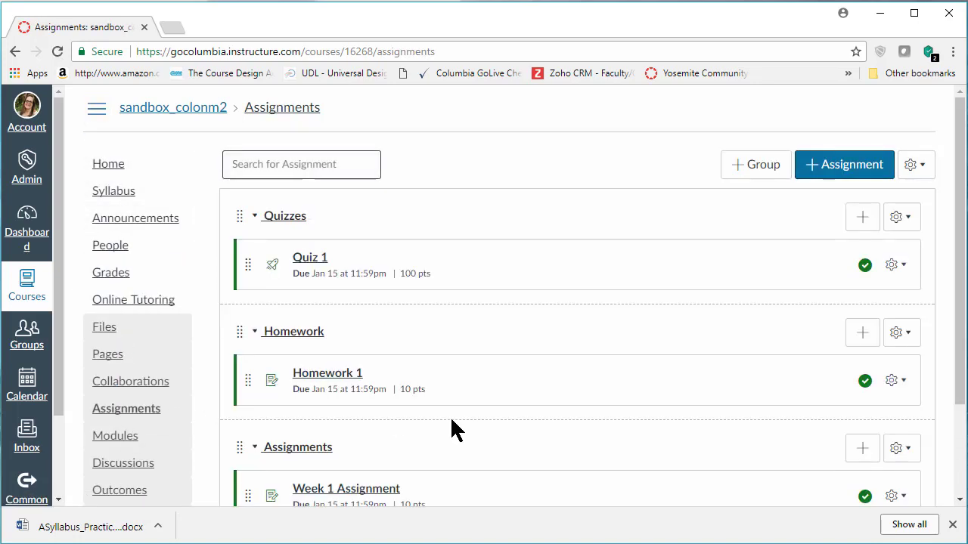
drag(961, 194, 963, 229)
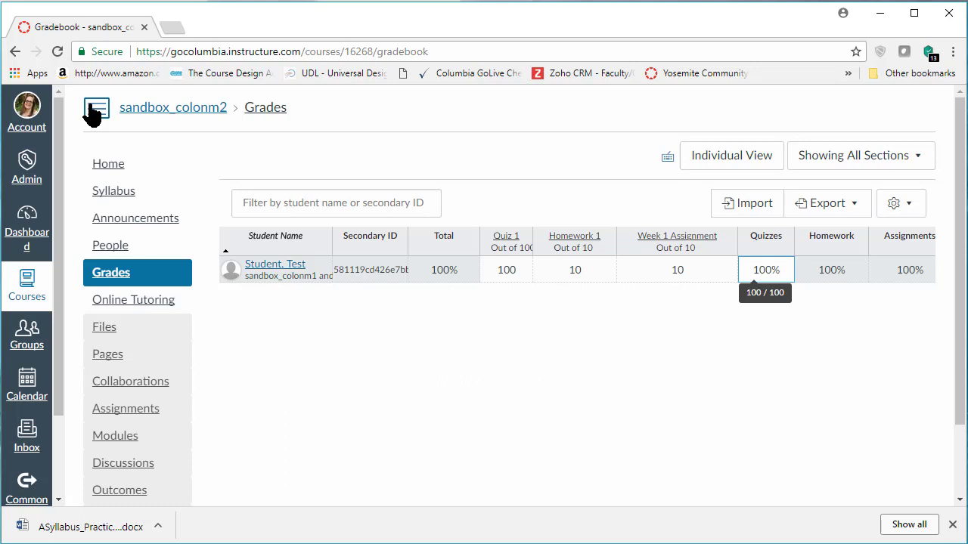
Look through the course roster on the People page and view the profile of the first person listed
click(102, 195)
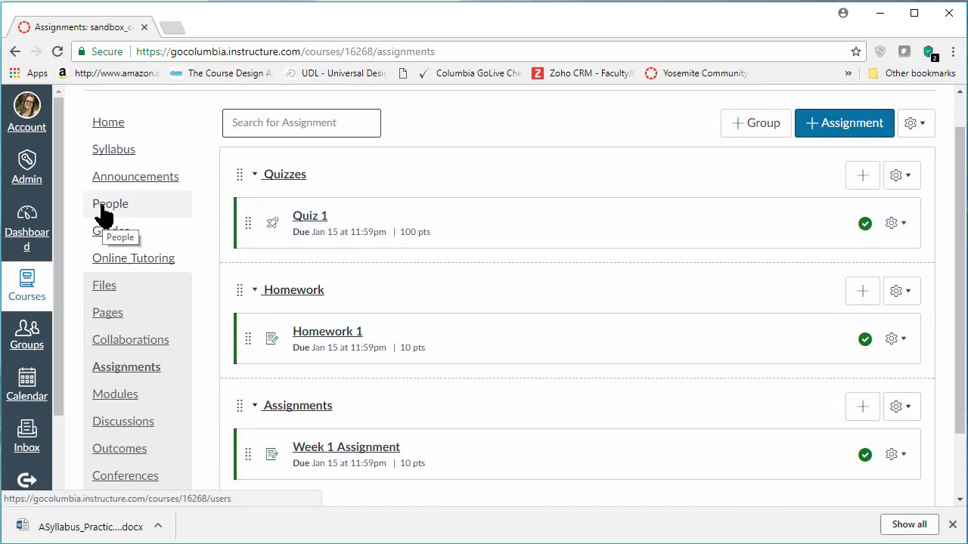
click(103, 211)
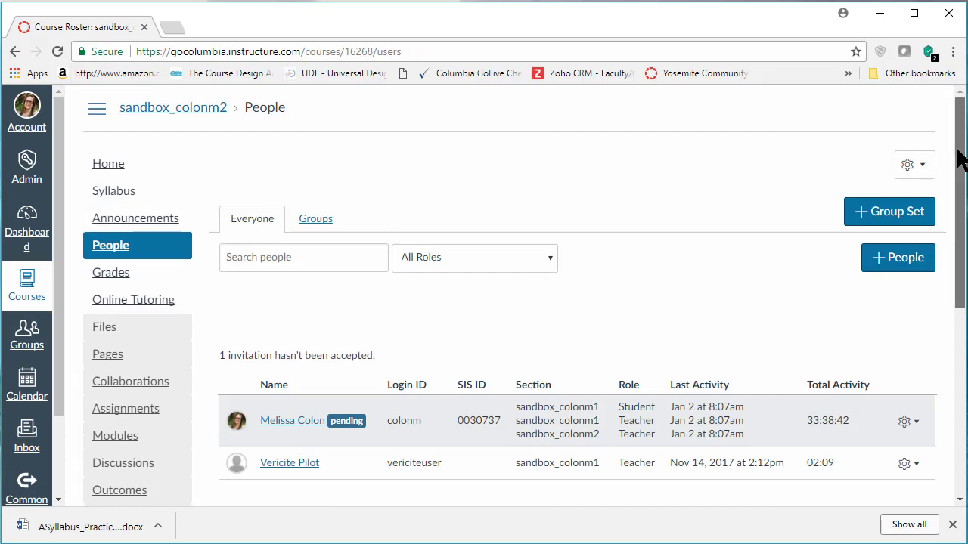
drag(957, 151, 963, 227)
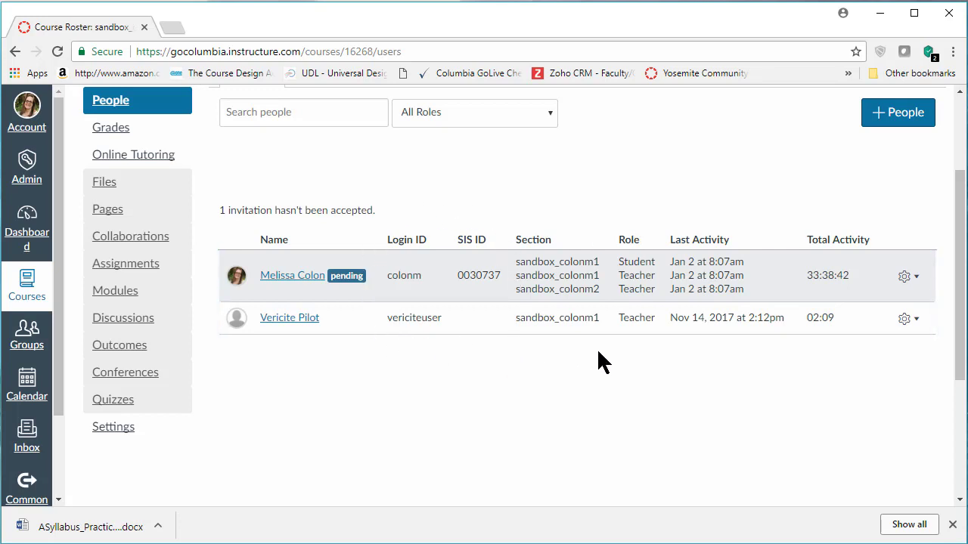
click(235, 280)
click(234, 279)
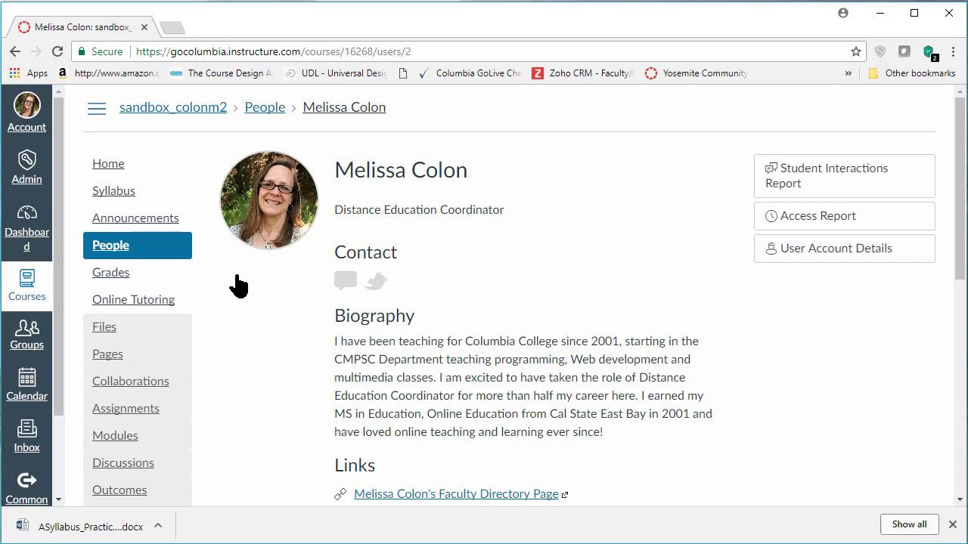
Leave the profile and create a new course page titled "Welcome to Class" from the Pages list
click(118, 167)
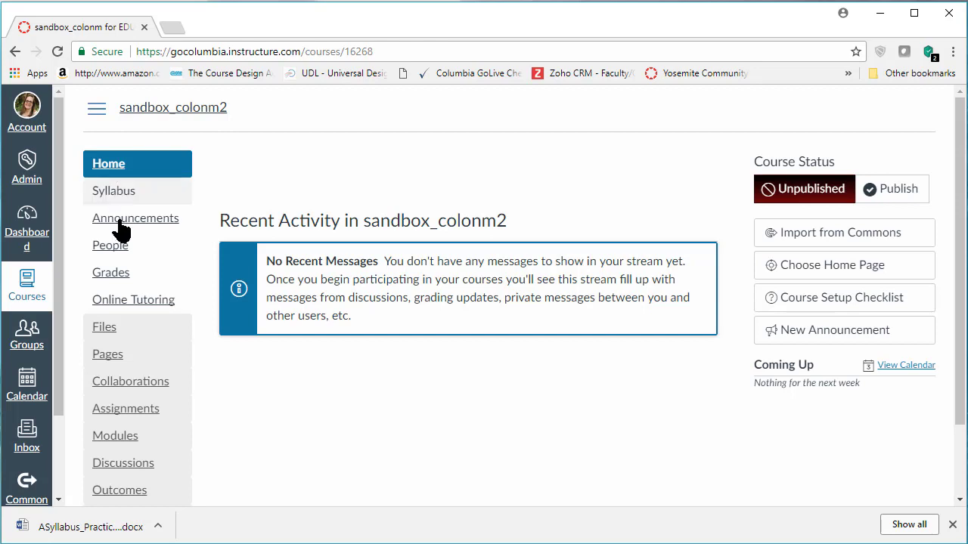
click(115, 363)
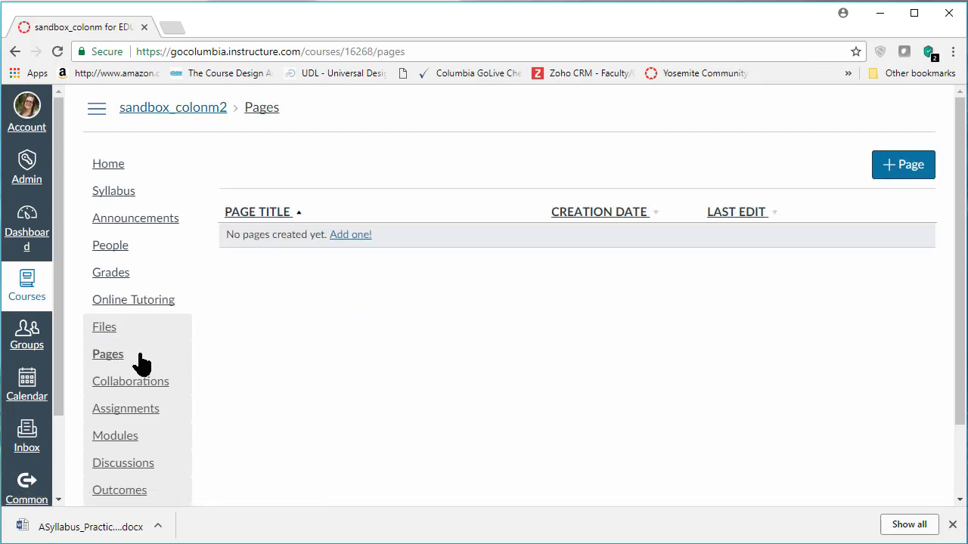
click(904, 169)
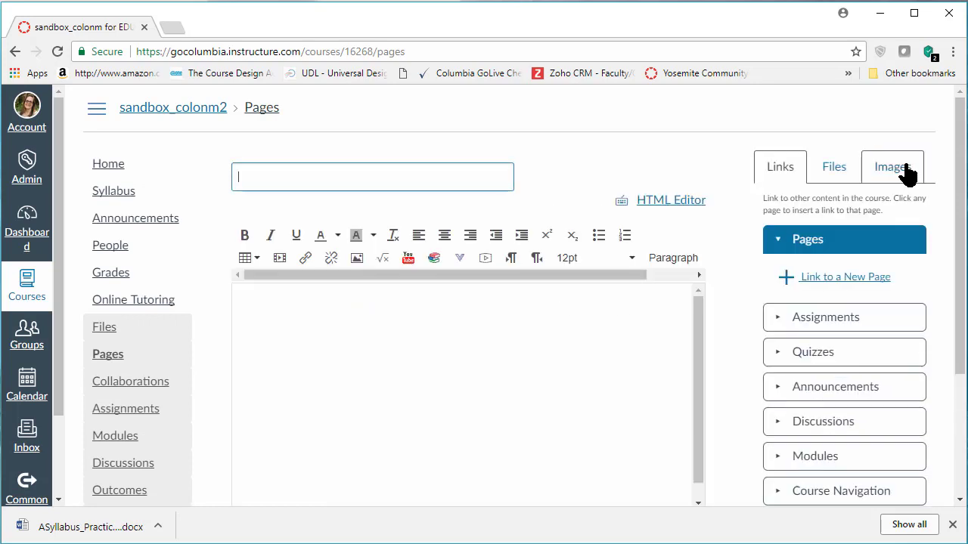
text(W)
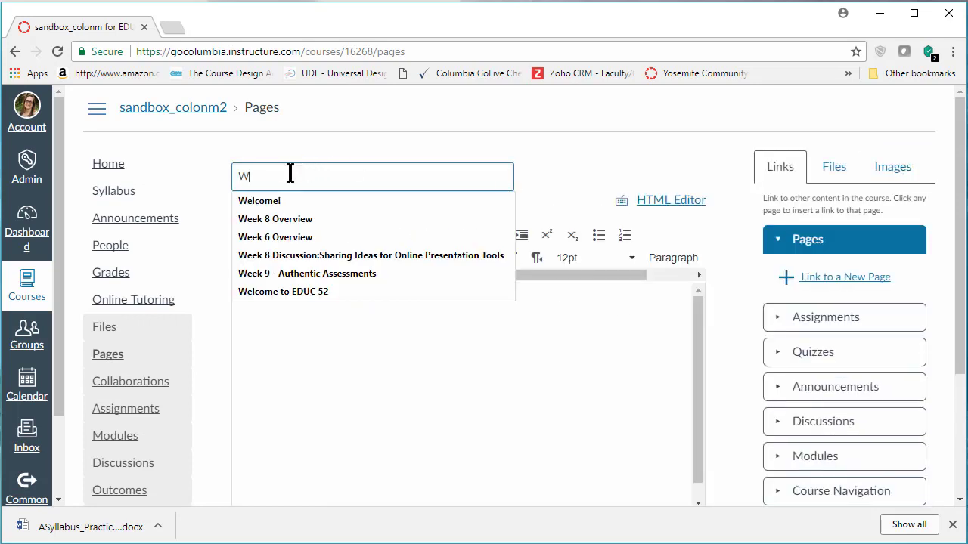
text(elcome to Class)
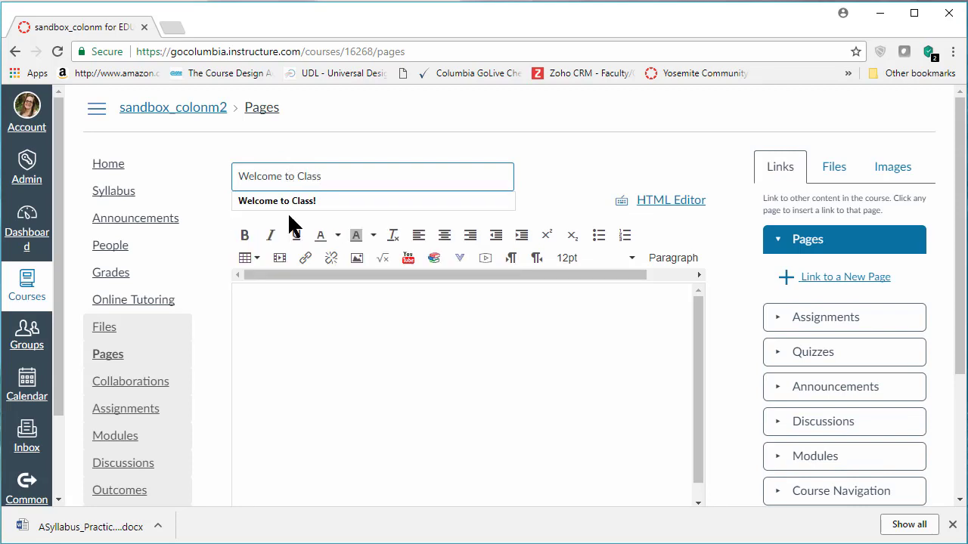
Enter "Welcome to Class!" in the page body as a centred 18pt heading and start a new line below it
click(286, 322)
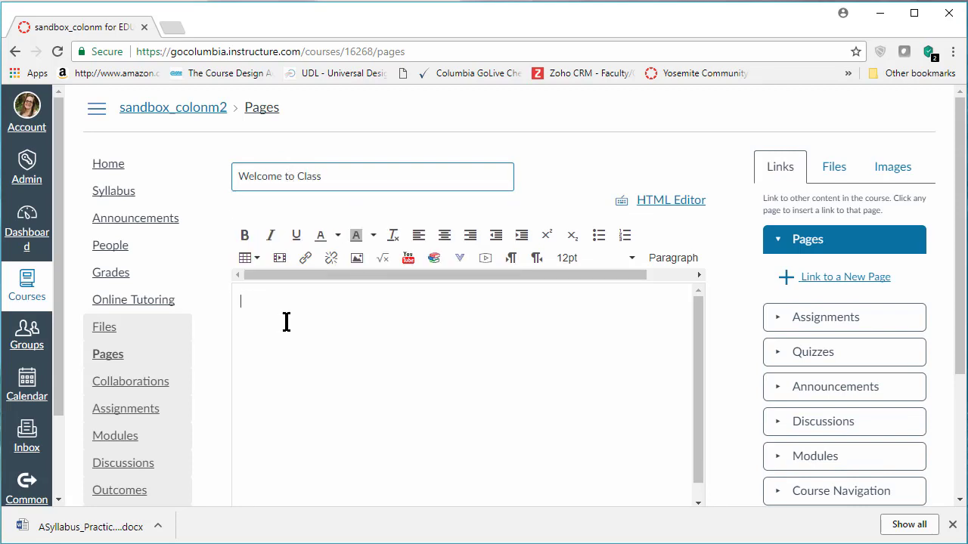
text(Welcom)
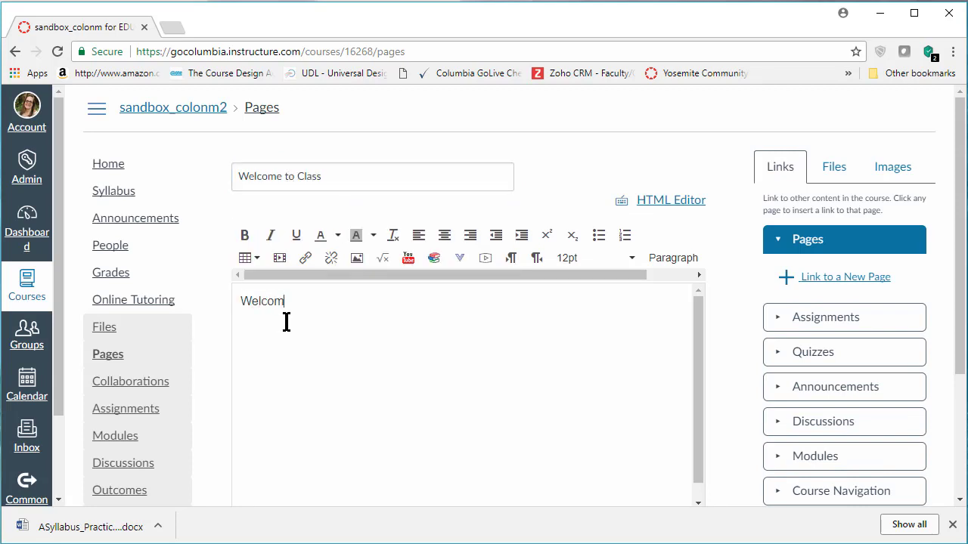
text(e to Class!)
drag(347, 297, 236, 310)
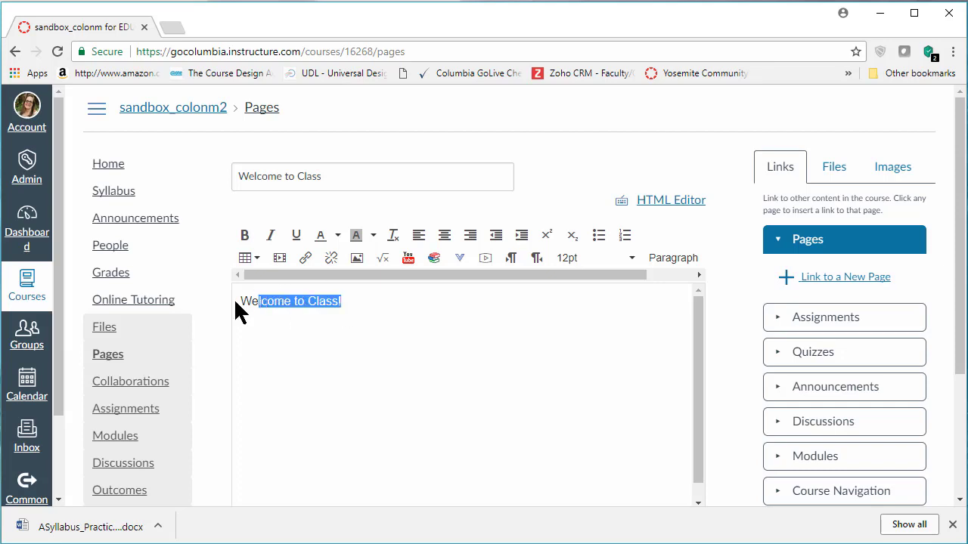
click(445, 235)
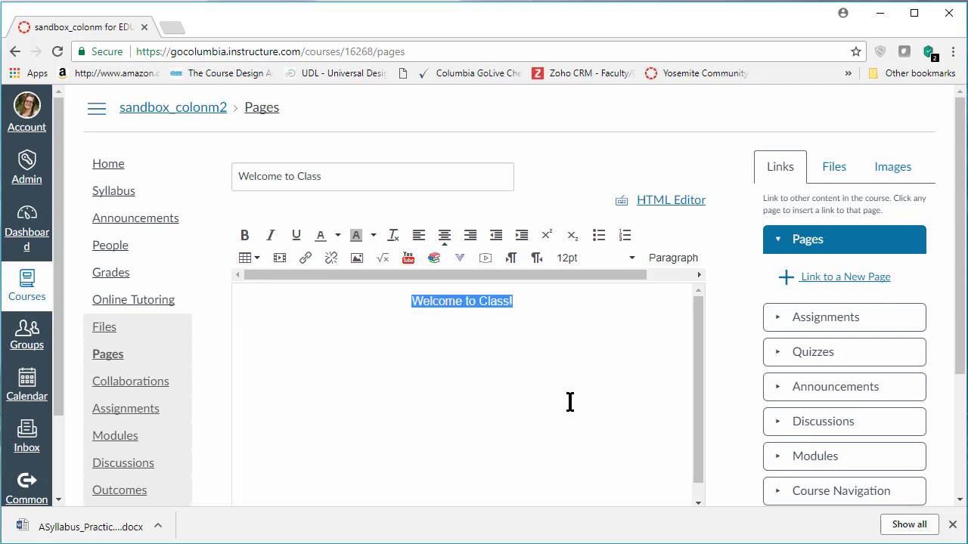
click(631, 258)
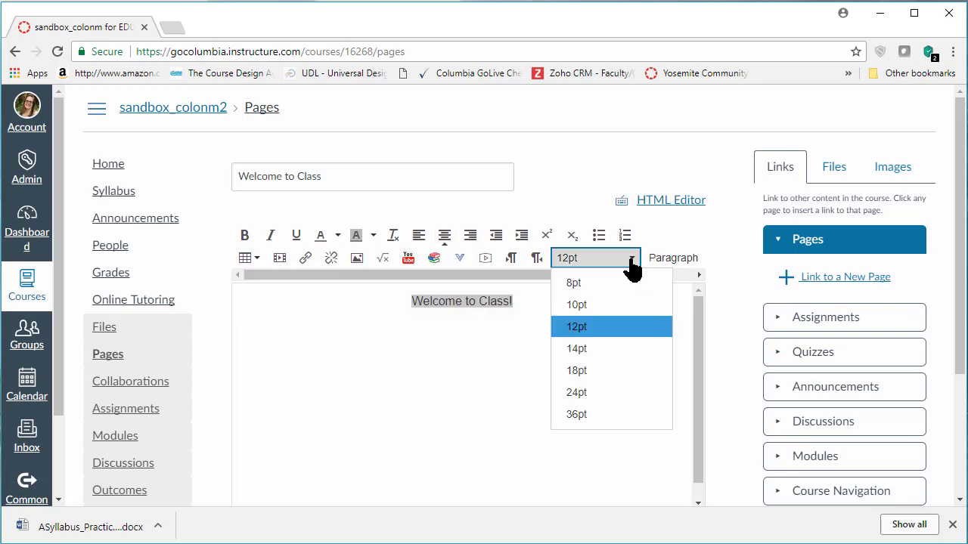
click(582, 371)
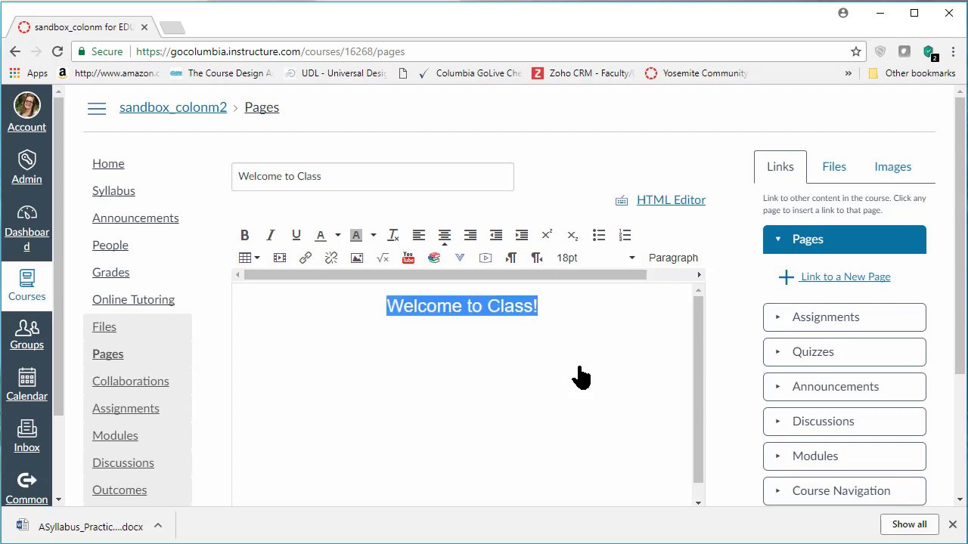
click(579, 311)
key(Return)
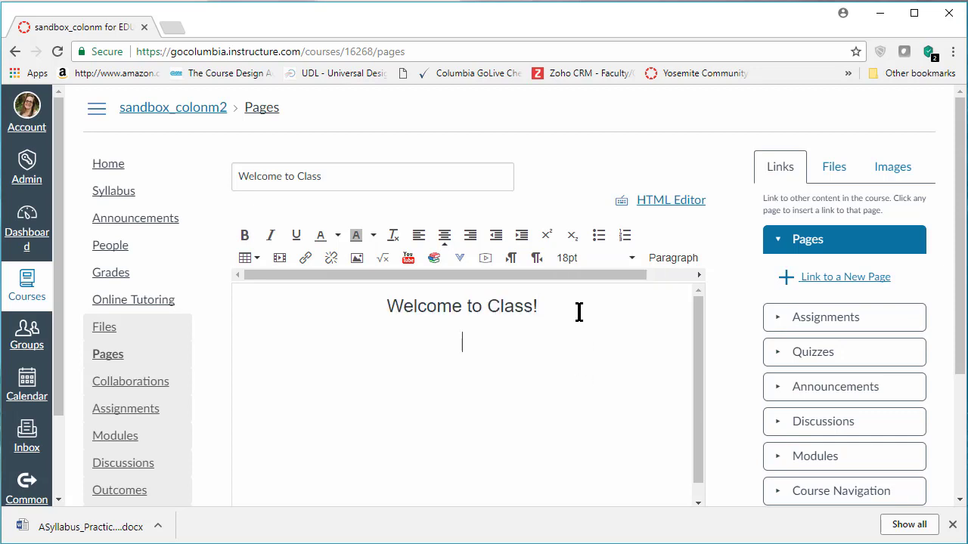
text(canva.com)
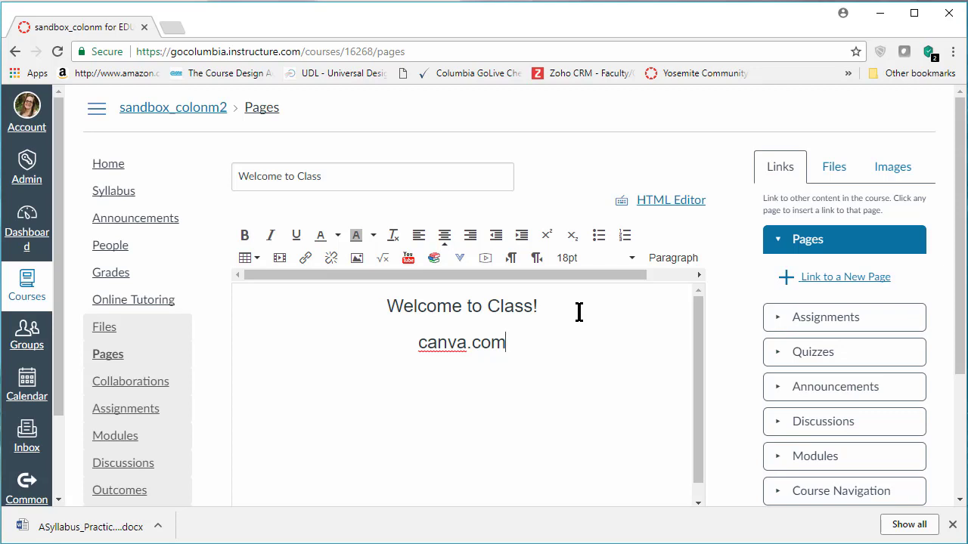
drag(549, 339, 391, 341)
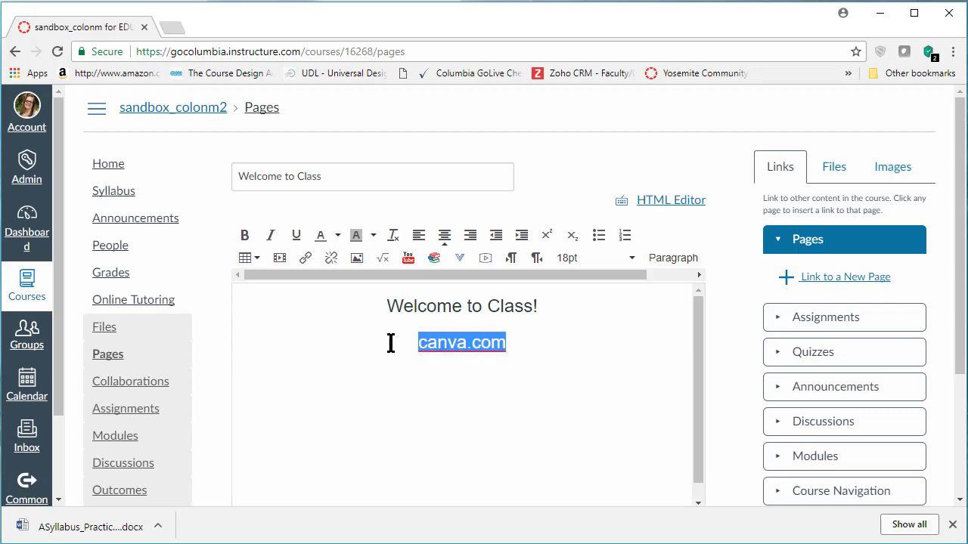
key(BackSpace)
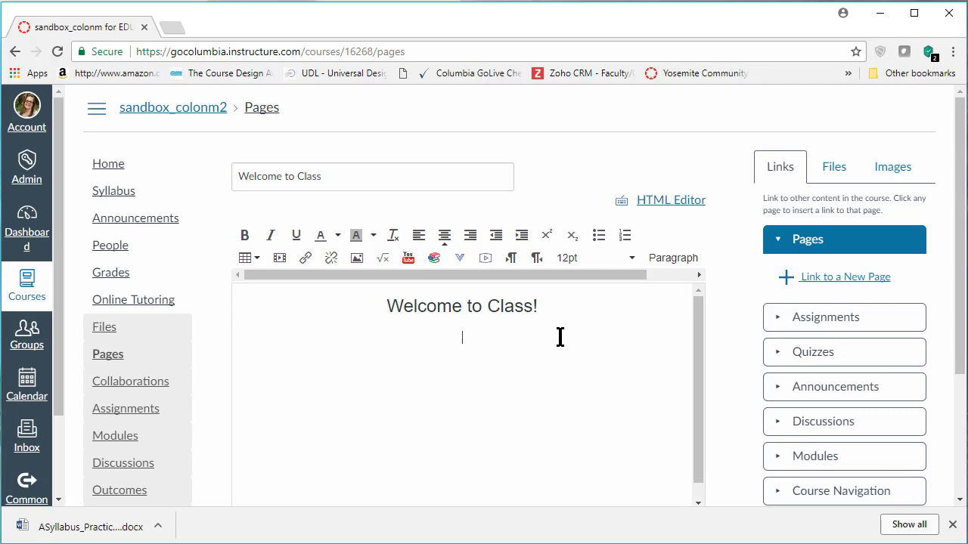
Search Flickr Creative Commons for "earth science" and embed the light blue world map image below the heading
click(899, 172)
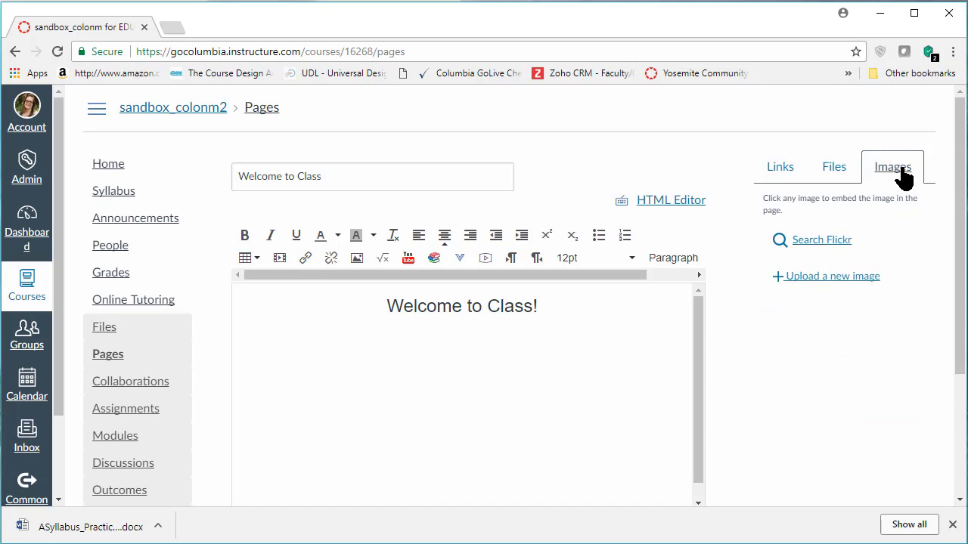
click(832, 247)
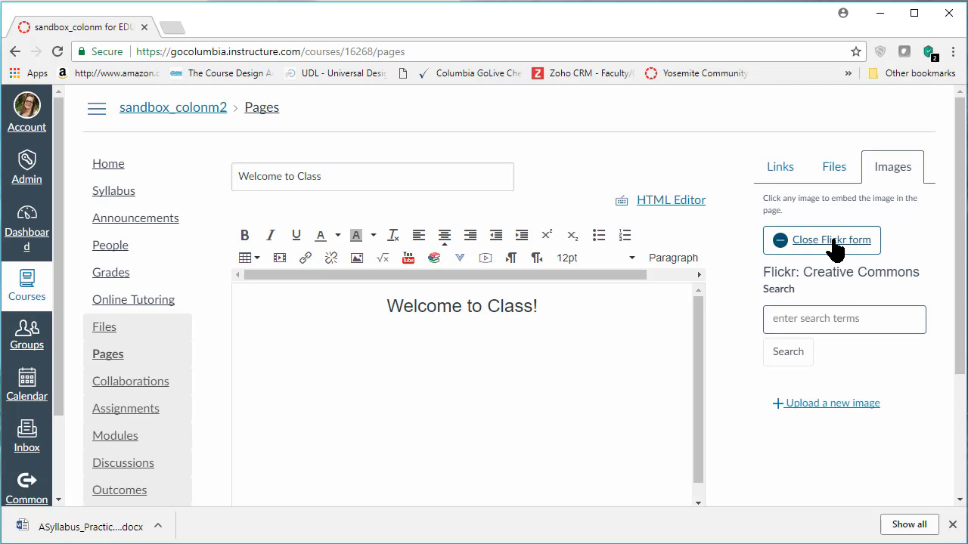
click(823, 318)
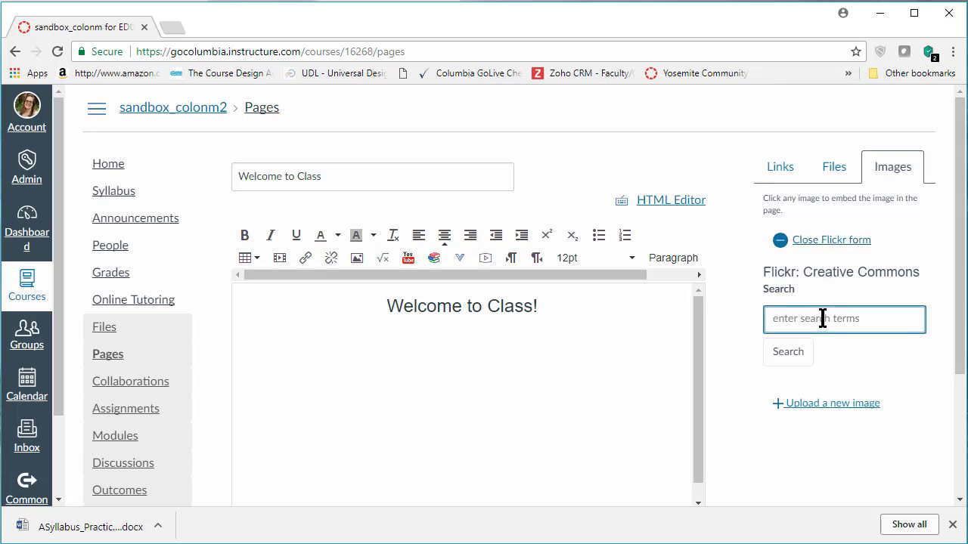
text(earth science)
key(Return)
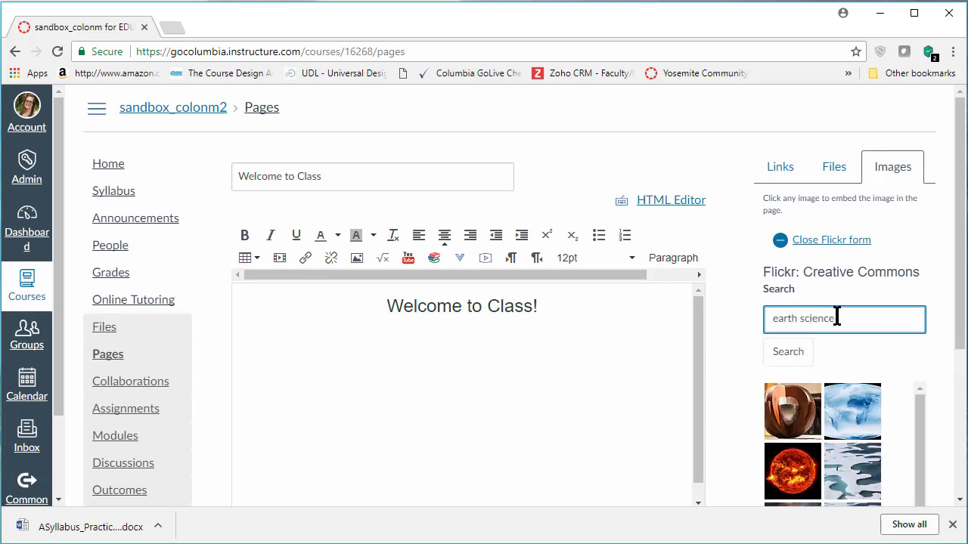
drag(961, 268, 961, 359)
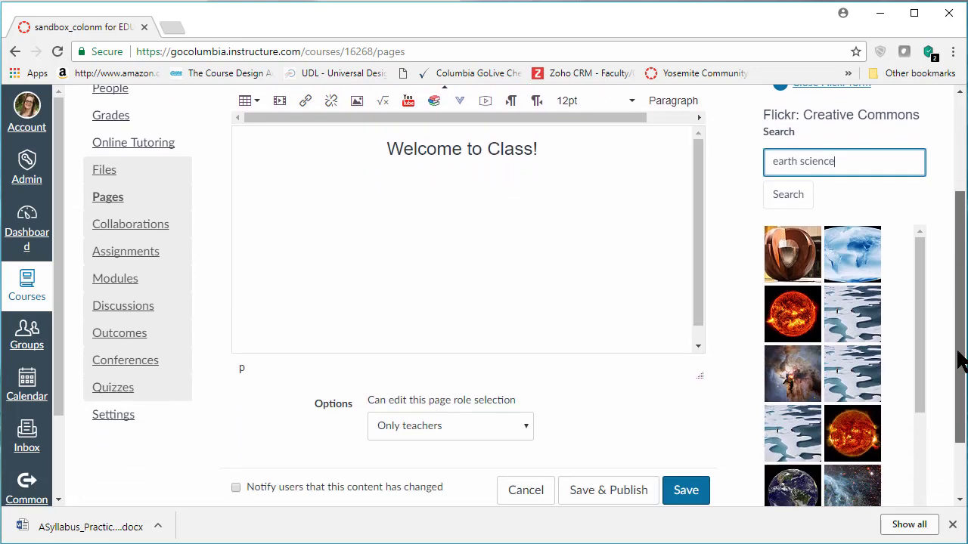
click(842, 249)
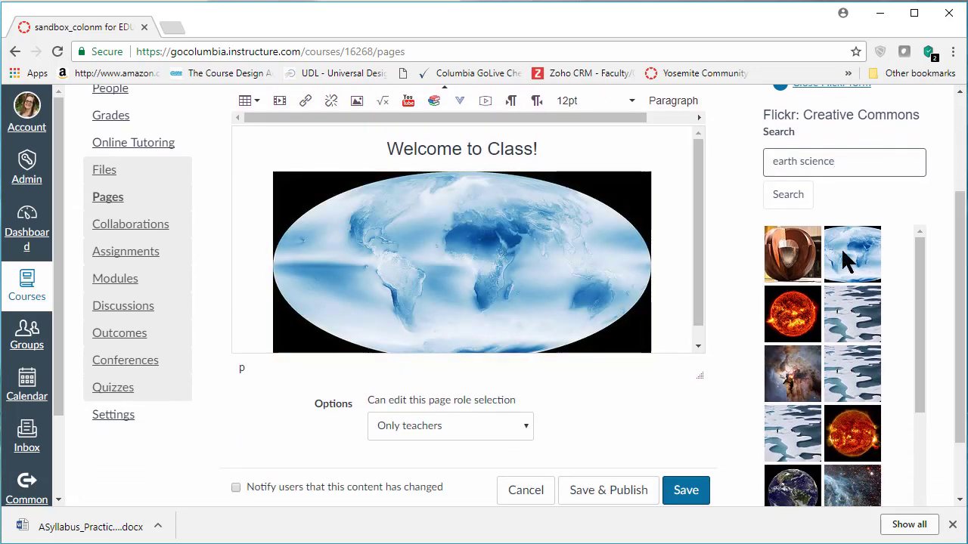
drag(924, 262, 922, 289)
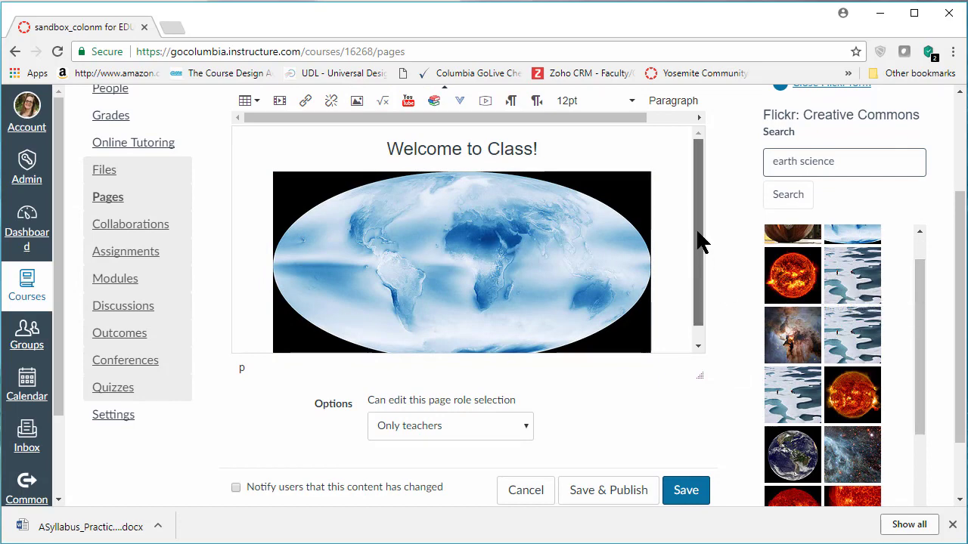
Check the embedded world map image's alt text and dimensions in its image properties, and accept them as they are
click(500, 254)
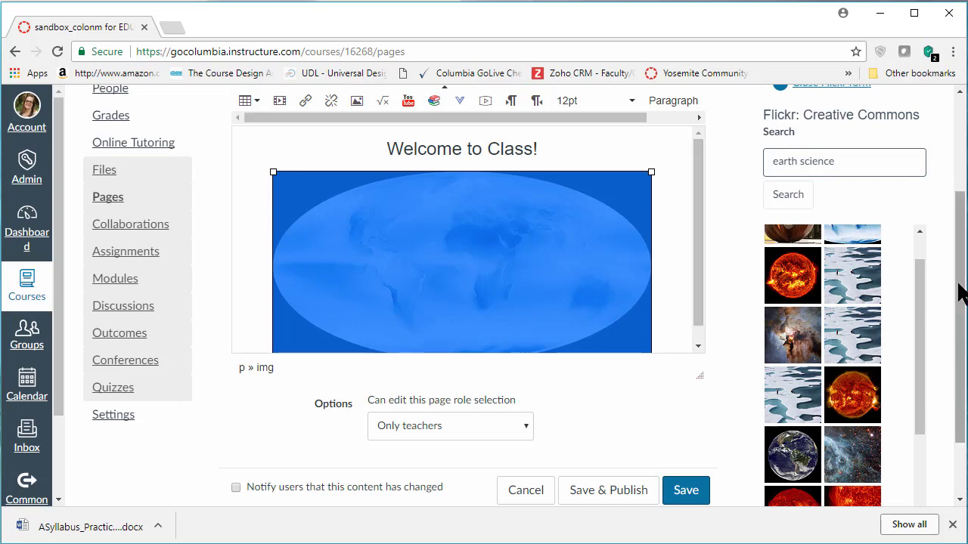
scroll(958, 280, up, 2)
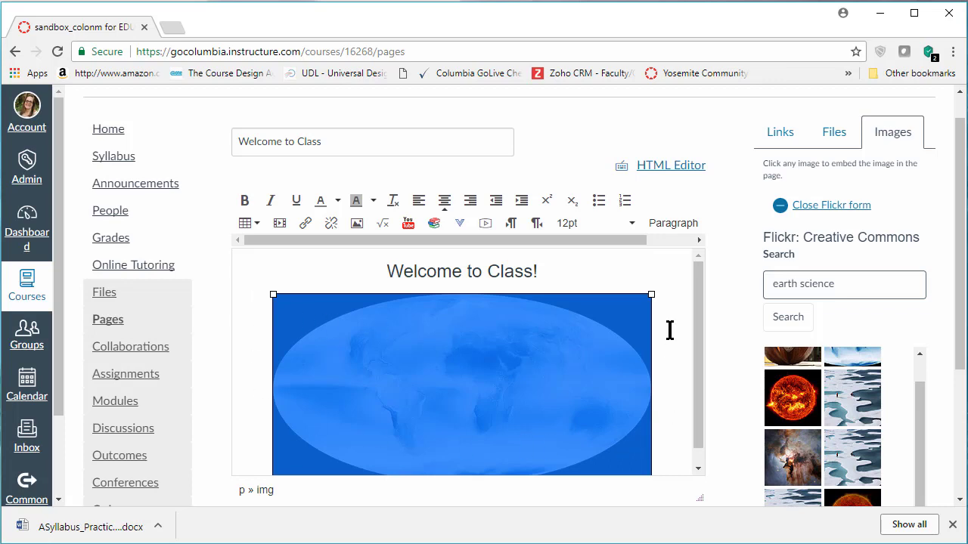
click(357, 225)
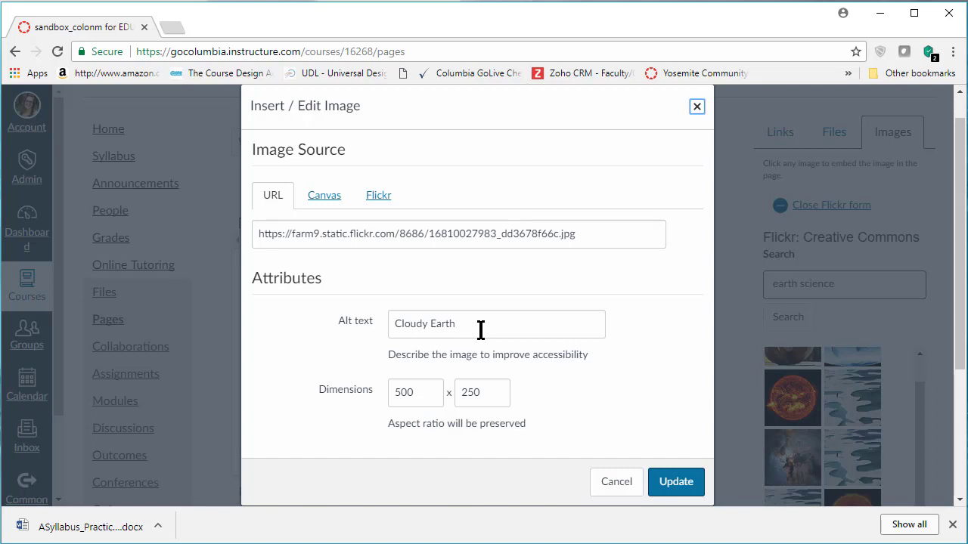
click(685, 487)
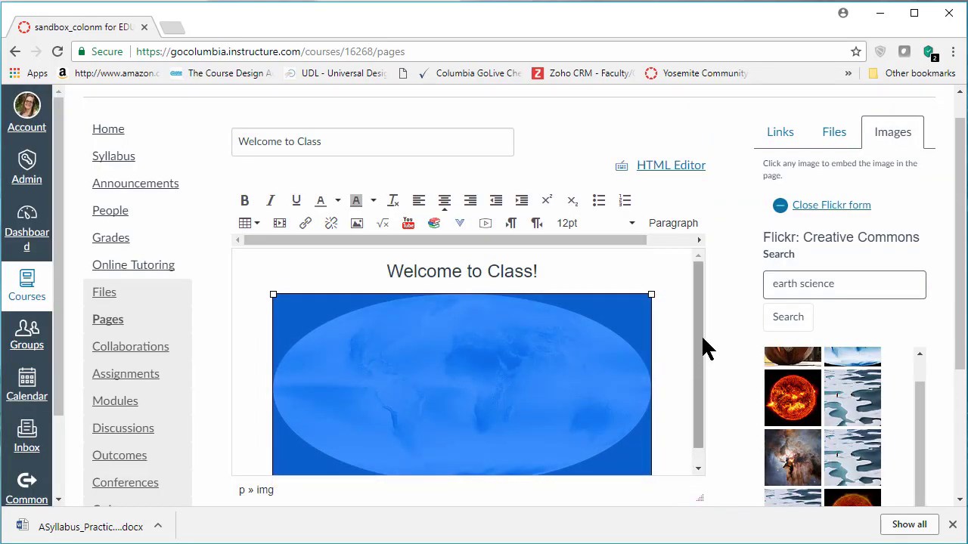
Save and publish the "Welcome to Class" page, and look over the published result
scroll(697, 366, down, 1)
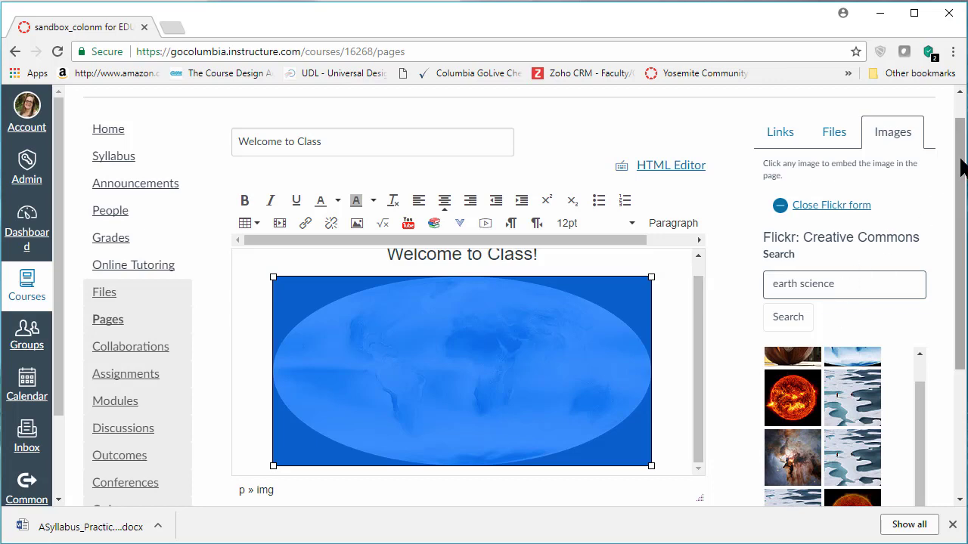
drag(959, 167, 960, 262)
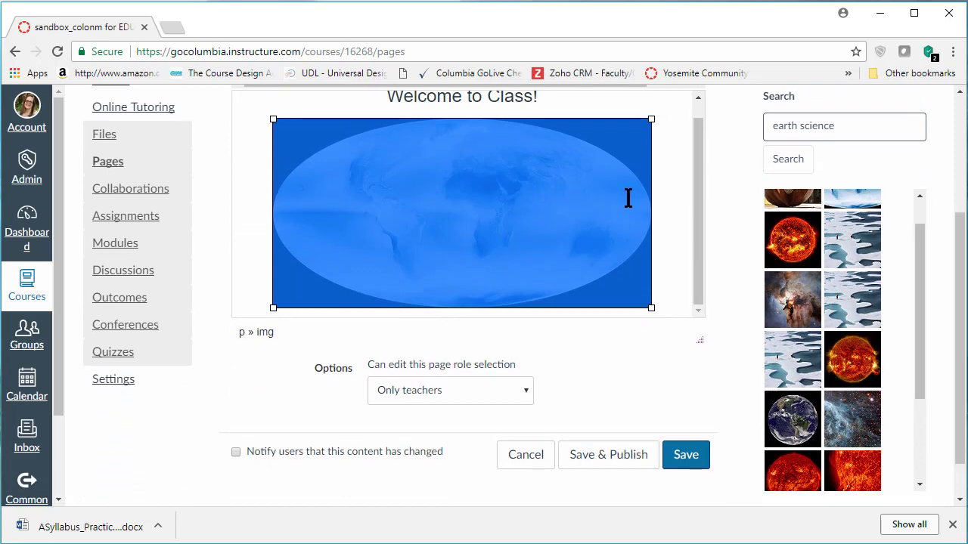
click(613, 469)
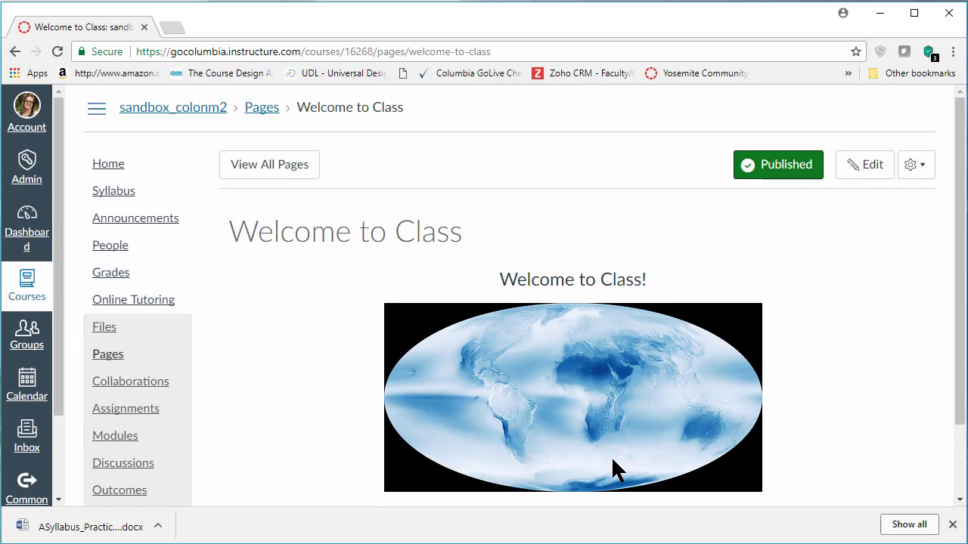
drag(962, 170, 962, 192)
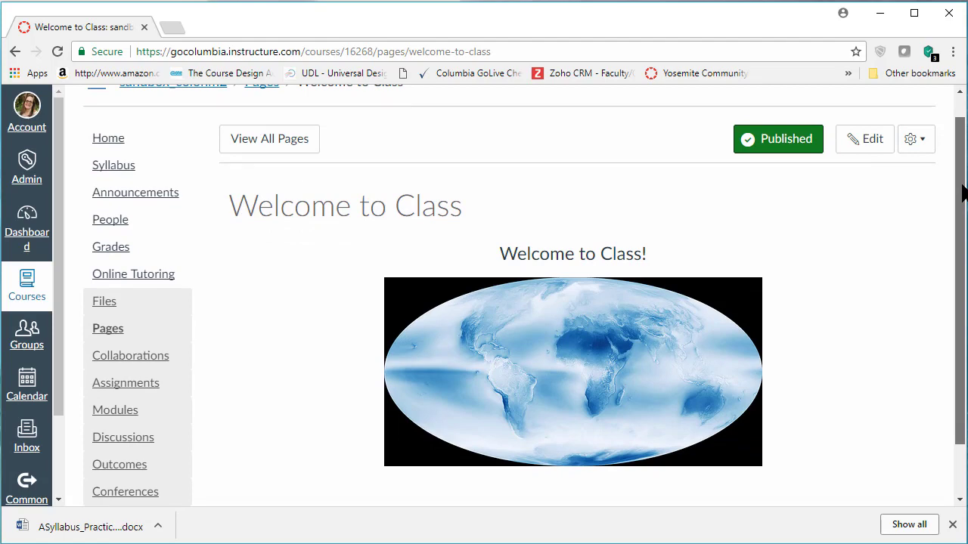
drag(961, 193, 962, 206)
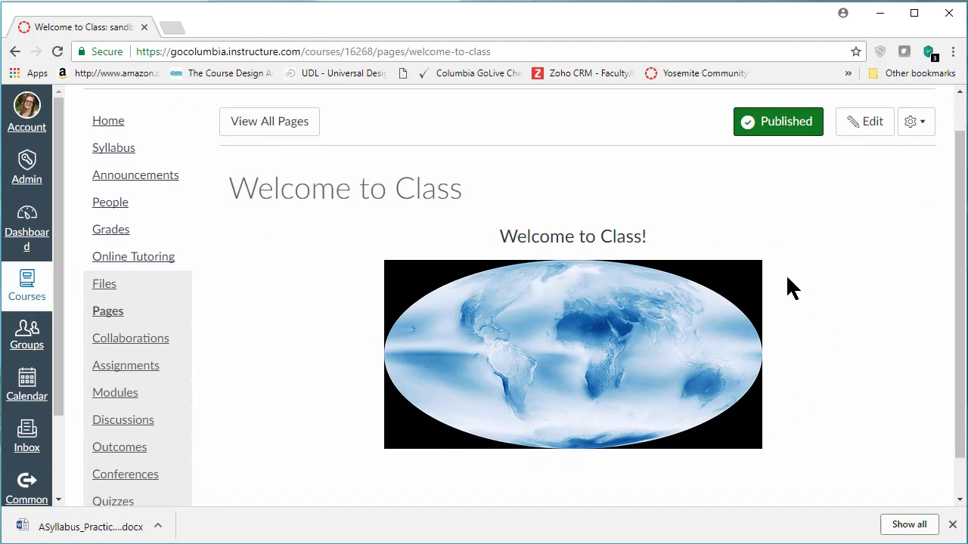
Edit the page to add the line "We will have a quiz on the first day of school!" below the map image, and save it
click(869, 123)
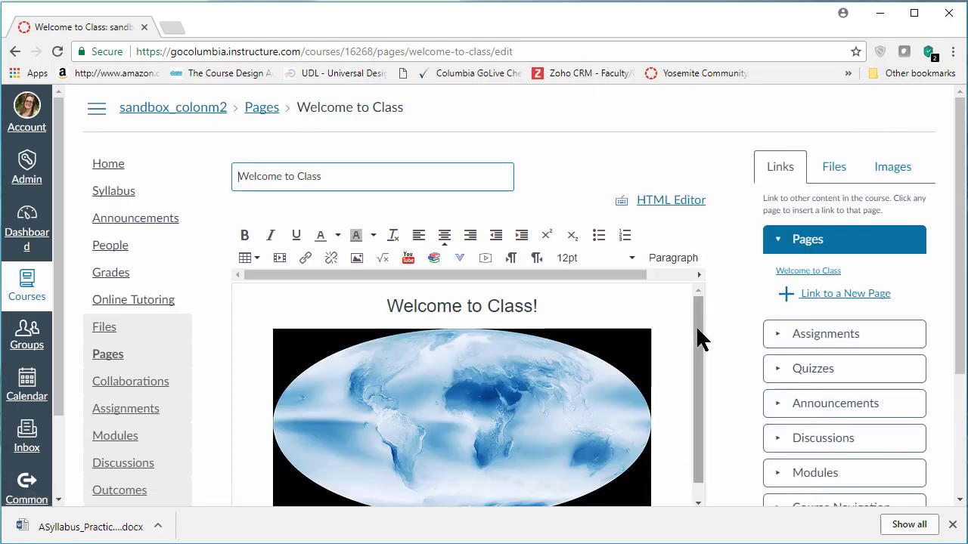
scroll(698, 335, down, 1)
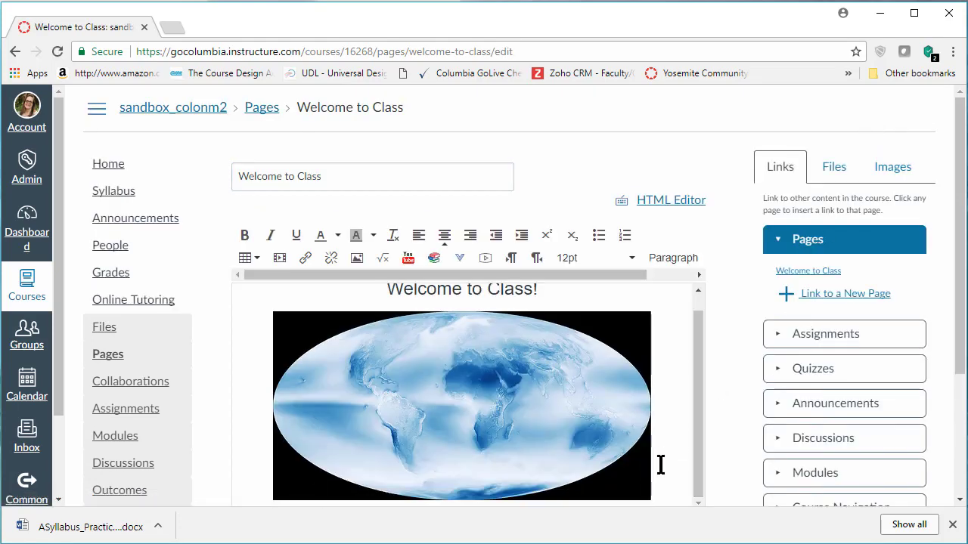
key(Return)
text(We will have a quiz on the first )
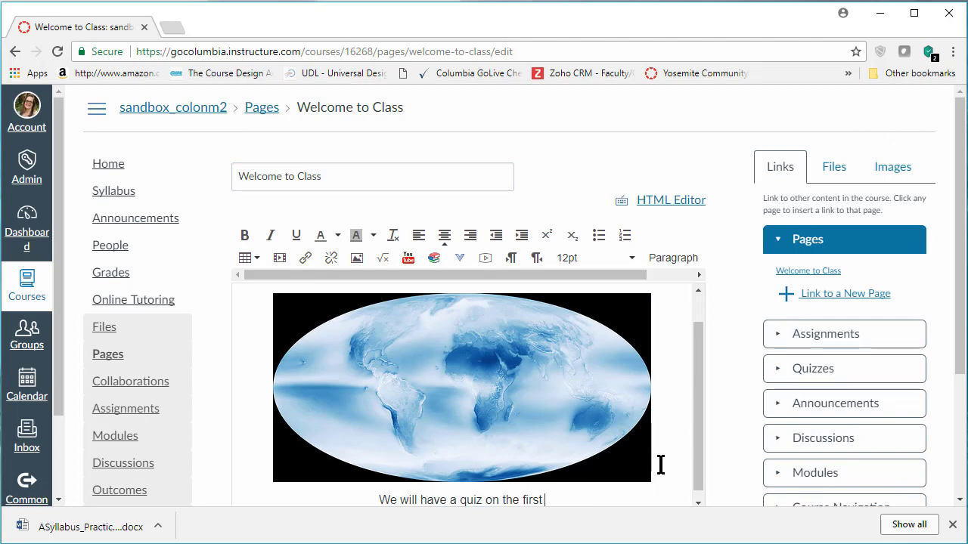
text(day of school)
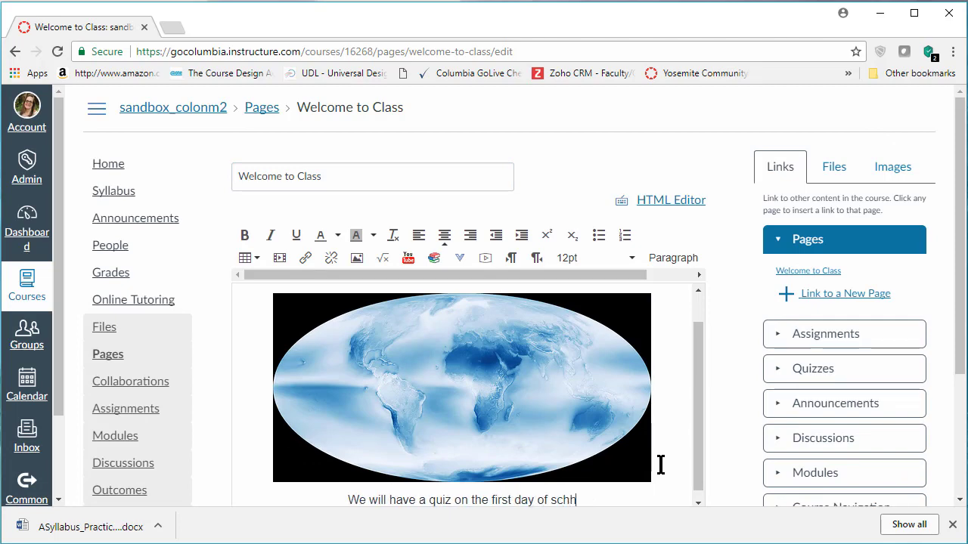
key(BackSpace)
text(ool!)
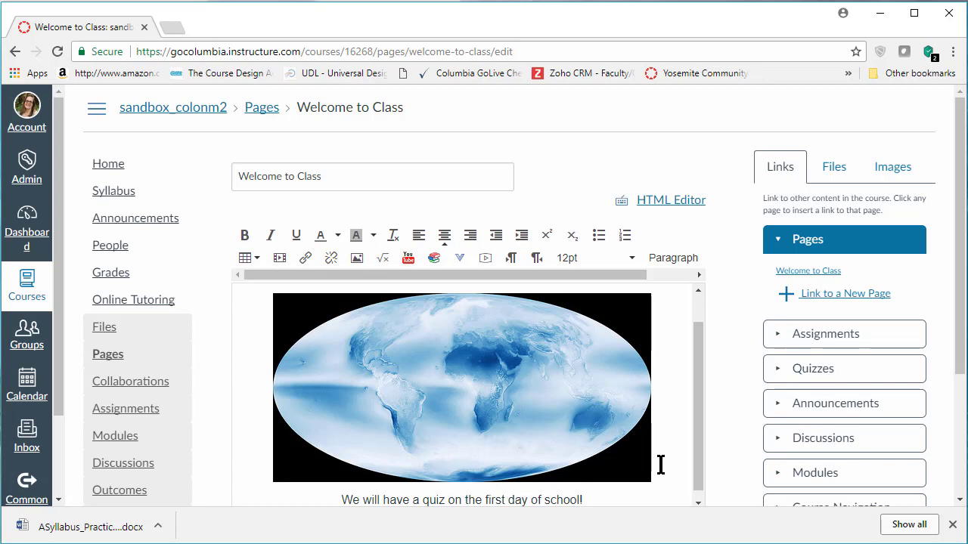
scroll(702, 432, down, 1)
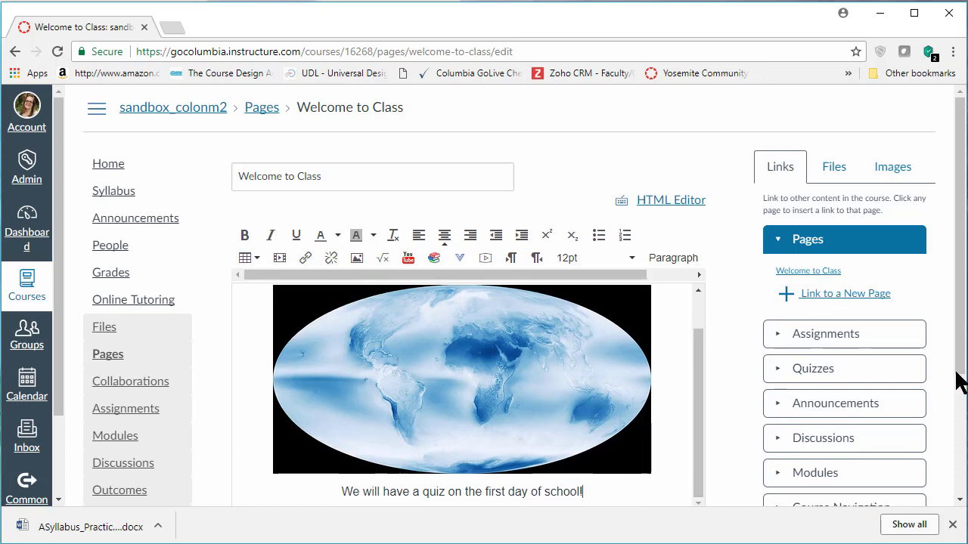
drag(959, 345, 964, 472)
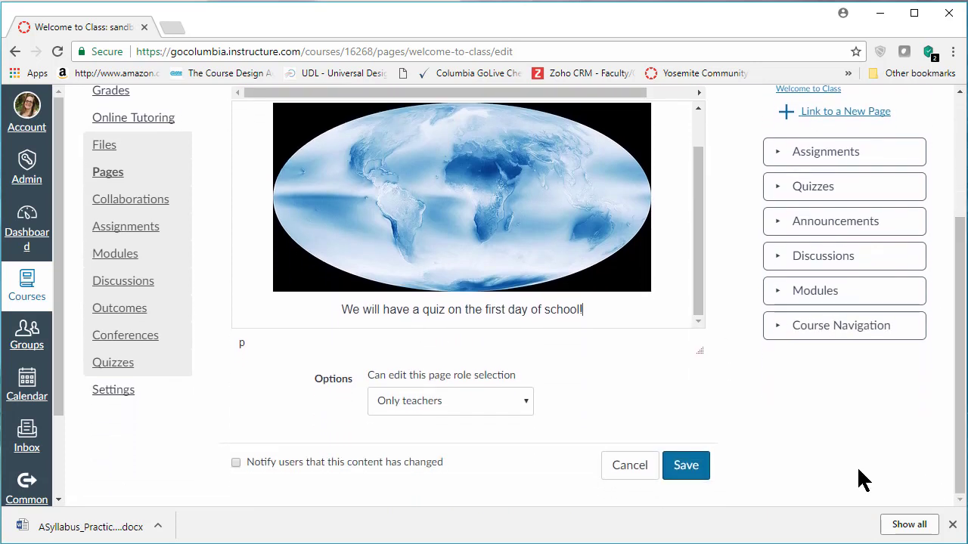
click(684, 466)
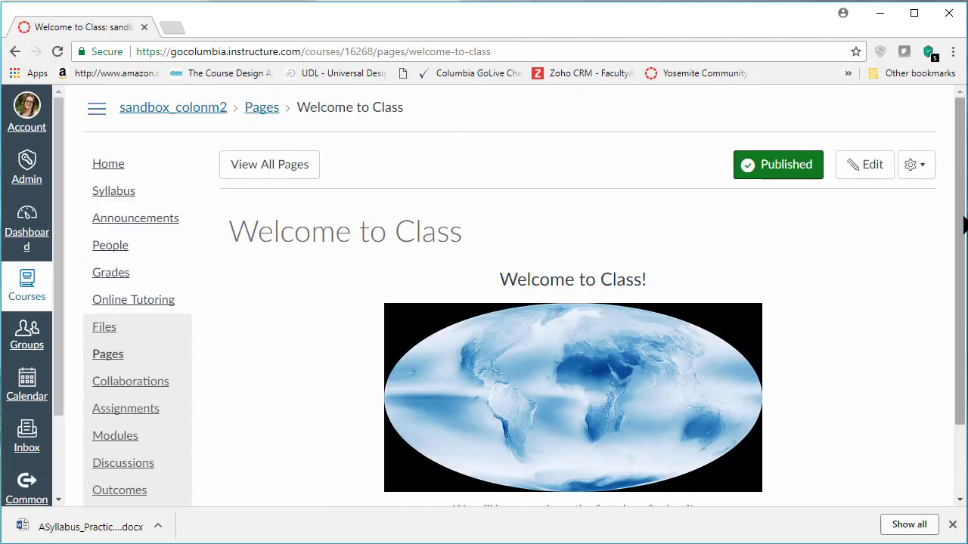
Set the "Welcome to Class" page as the course's front page from the Pages list
drag(962, 218, 965, 285)
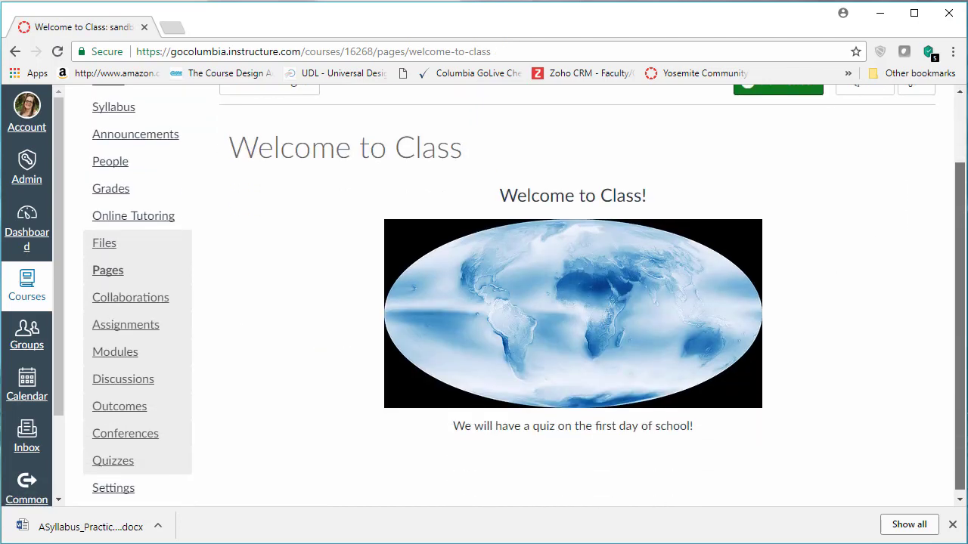
scroll(524, 293, up, 1)
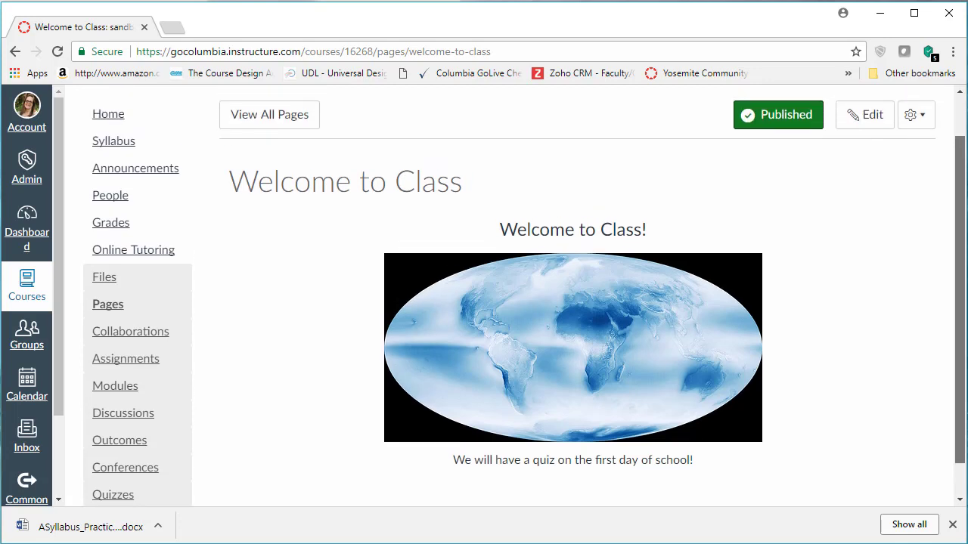
scroll(406, 143, up, 1)
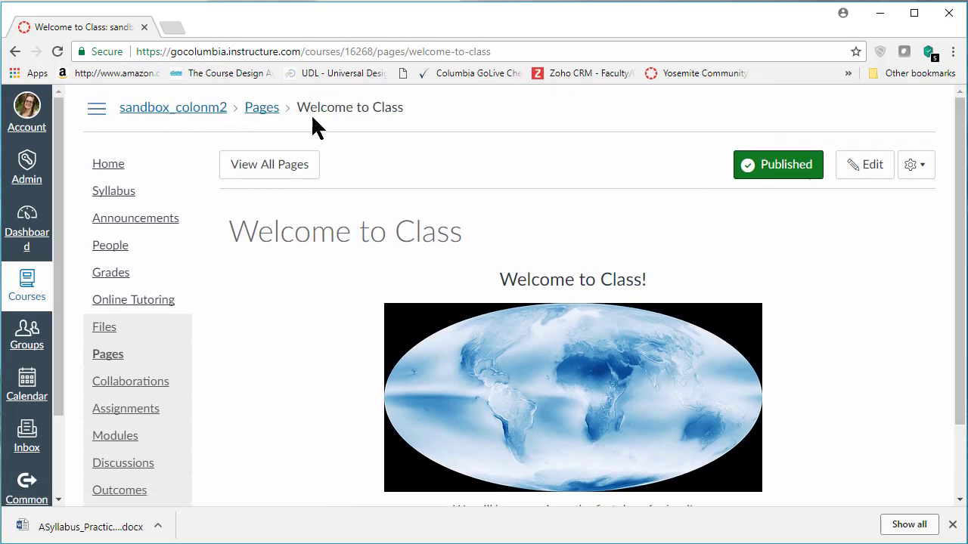
click(111, 167)
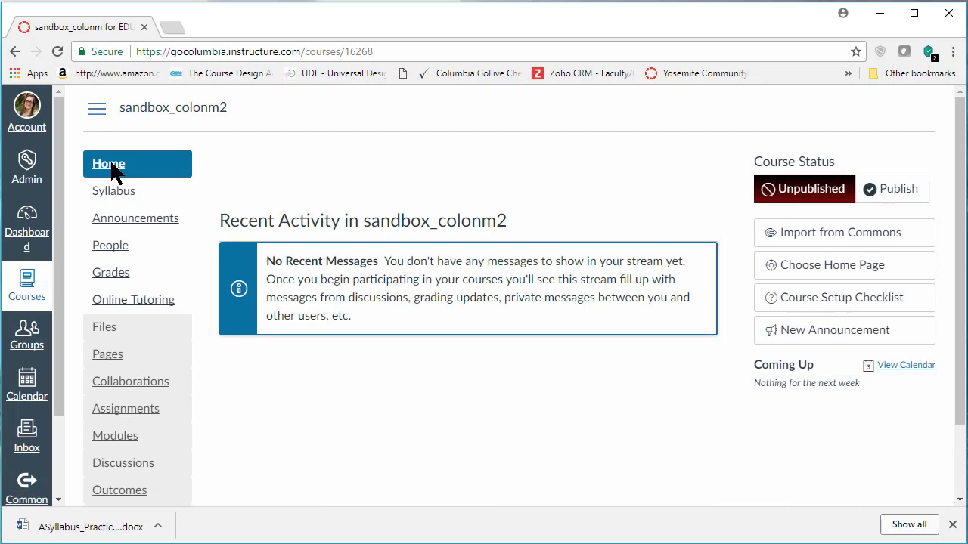
click(109, 363)
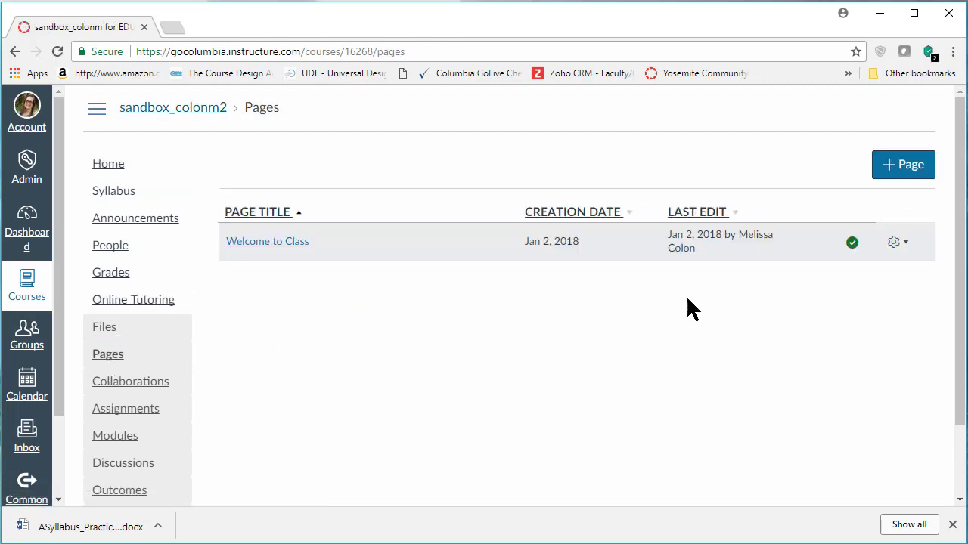
click(899, 243)
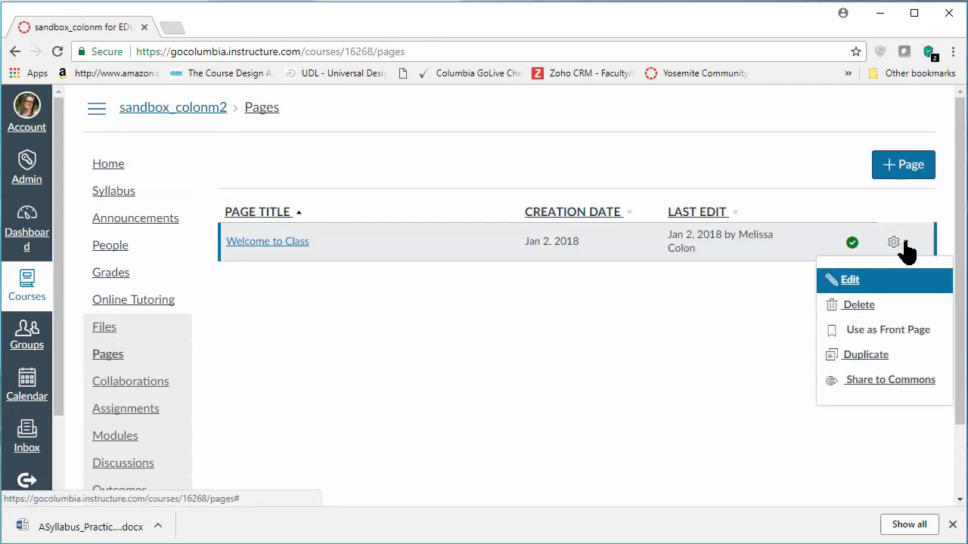
click(899, 333)
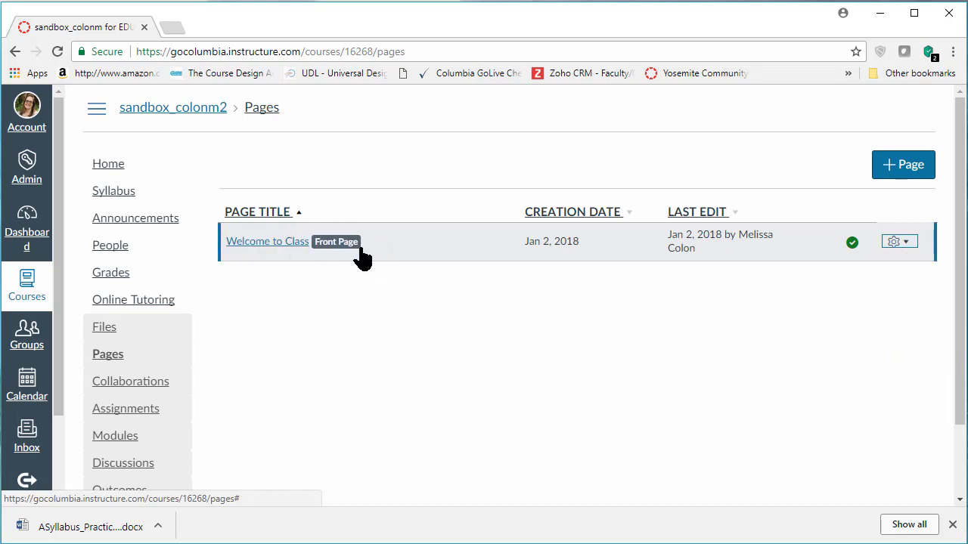
Make the Pages Front Page "Welcome to Class" the course home page and view the new home page
click(97, 167)
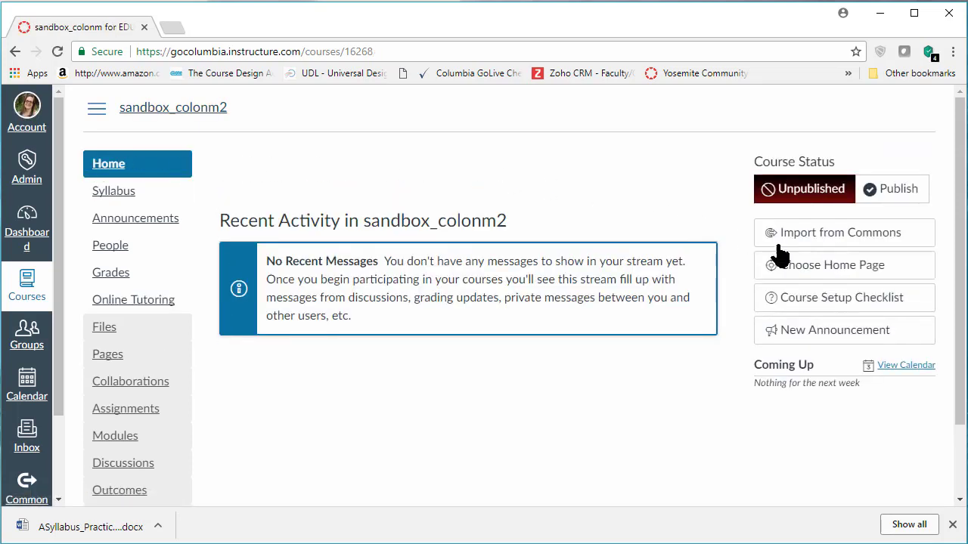
click(828, 269)
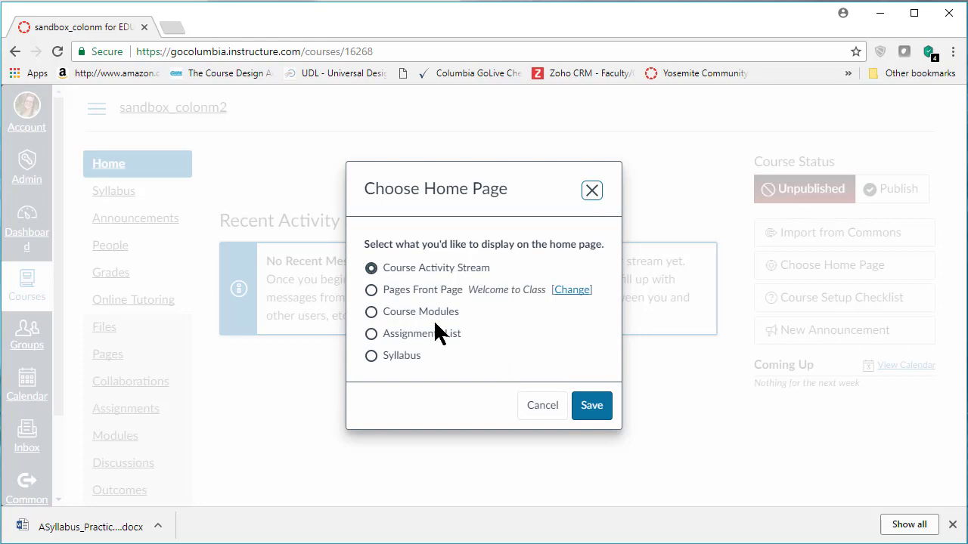
click(371, 290)
click(597, 416)
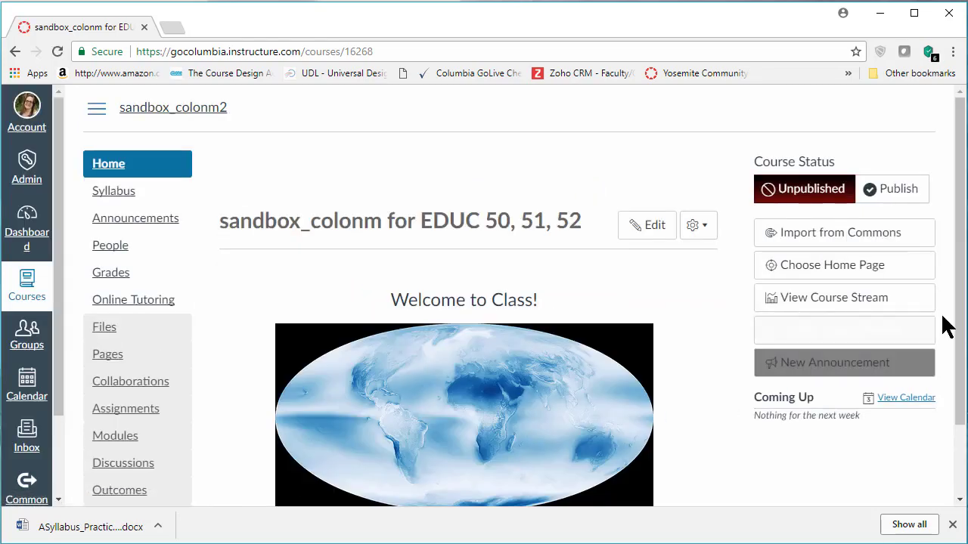
drag(961, 259, 966, 328)
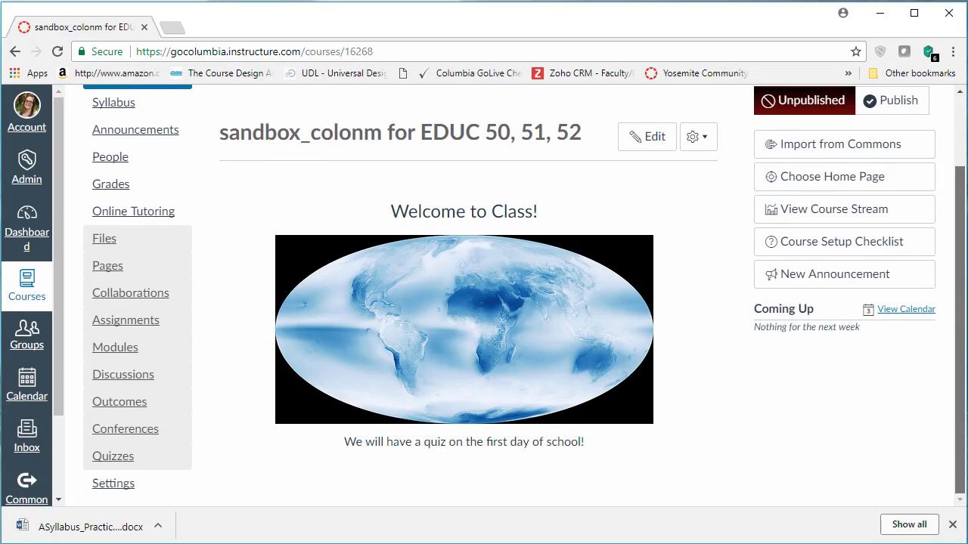
Preview the course home page in Student View, and return to the instructor's view of the home page
click(124, 486)
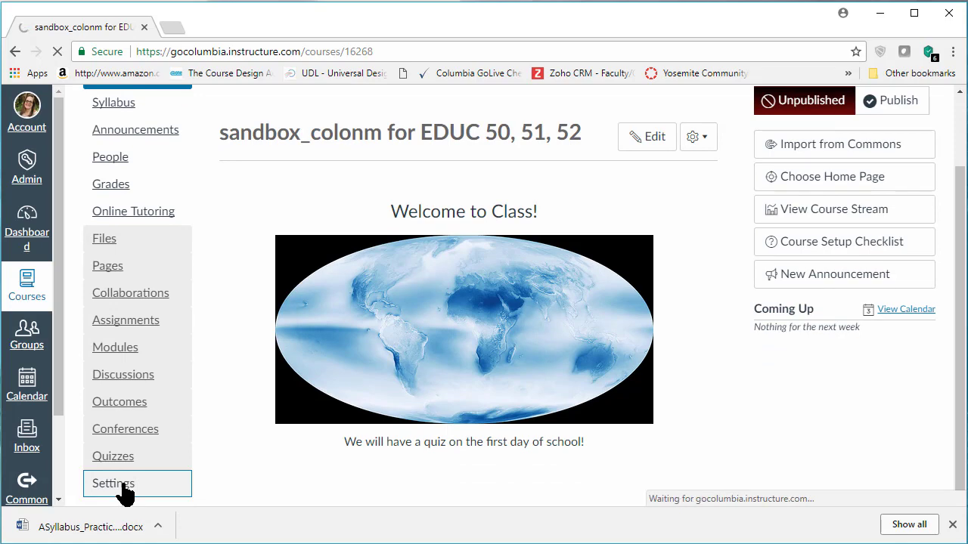
click(801, 206)
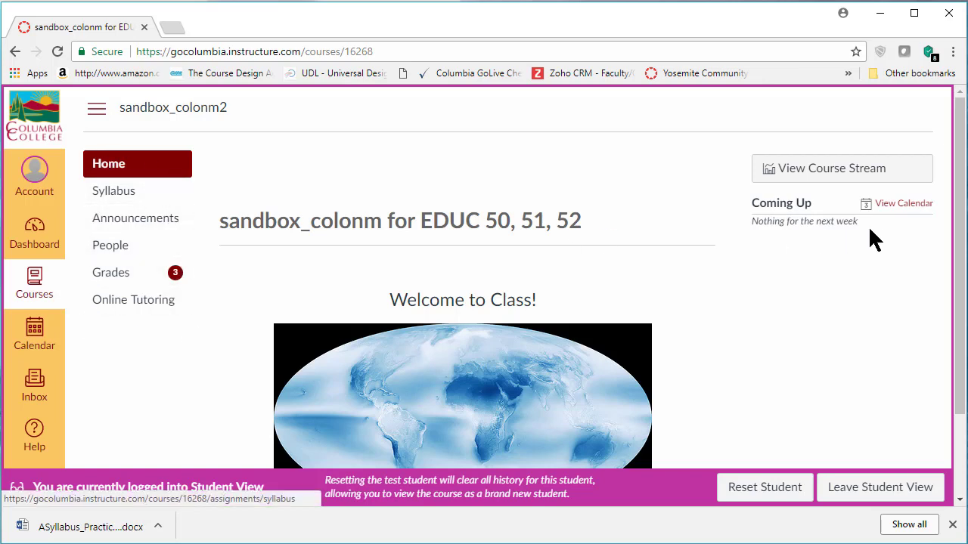
mouse_move(959, 227)
mouse_down()
mouse_move(960, 295)
mouse_move(960, 212)
mouse_up()
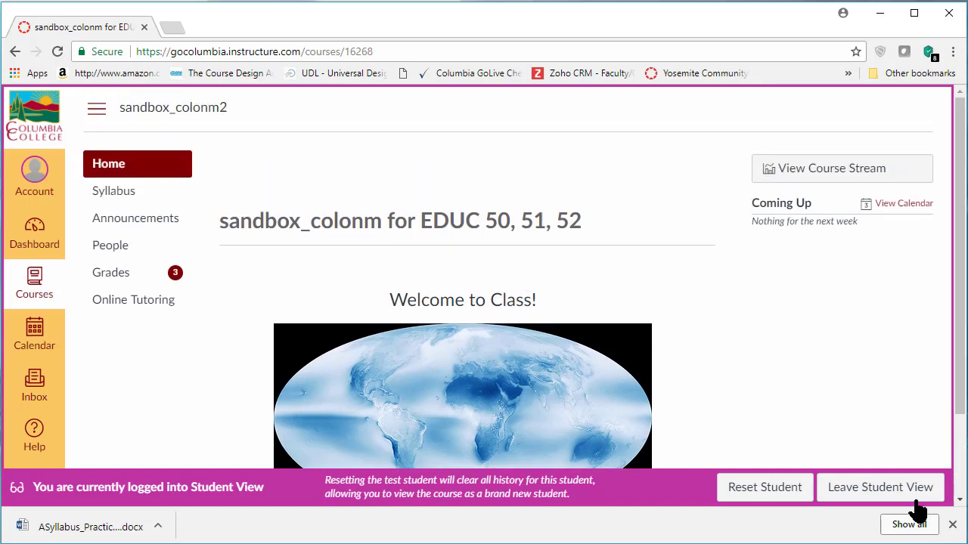
click(873, 491)
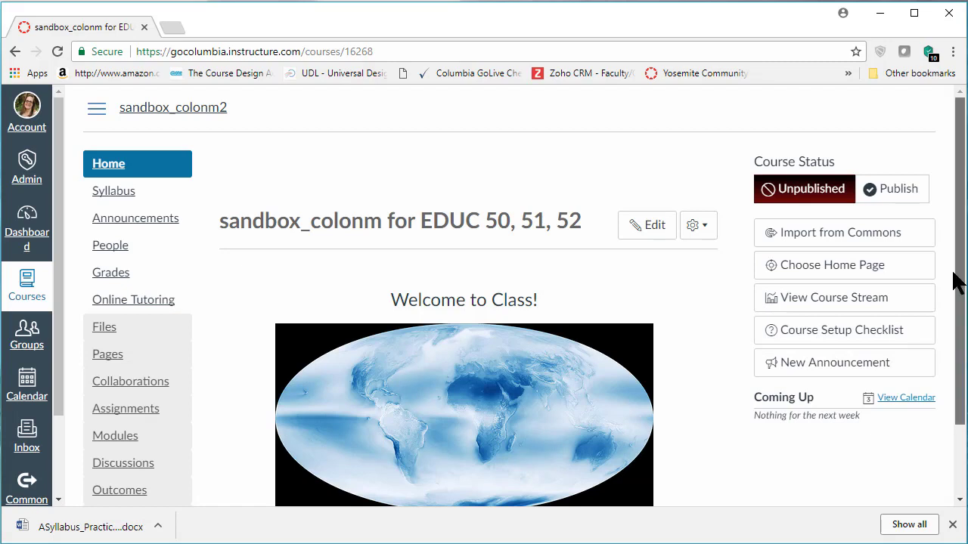
scroll(954, 276, down, 2)
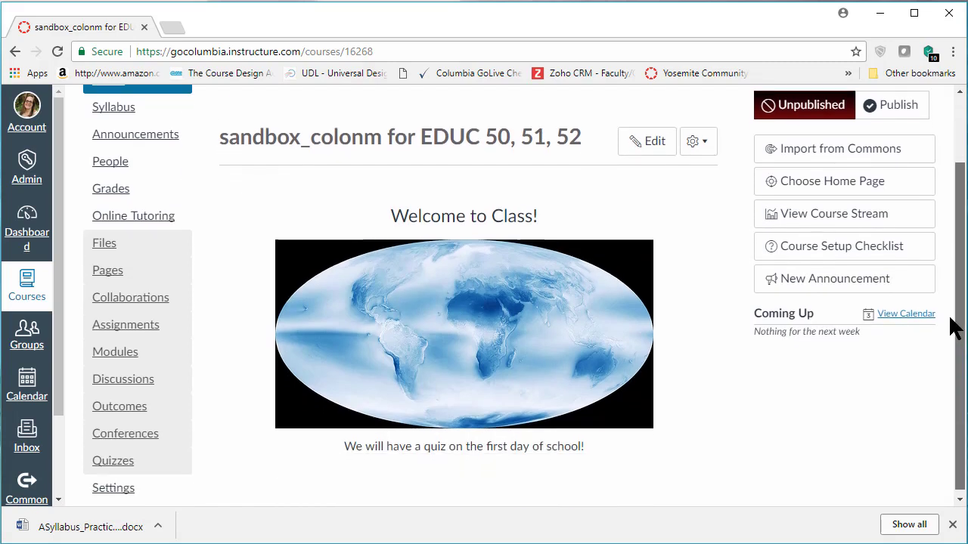
Publish the course from its home page
scroll(954, 329, up, 2)
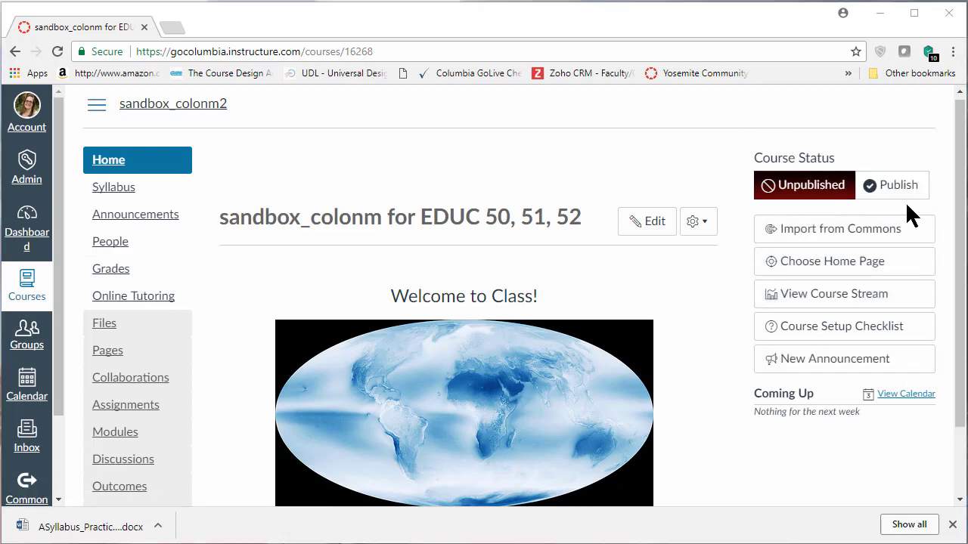
click(908, 201)
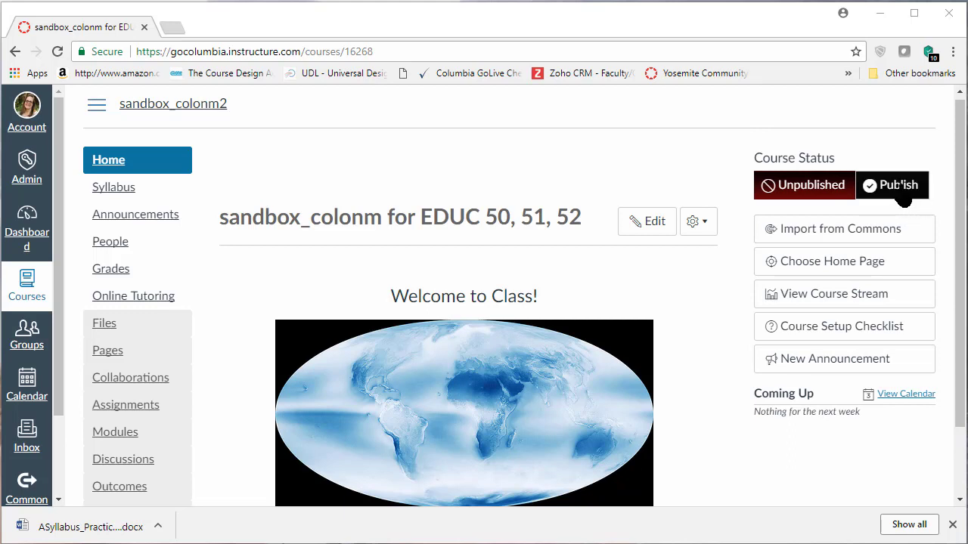